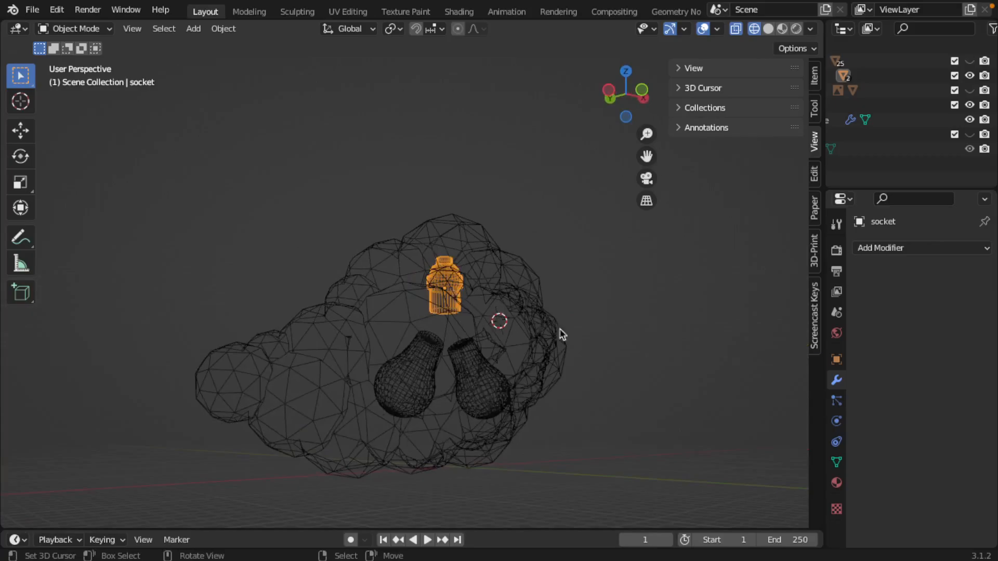
# - Switch the viewport from wireframe to solid shading and widen the outliner and properties area
pyautogui.moveTo(679, 358)
pyautogui.mouseDown(button='middle')
pyautogui.moveTo(634, 360)
pyautogui.moveTo(595, 379)
pyautogui.moveTo(578, 401)
pyautogui.moveTo(659, 432)
pyautogui.mouseUp(button='middle')
pyautogui.click(694, 367)
pyautogui.hotkey('shift', 'z')
pyautogui.moveTo(261, 352); pyautogui.dragTo(375, 327, button='middle')
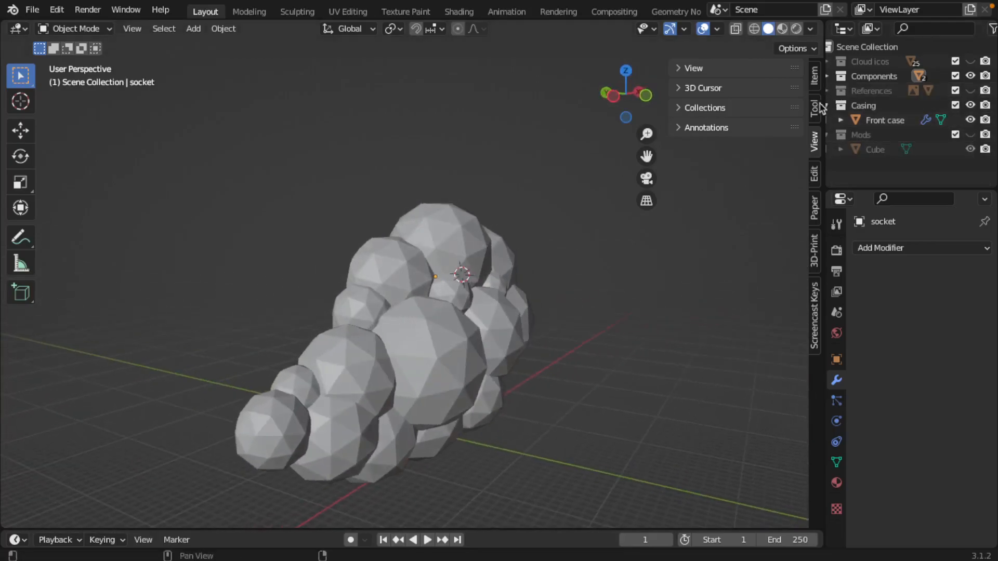
pyautogui.moveTo(822, 115); pyautogui.dragTo(774, 124)
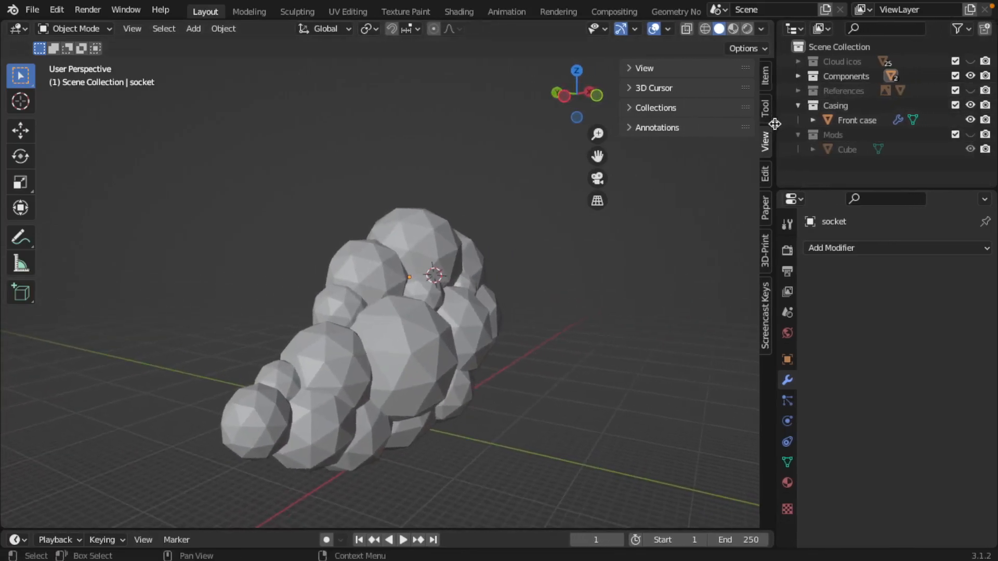
# - Select the front case and review its stack of Boolean modifiers and its flat back side
pyautogui.click(389, 279)
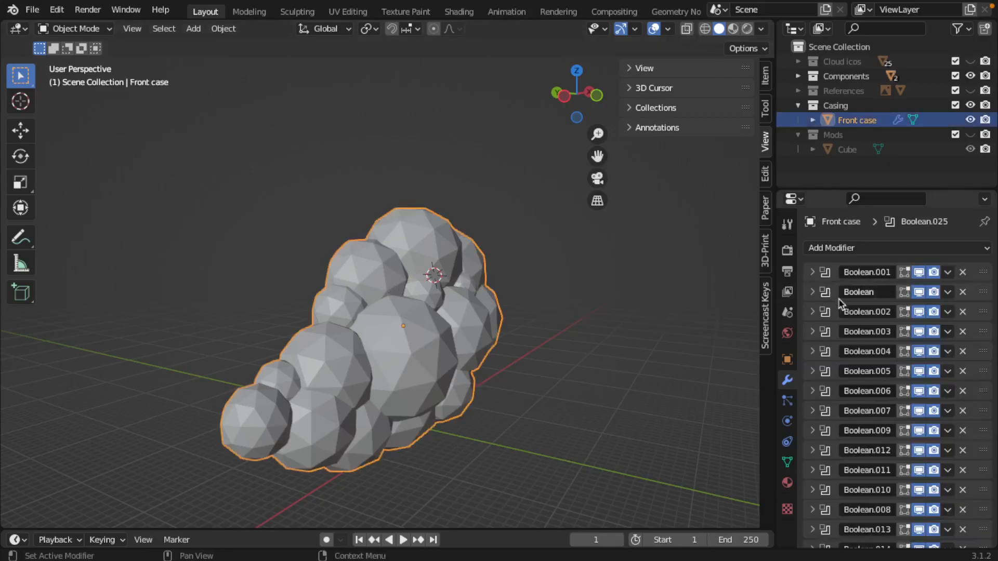
pyautogui.scroll(-15, 847, 317)
pyautogui.click(812, 403)
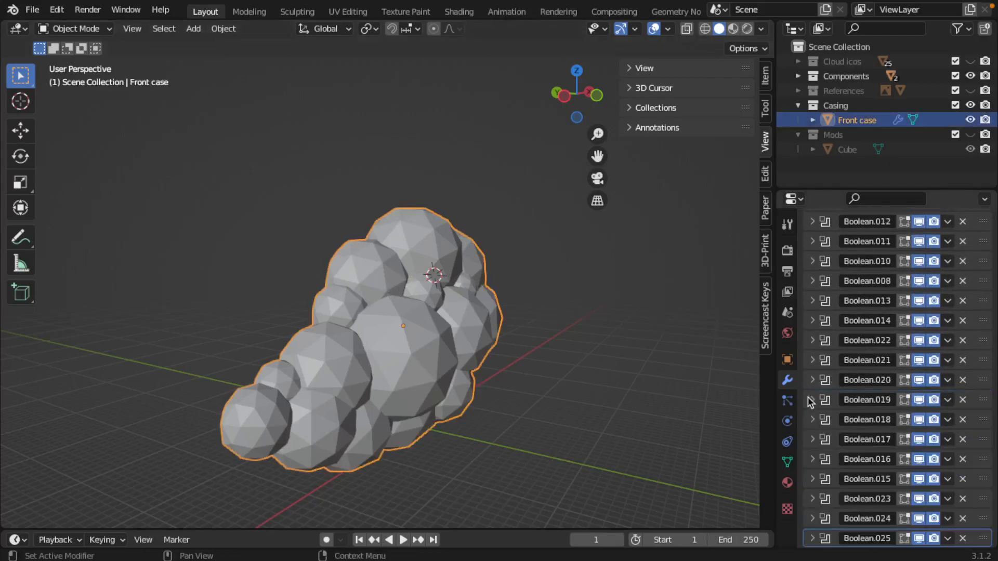
pyautogui.moveTo(406, 348); pyautogui.dragTo(559, 338, button='middle')
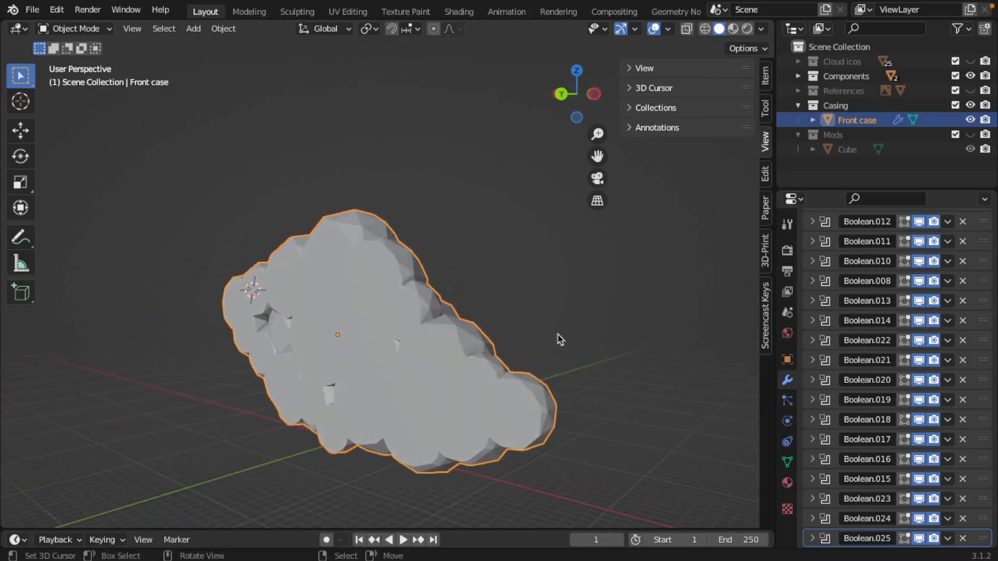
# - Collapse the Casing and Mods collections and check the contents of Components and Cloud icos
pyautogui.click(798, 106)
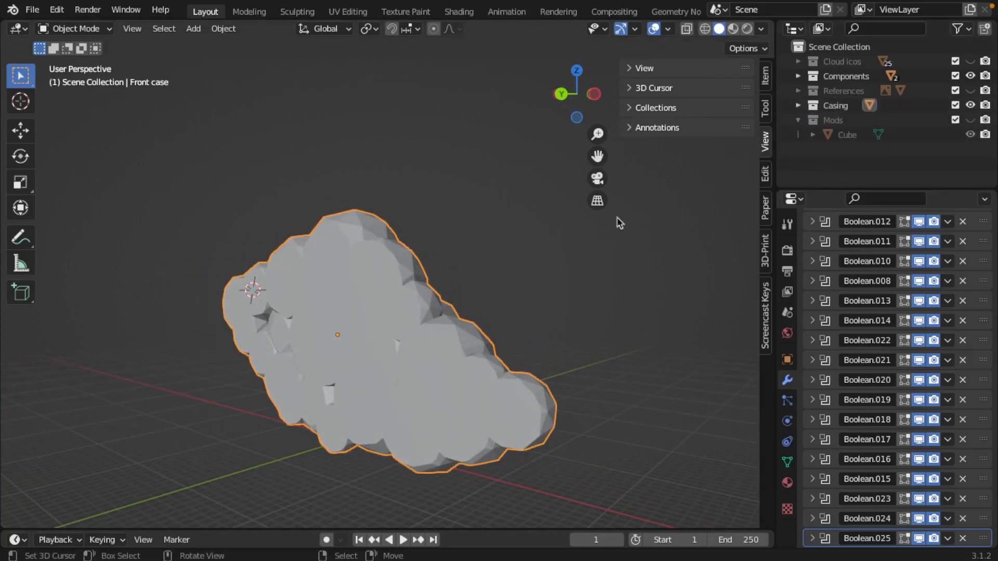
pyautogui.click(798, 120)
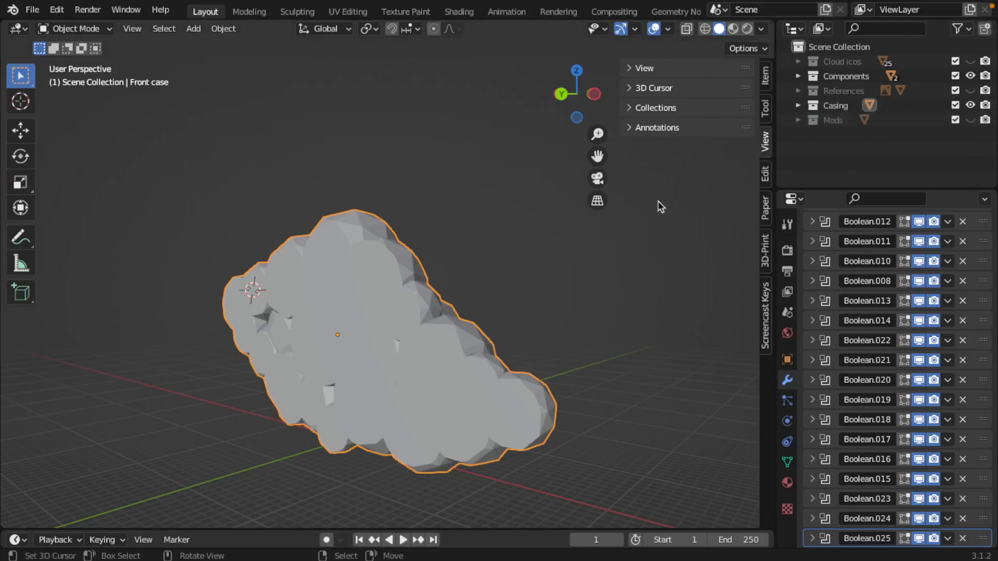
pyautogui.click(798, 77)
pyautogui.click(799, 78)
pyautogui.click(797, 61)
pyautogui.click(797, 61)
pyautogui.scroll(10, 857, 286)
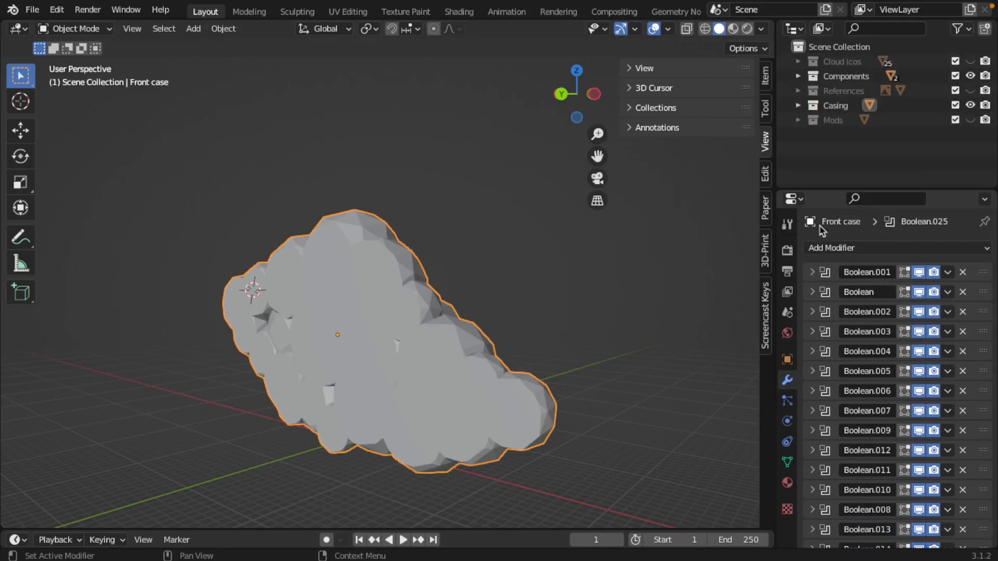
# - Look through the icospheres in the Cloud icos collection and expand the Casing collection again
pyautogui.click(799, 76)
pyautogui.click(798, 77)
pyautogui.click(798, 62)
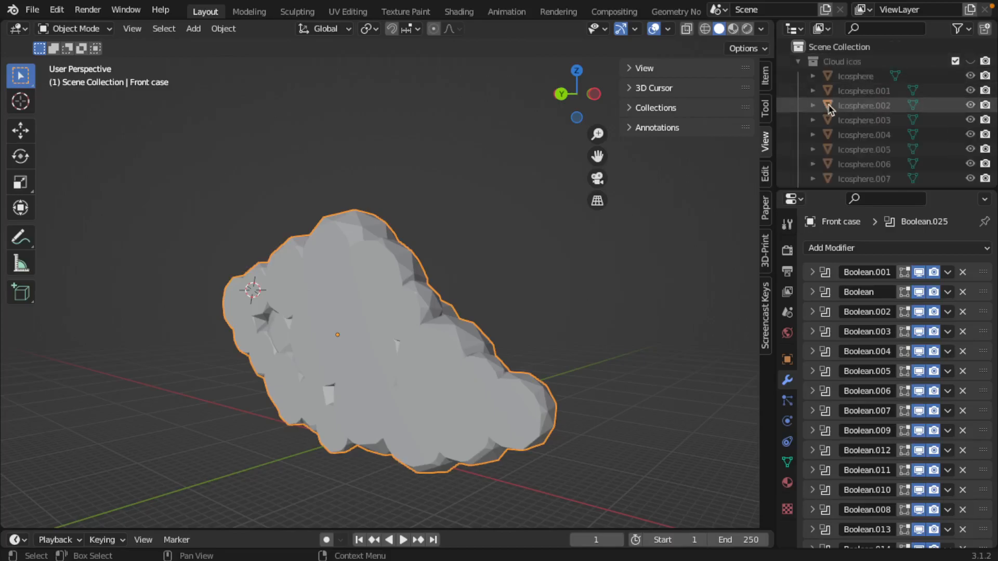
pyautogui.scroll(-10, 830, 107)
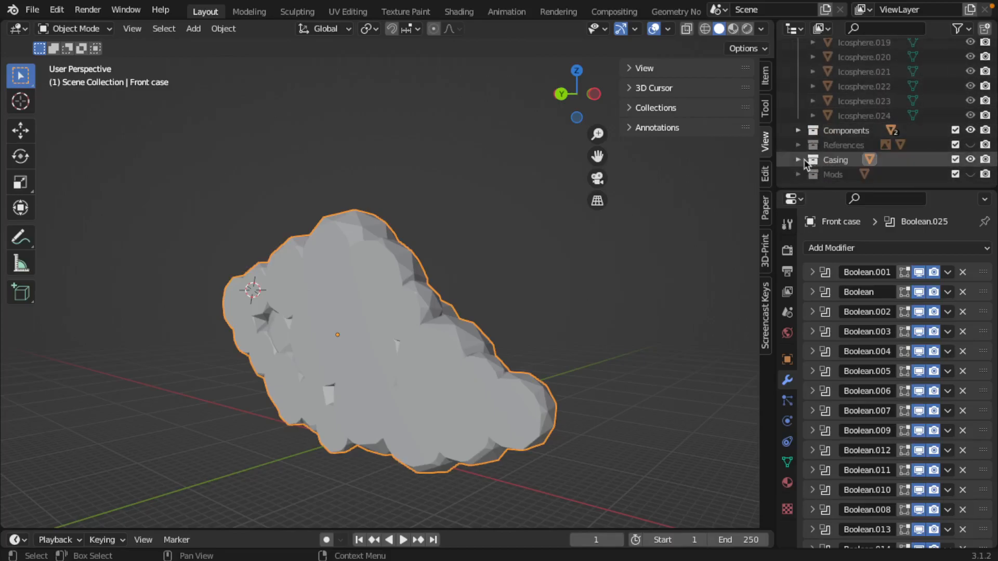
pyautogui.click(799, 160)
pyautogui.scroll(10, 808, 104)
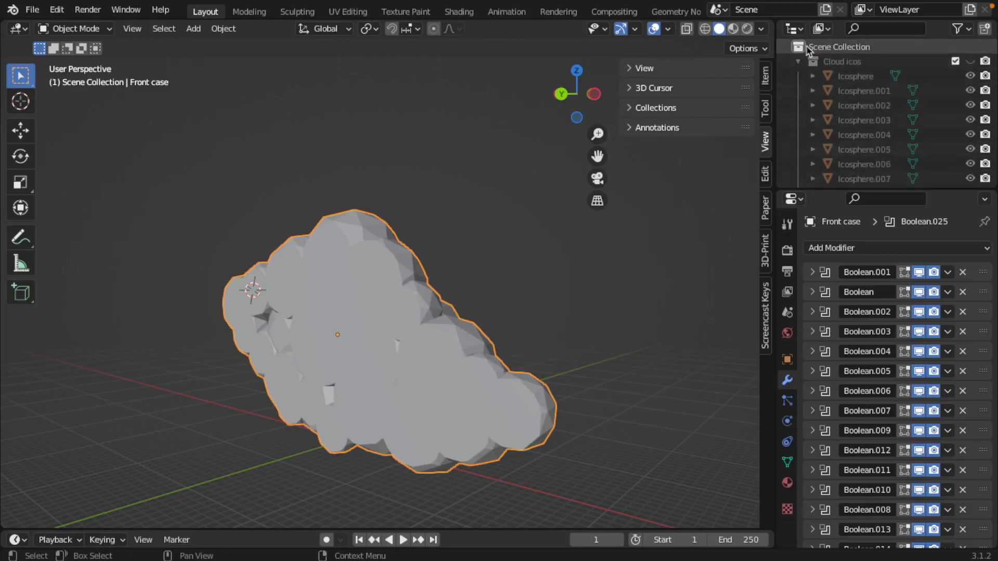
pyautogui.click(797, 62)
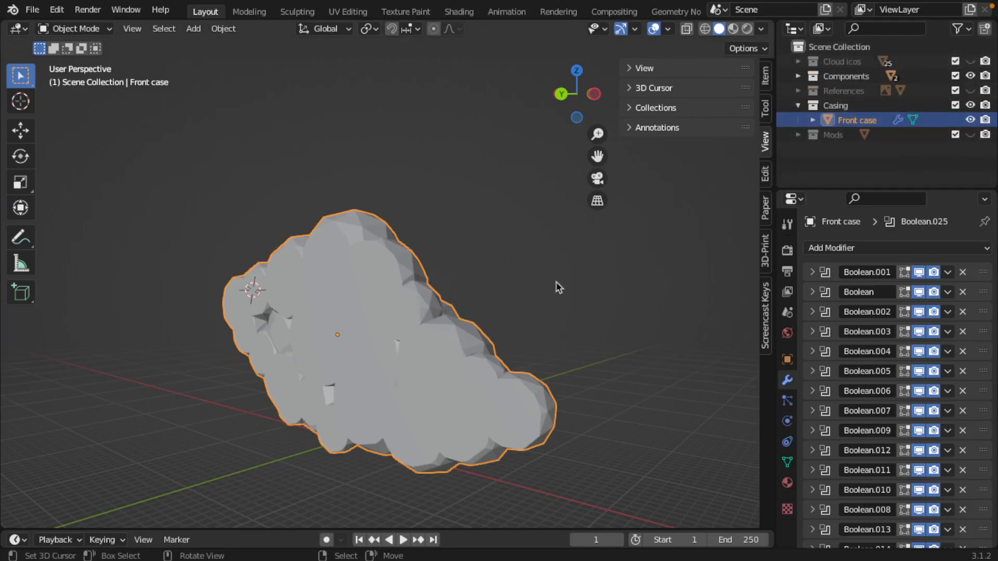
# - Rename the Front case object to "Front case bool"
pyautogui.doubleClick(874, 121)
pyautogui.click(891, 118)
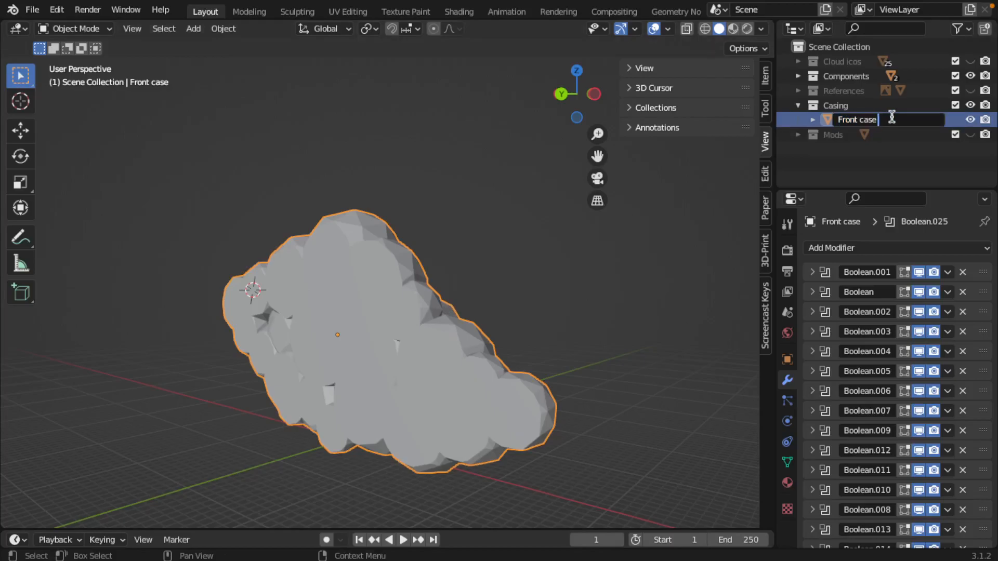
pyautogui.write('bool')
pyautogui.press('Return')
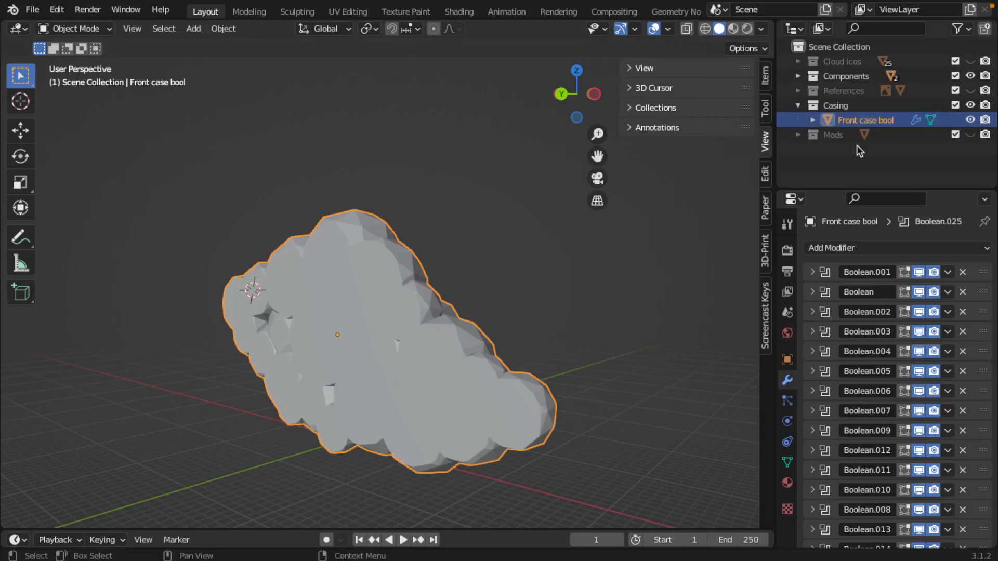
# - Add a new collection under the Scene Collection and name it "Backups"
pyautogui.rightClick(842, 47)
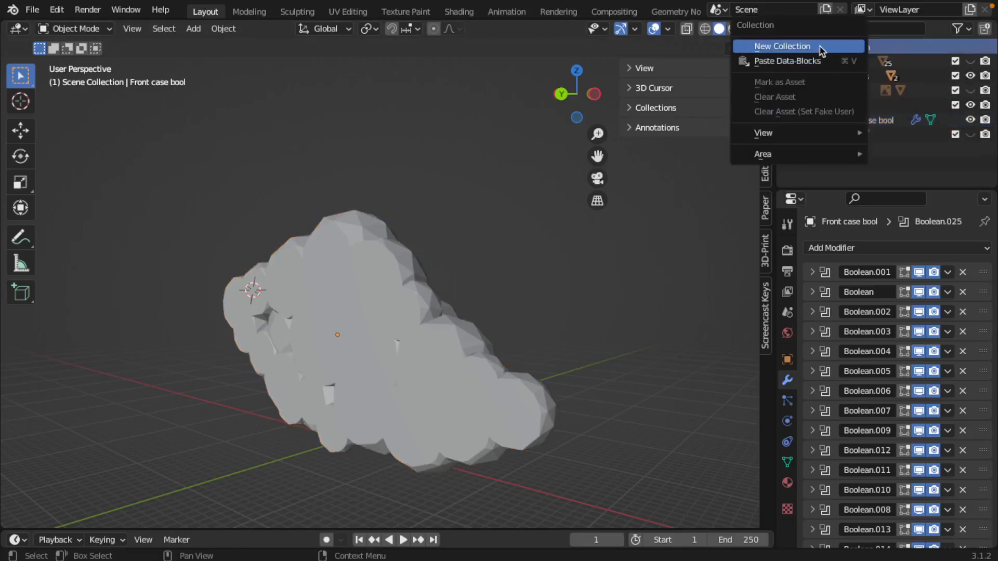
pyautogui.click(824, 46)
pyautogui.doubleClick(842, 151)
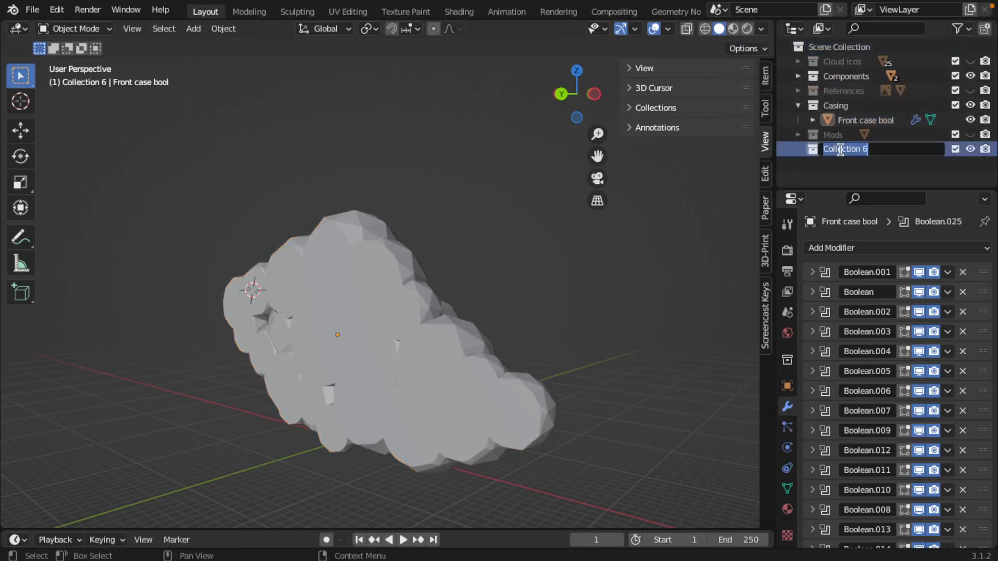
pyautogui.write('Backups')
pyautogui.press('Return')
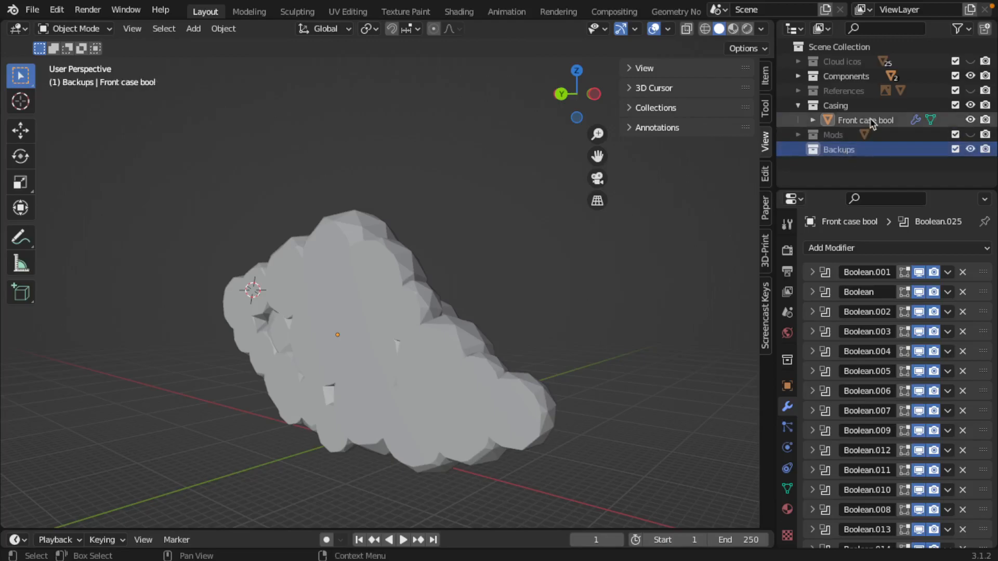
# - Duplicate Front case bool in place and rename the copy "Front case surface"
pyautogui.click(428, 338)
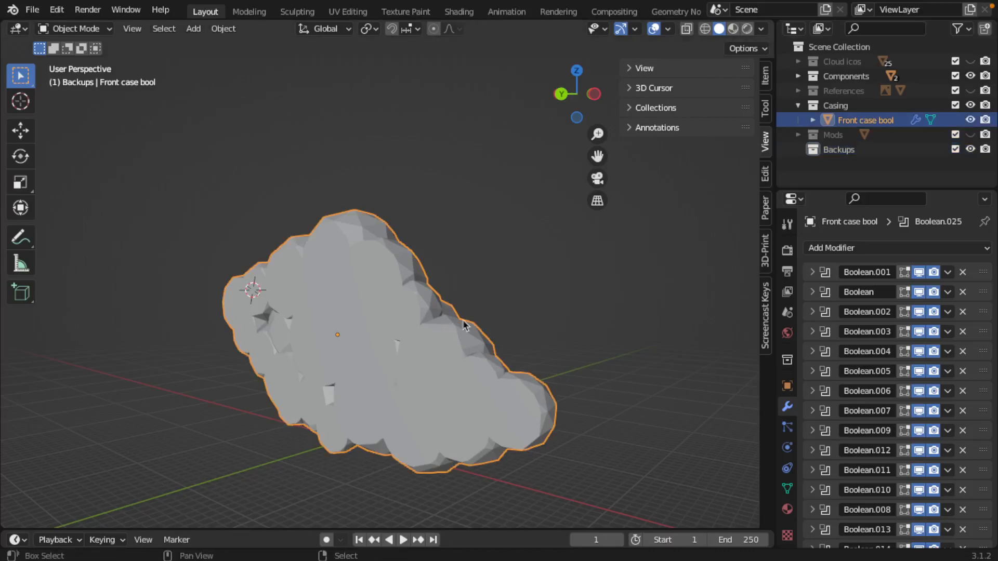
pyautogui.hotkey('shift', 'd')
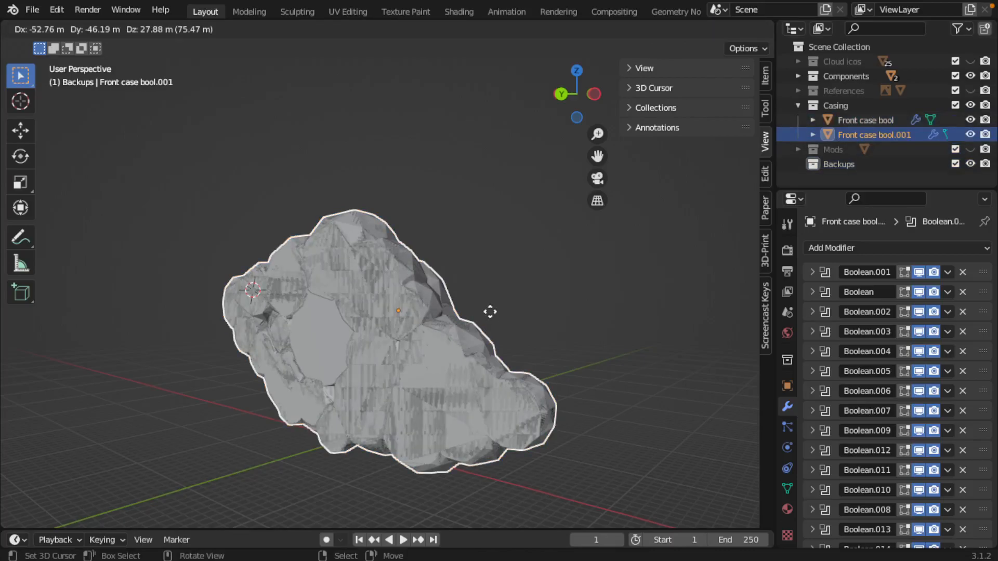
pyautogui.rightClick(490, 311)
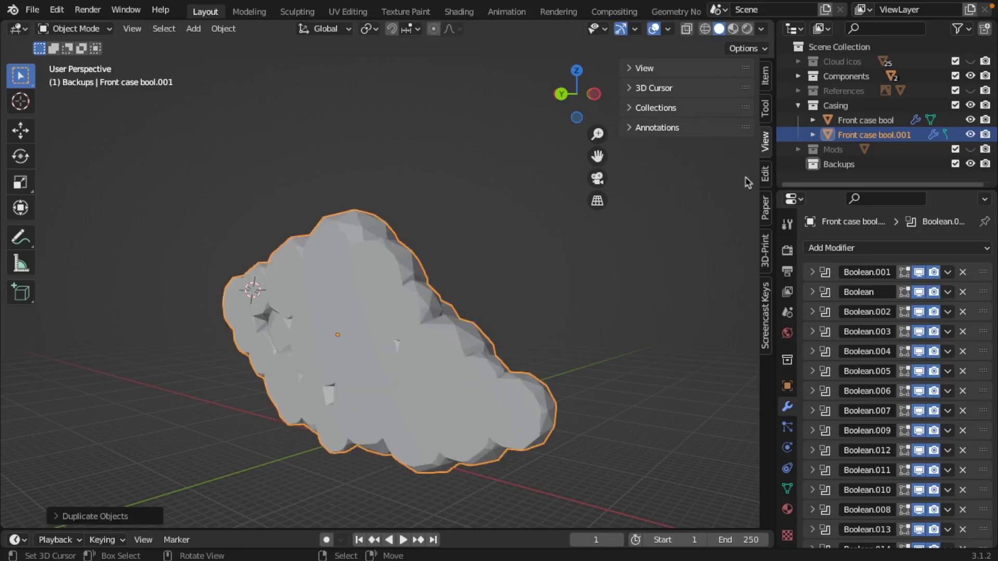
pyautogui.doubleClick(879, 135)
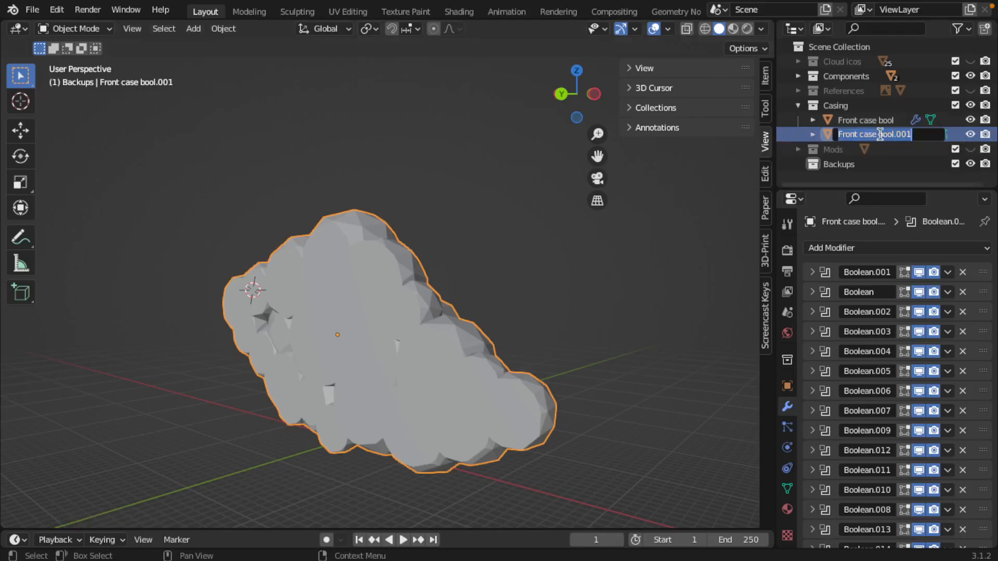
pyautogui.click(917, 135)
pyautogui.moveTo(895, 135); pyautogui.dragTo(872, 135)
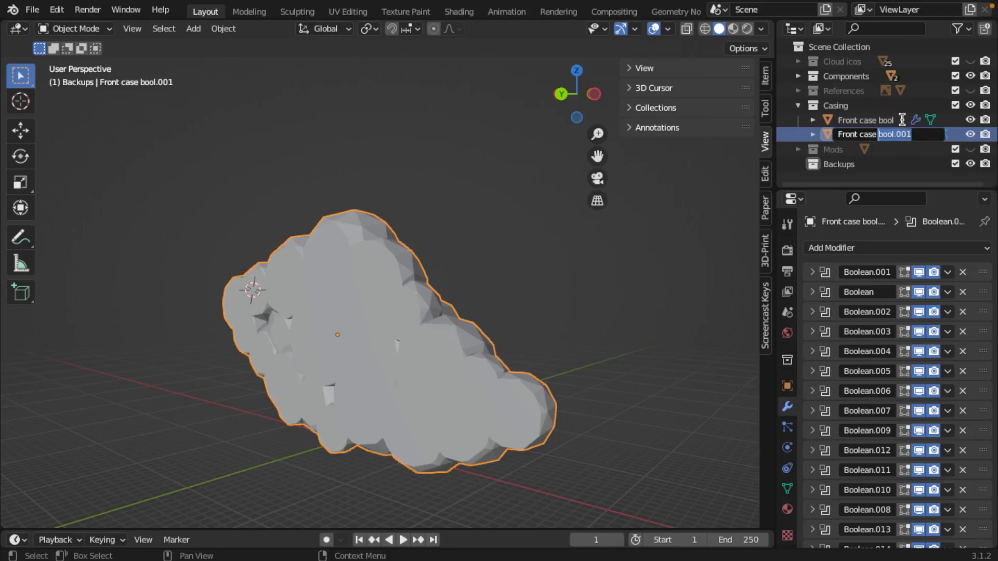
pyautogui.write('surface')
pyautogui.press('Return')
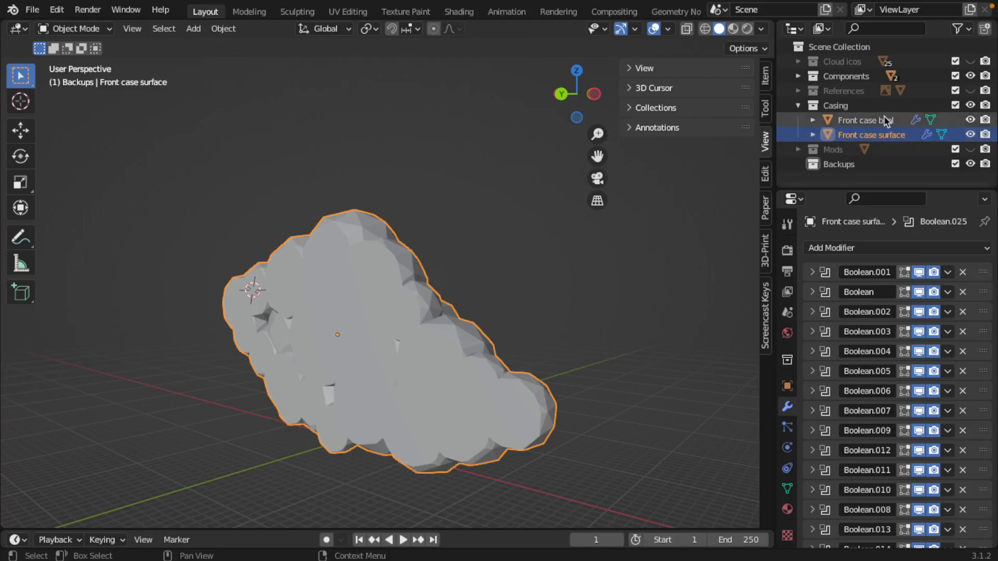
# - Move Front case bool from the Casing collection into the Backups collection
pyautogui.click(879, 124)
pyautogui.moveTo(867, 122); pyautogui.dragTo(855, 163)
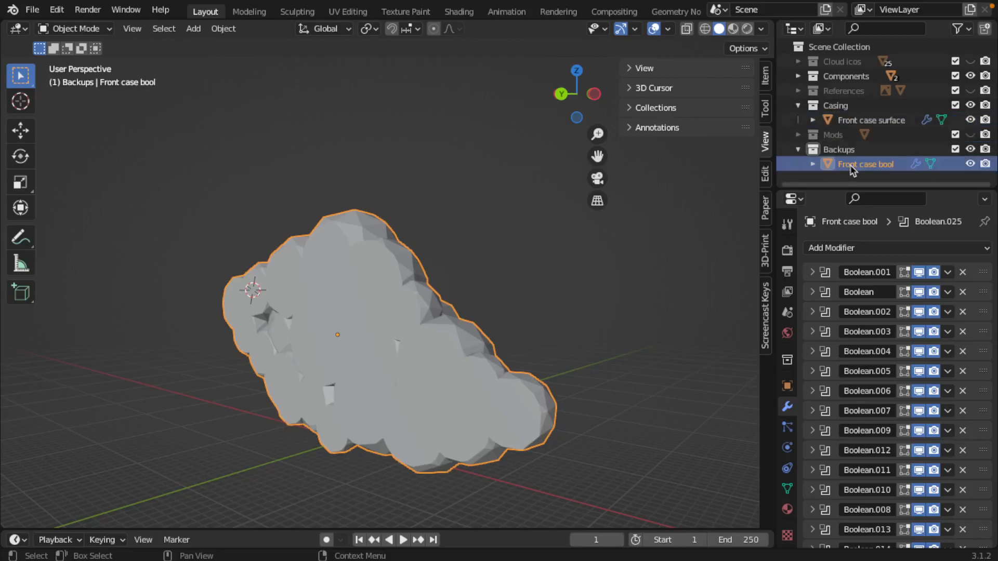
# - Convert Front case surface to a mesh so its Boolean modifiers are applied, keeping the Backups collection collapsed
pyautogui.click(860, 123)
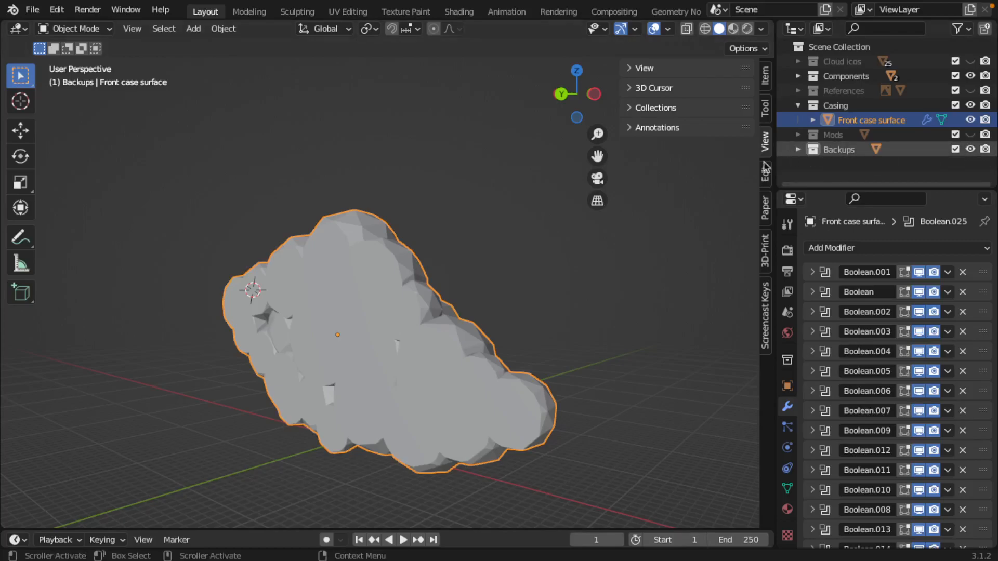
pyautogui.click(798, 149)
pyautogui.hotkey('alt', 'c')
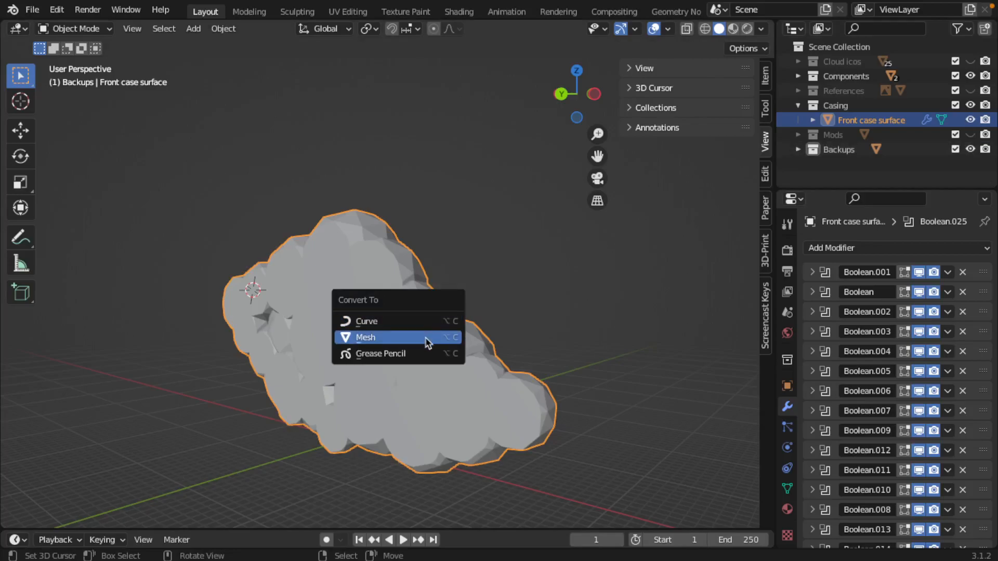
pyautogui.click(426, 338)
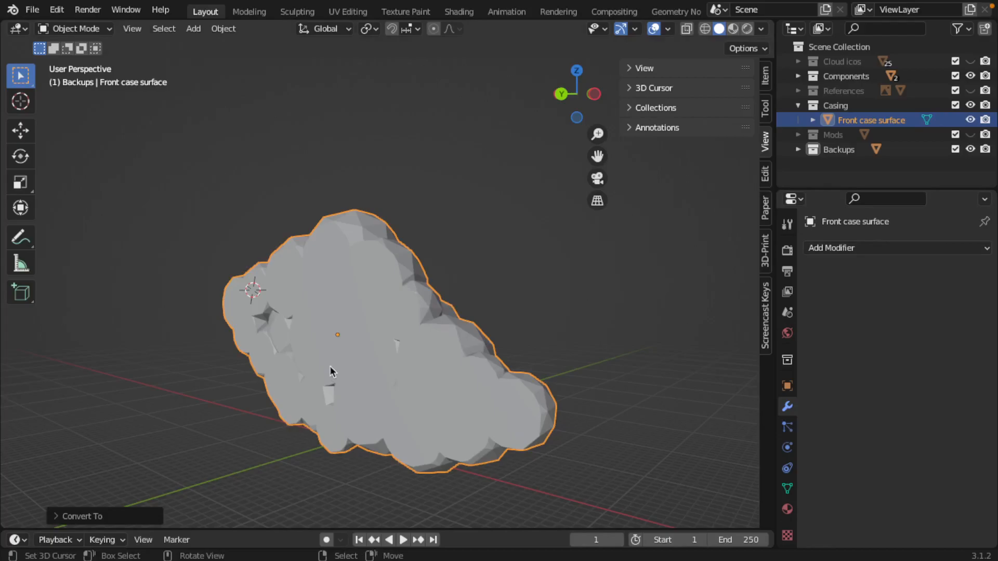
# - Delete the large flat back faces of Front case surface in face select mode
pyautogui.press('Tab')
pyautogui.moveTo(330, 367); pyautogui.dragTo(409, 328, button='middle')
pyautogui.hotkey('ctrl', 'Tab')
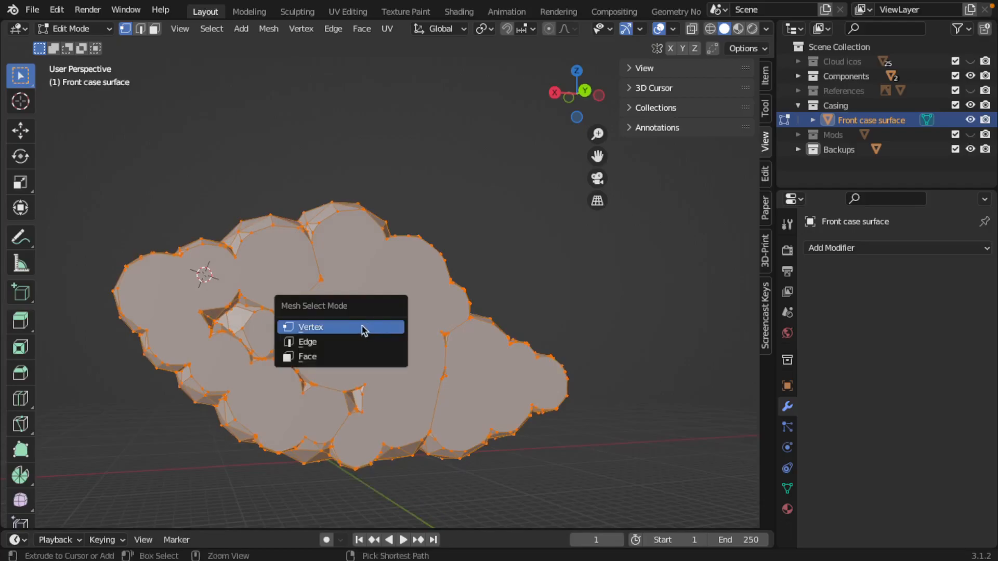
pyautogui.click(336, 357)
pyautogui.click(343, 338)
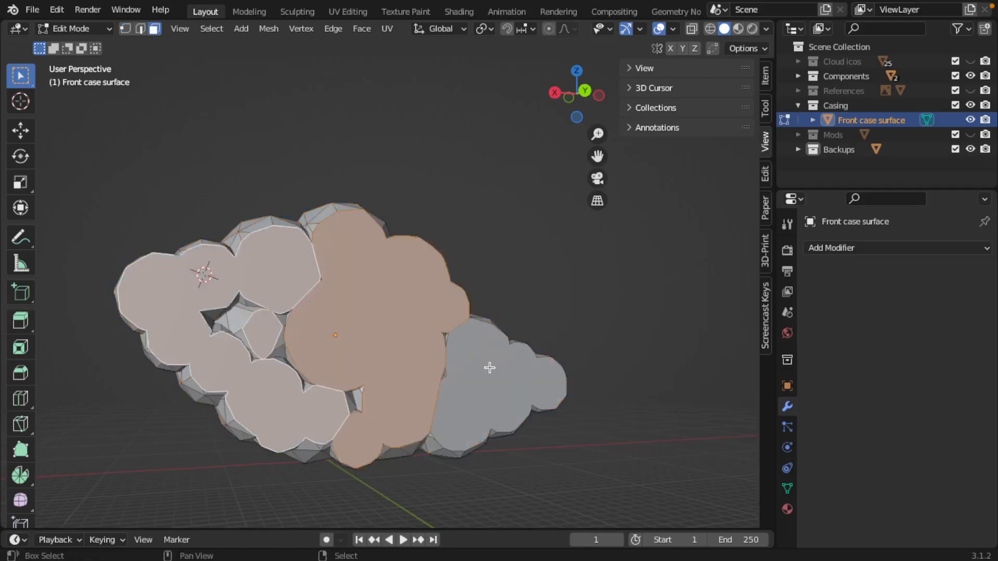
pyautogui.keyDown('shift'); pyautogui.click(489, 367); pyautogui.keyUp('shift')
pyautogui.press('x')
pyautogui.click(482, 361)
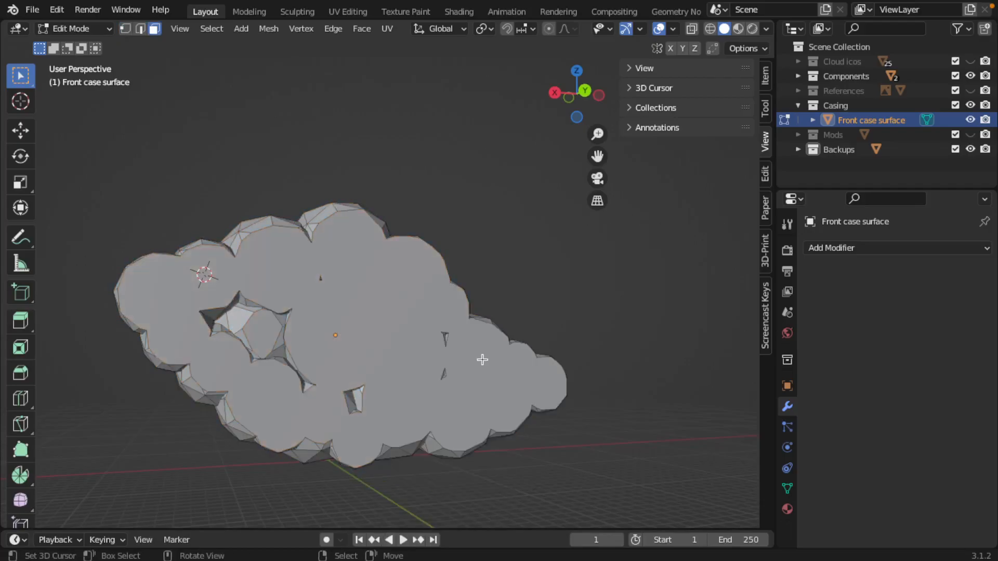
# - Hide the Backups collection to expose the hollow inside of the front case surface
pyautogui.moveTo(372, 349); pyautogui.dragTo(319, 345, button='middle')
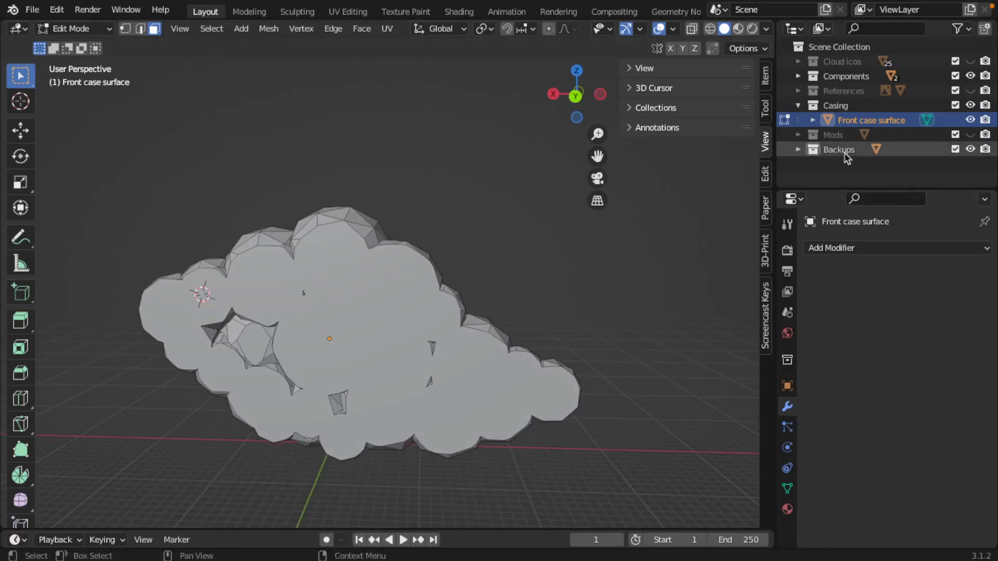
pyautogui.click(970, 150)
pyautogui.moveTo(520, 291); pyautogui.dragTo(406, 267, button='middle')
pyautogui.moveTo(369, 396); pyautogui.dragTo(335, 405, button='middle')
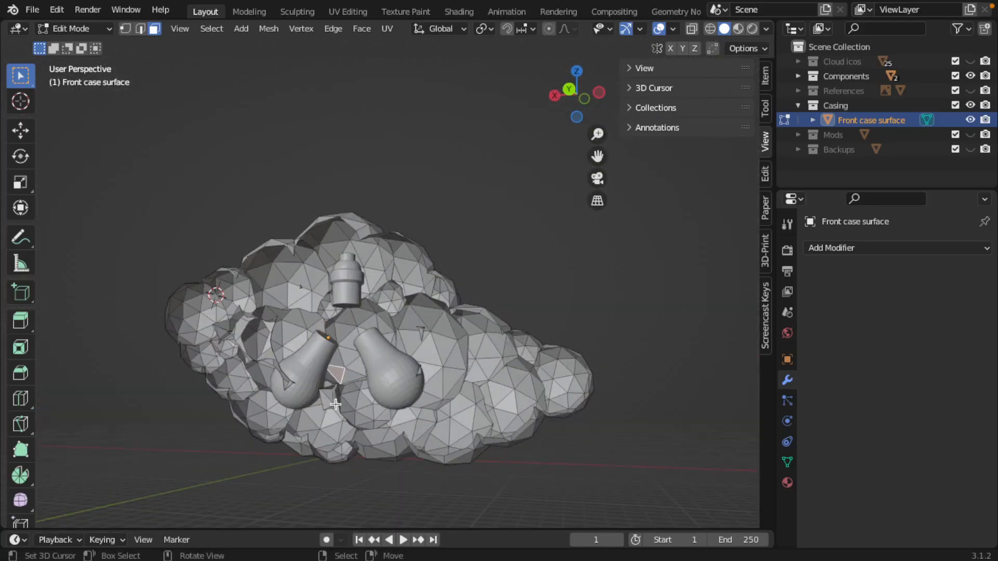
# - Separate the Front case surface mesh by loose parts and return to Object Mode
pyautogui.press('p')
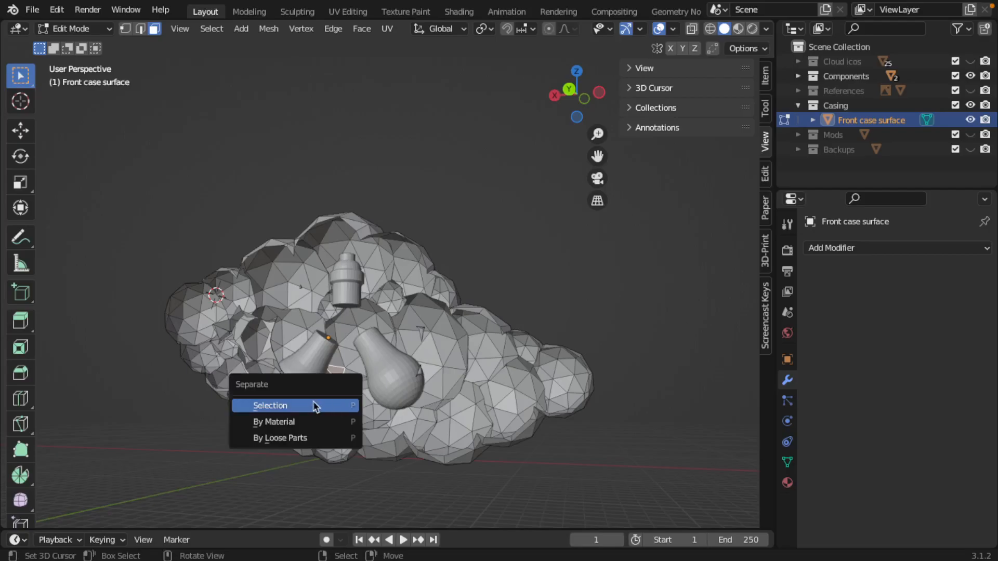
pyautogui.click(296, 438)
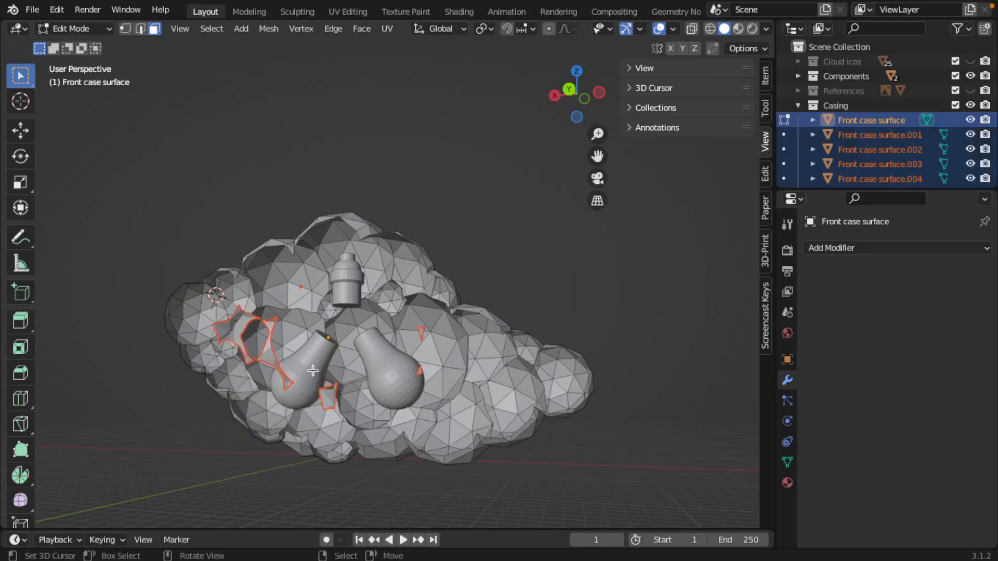
pyautogui.press('Tab')
# - Select the small separated fragments of the front case and inspect their geometry up close in Edit Mode
pyautogui.rightClick(393, 250)
pyautogui.moveTo(393, 269); pyautogui.dragTo(363, 369, button='middle')
pyautogui.click(232, 346)
pyautogui.moveTo(232, 346); pyautogui.dragTo(332, 300, button='middle')
pyautogui.scroll(4, 281, 324)
pyautogui.press('Tab')
pyautogui.press('Tab')
pyautogui.rightClick(328, 306)
pyautogui.scroll(-2, 333, 314)
pyautogui.press('Tab')
pyautogui.moveTo(394, 398); pyautogui.dragTo(398, 310, button='middle')
pyautogui.press('Tab')
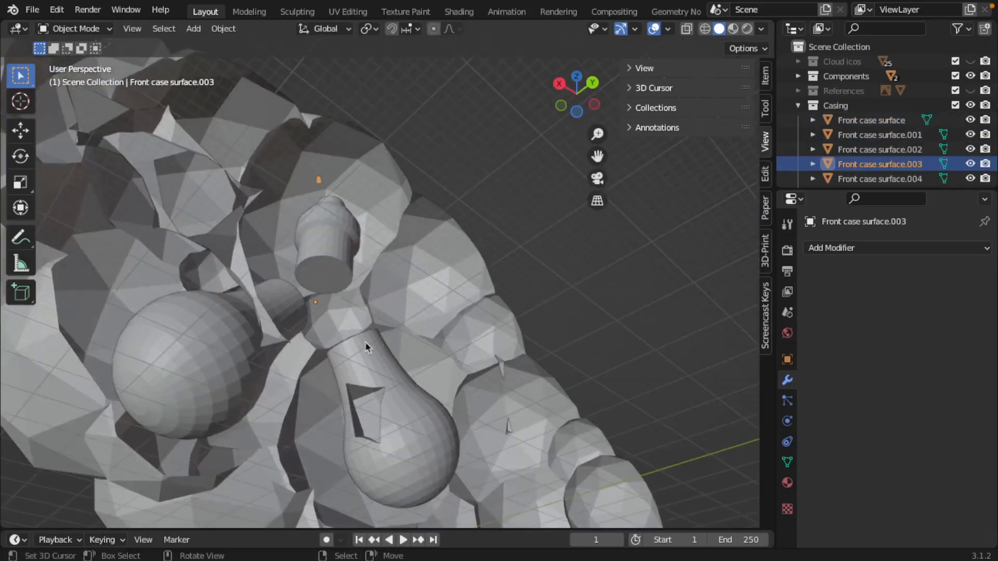
# - Select the five loose fragments Front case surface.001 to .005 in wireframe shading and delete them, keeping the main shell
pyautogui.rightClick(206, 225)
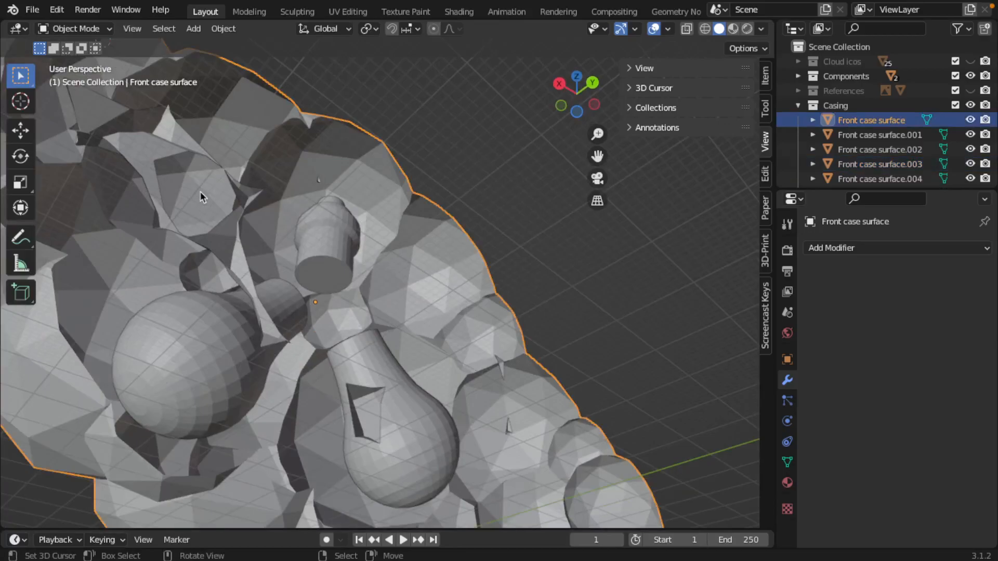
pyautogui.scroll(2, 254, 244)
pyautogui.scroll(-3, 257, 248)
pyautogui.moveTo(257, 247); pyautogui.dragTo(385, 367, button='middle')
pyautogui.hotkey('shift', 'z')
pyautogui.rightClick(470, 377)
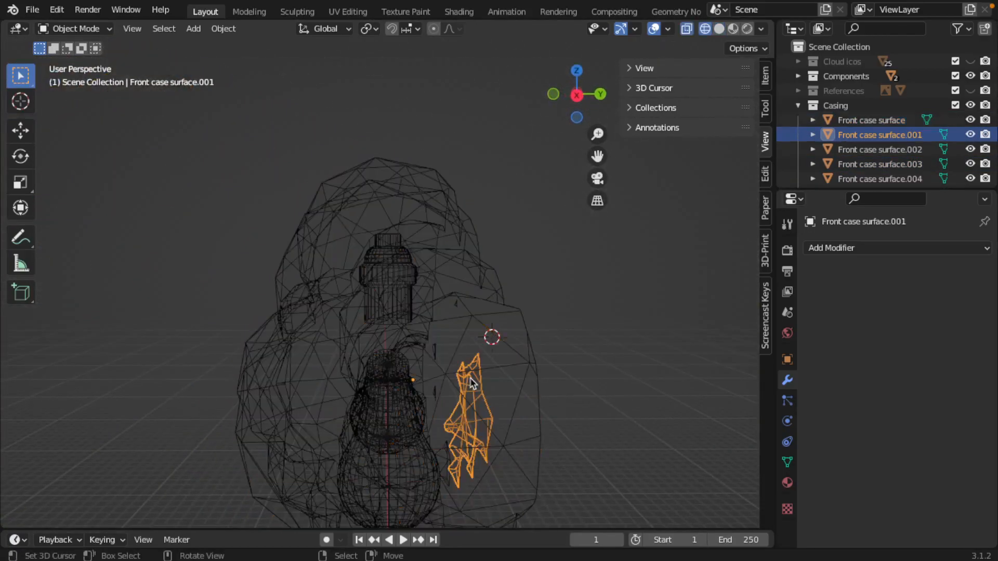
pyautogui.keyDown('shift'); pyautogui.rightClick(435, 349); pyautogui.keyUp('shift')
pyautogui.keyDown('shift'); pyautogui.rightClick(455, 304); pyautogui.keyUp('shift')
pyautogui.keyDown('shift'); pyautogui.moveTo(444, 372); pyautogui.dragTo(446, 350, button='middle'); pyautogui.keyUp('shift')
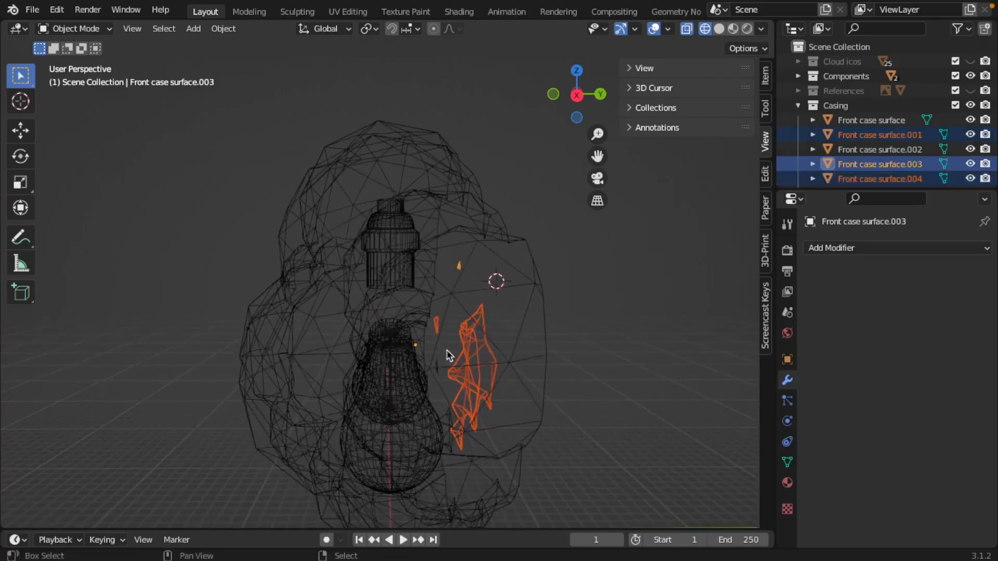
pyautogui.keyDown('shift'); pyautogui.rightClick(436, 370); pyautogui.keyUp('shift')
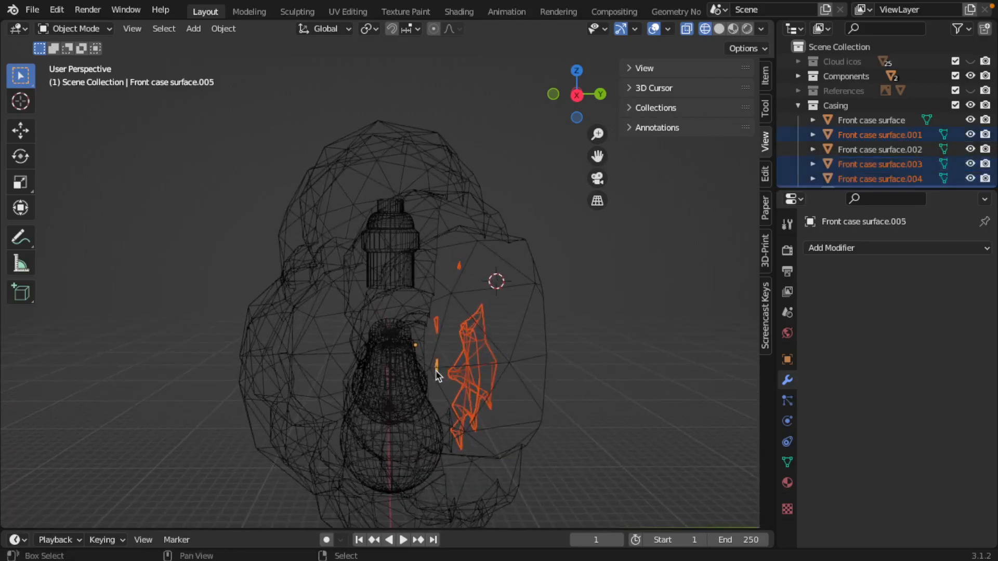
pyautogui.keyDown('shift'); pyautogui.rightClick(450, 423); pyautogui.keyUp('shift')
pyautogui.moveTo(520, 416); pyautogui.dragTo(399, 438, button='middle')
pyautogui.press('x')
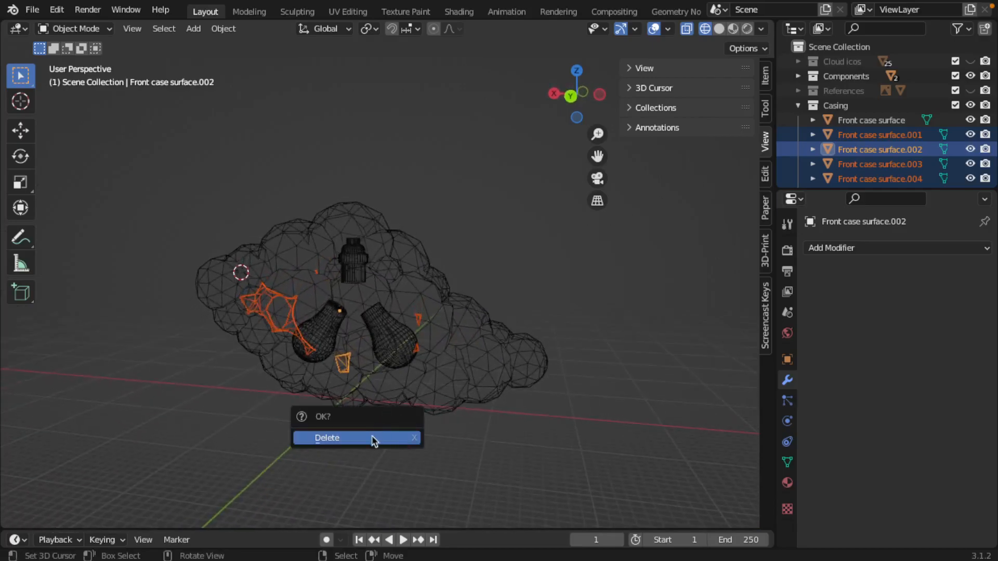
pyautogui.click(372, 435)
pyautogui.moveTo(382, 370); pyautogui.dragTo(454, 367, button='middle')
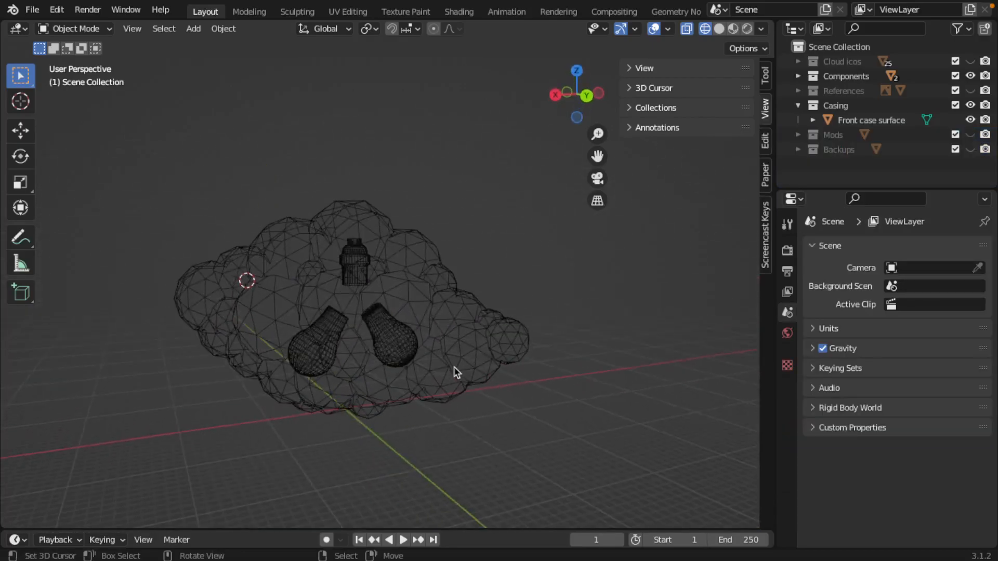
# - Return to solid shading, open Front case surface in Edit Mode, and view it in bottom orthographic
pyautogui.hotkey('shift', 'z')
pyautogui.moveTo(360, 332)
pyautogui.mouseDown(button='middle')
pyautogui.moveTo(268, 284)
pyautogui.moveTo(278, 261)
pyautogui.moveTo(362, 286)
pyautogui.moveTo(236, 332)
pyautogui.moveTo(297, 403)
pyautogui.moveTo(400, 413)
pyautogui.moveTo(496, 373)
pyautogui.moveTo(644, 248)
pyautogui.moveTo(584, 305)
pyautogui.moveTo(383, 345)
pyautogui.moveTo(322, 392)
pyautogui.moveTo(494, 275)
pyautogui.mouseUp(button='middle')
pyautogui.moveTo(376, 287); pyautogui.dragTo(390, 351, button='middle')
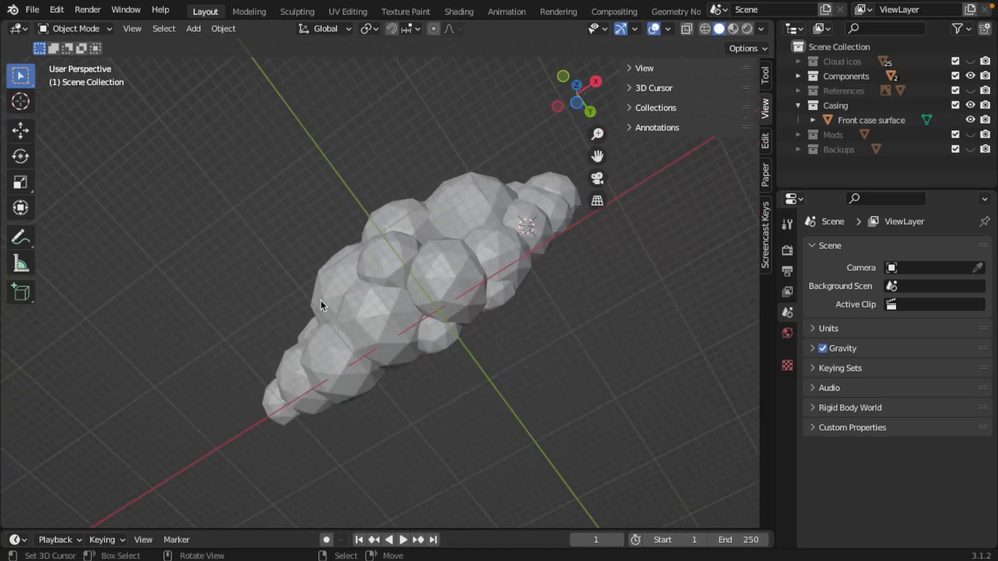
pyautogui.click(438, 290)
pyautogui.press('Tab')
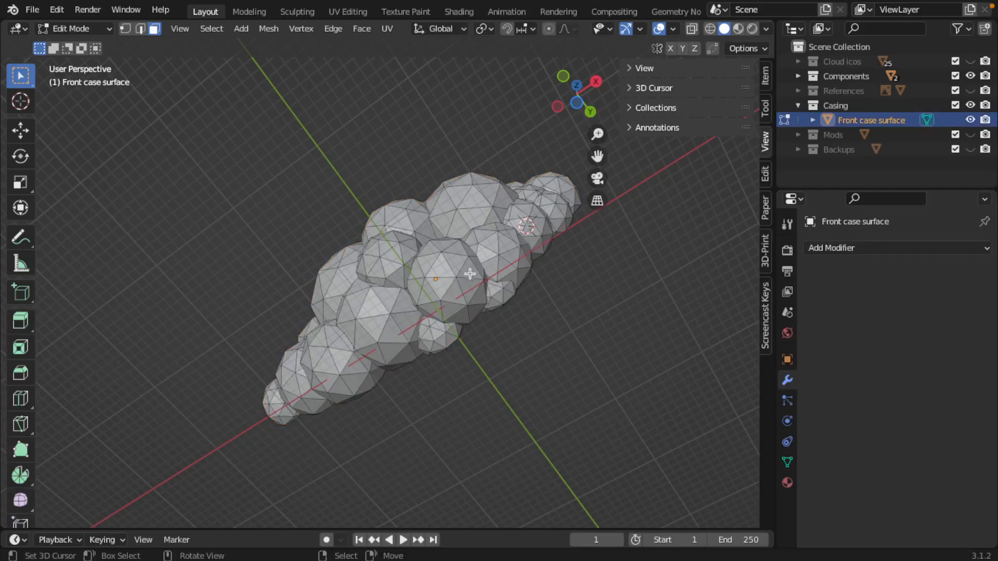
pyautogui.scroll(3, 502, 248)
pyautogui.keyDown('shift'); pyautogui.moveTo(502, 248); pyautogui.dragTo(541, 216, button='middle'); pyautogui.keyUp('shift')
pyautogui.moveTo(541, 216); pyautogui.dragTo(552, 248, button='middle')
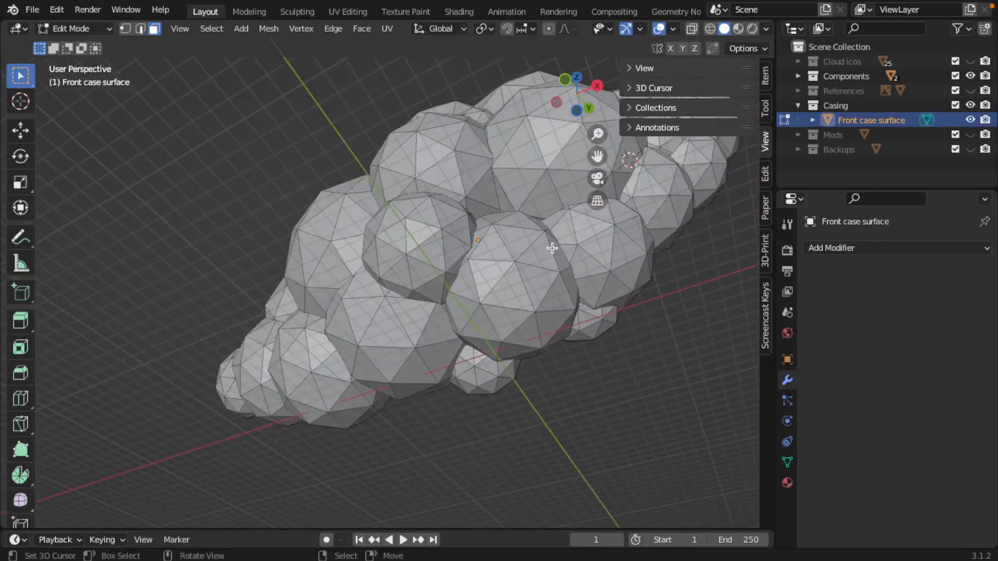
pyautogui.press('ctrl+KP_7')
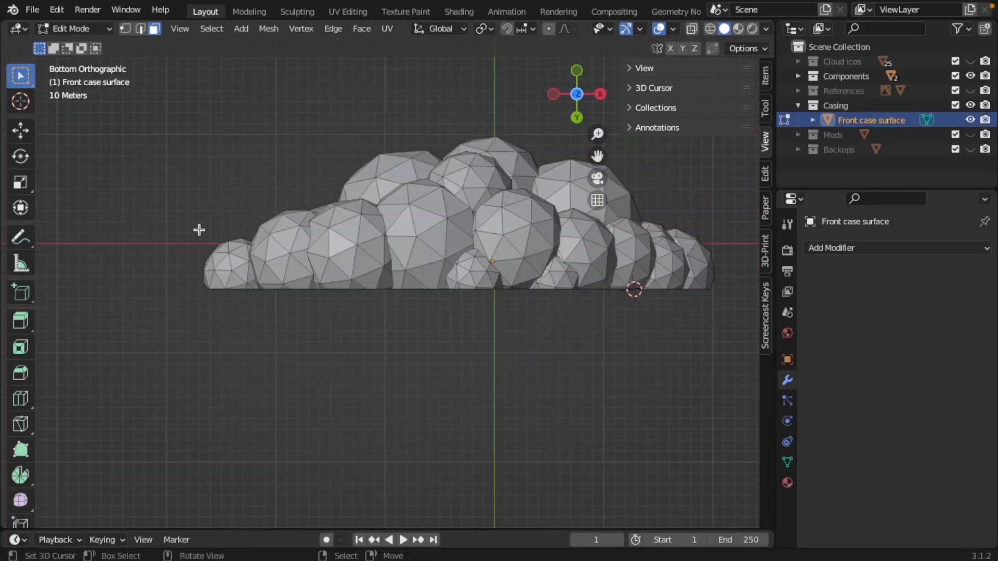
# - Check the Emulate Numpad option in the Input preferences and close the preferences
pyautogui.click(57, 10)
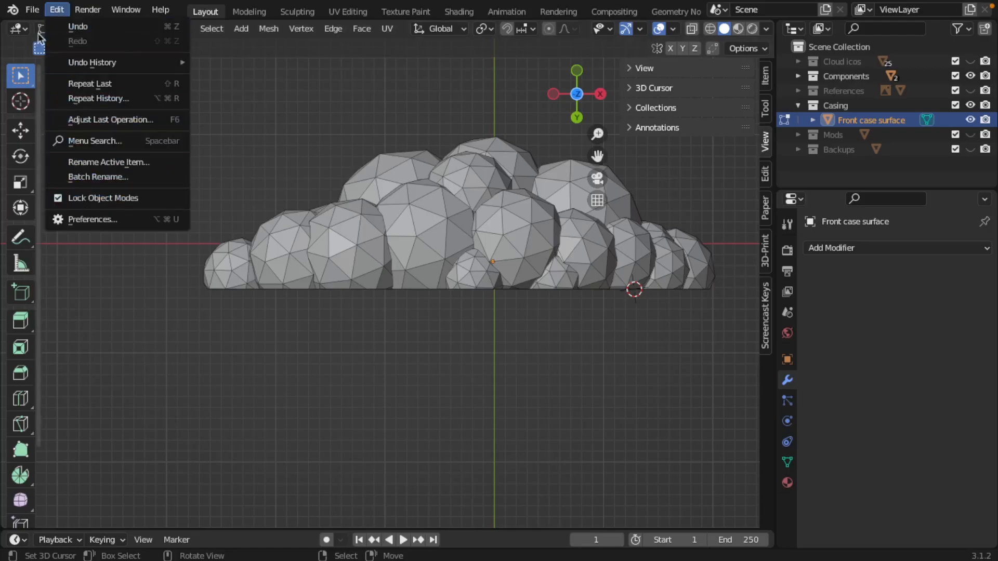
pyautogui.click(78, 219)
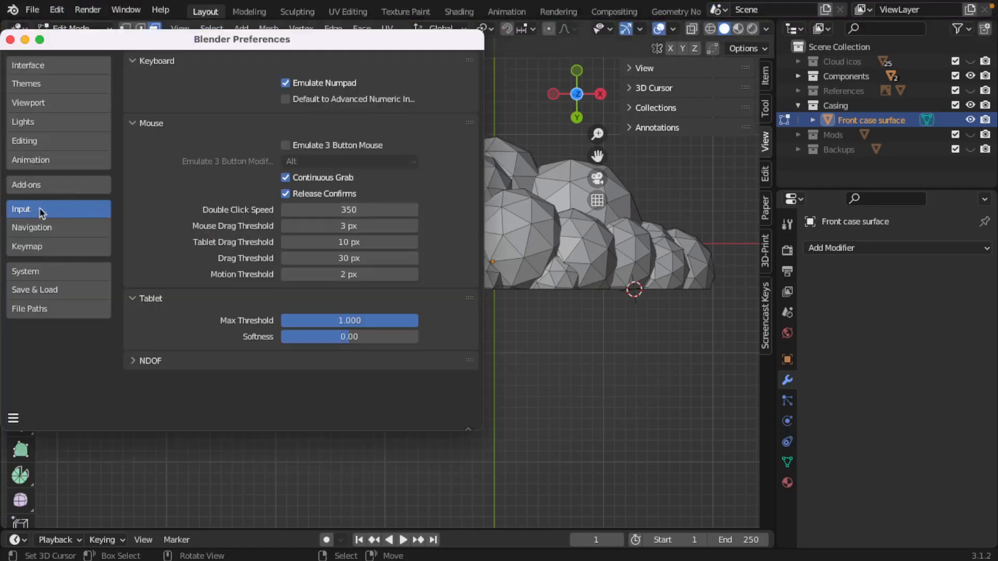
pyautogui.click(10, 40)
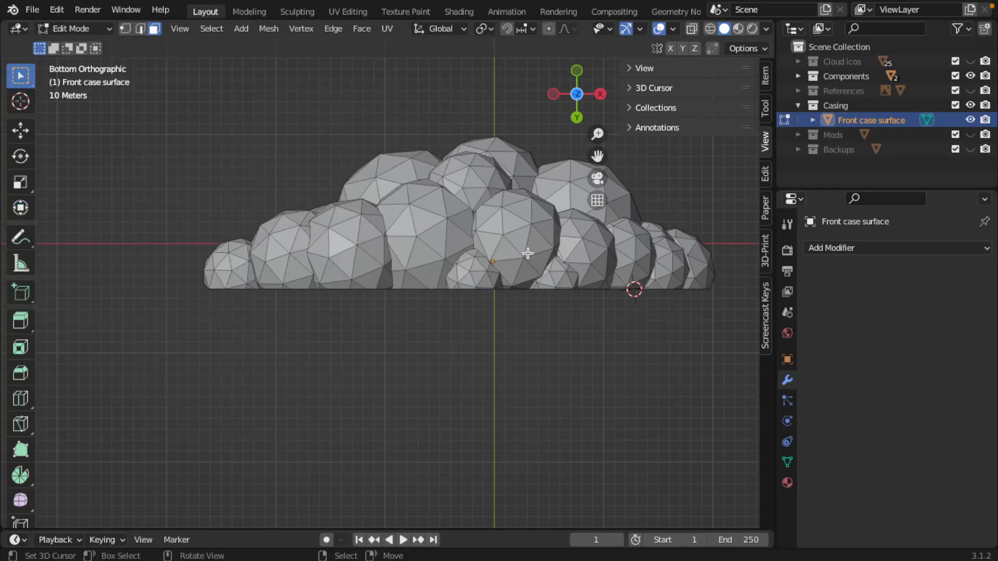
pyautogui.scroll(-2, 385, 279)
pyautogui.scroll(4, 388, 278)
pyautogui.hotkey('shift', 'z')
pyautogui.keyDown('shift'); pyautogui.moveTo(456, 260); pyautogui.dragTo(418, 289, button='middle'); pyautogui.keyUp('shift')
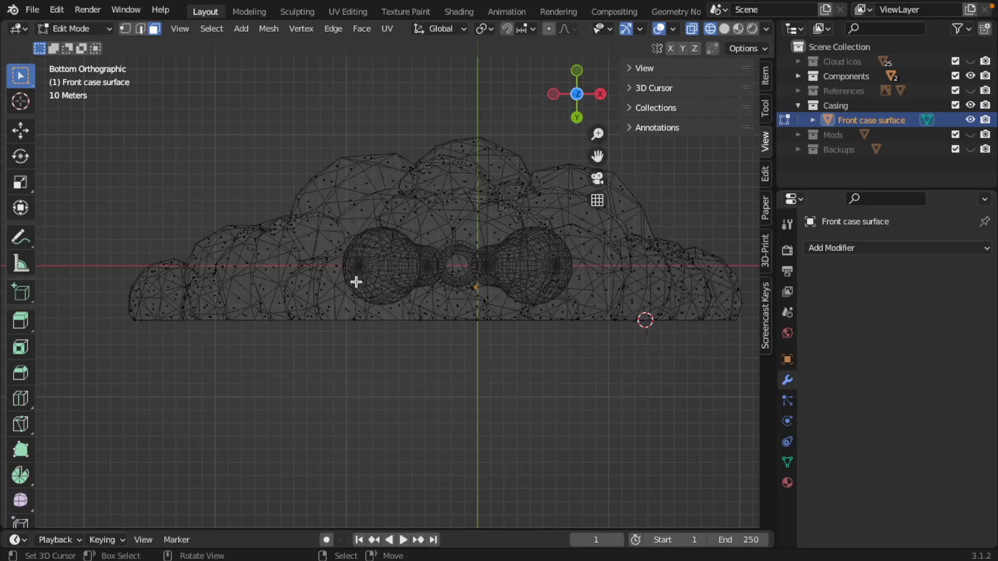
pyautogui.hotkey('shift', 'z')
pyautogui.keyDown('shift'); pyautogui.click(381, 280); pyautogui.keyUp('shift')
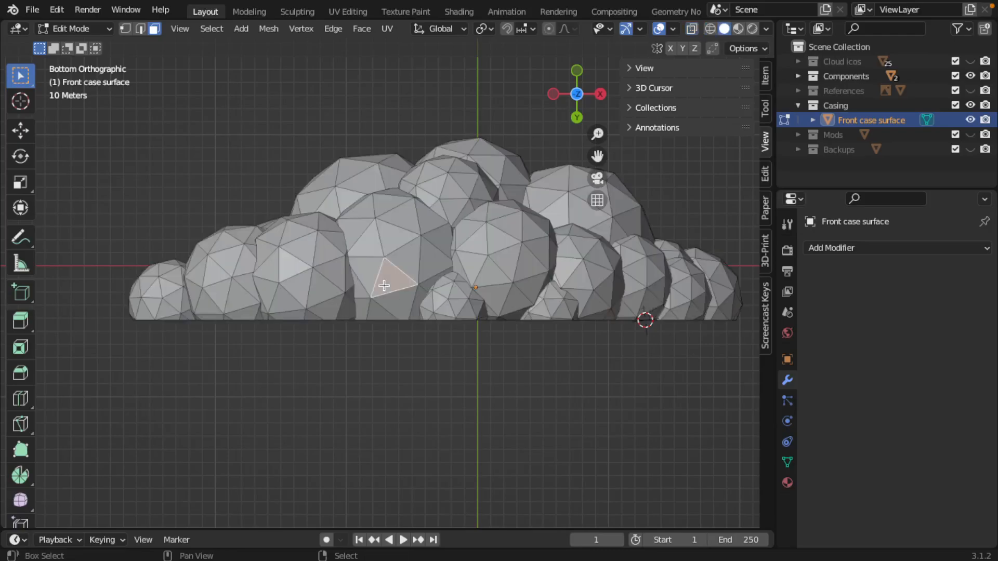
pyautogui.keyDown('shift'); pyautogui.click(397, 241); pyautogui.keyUp('shift')
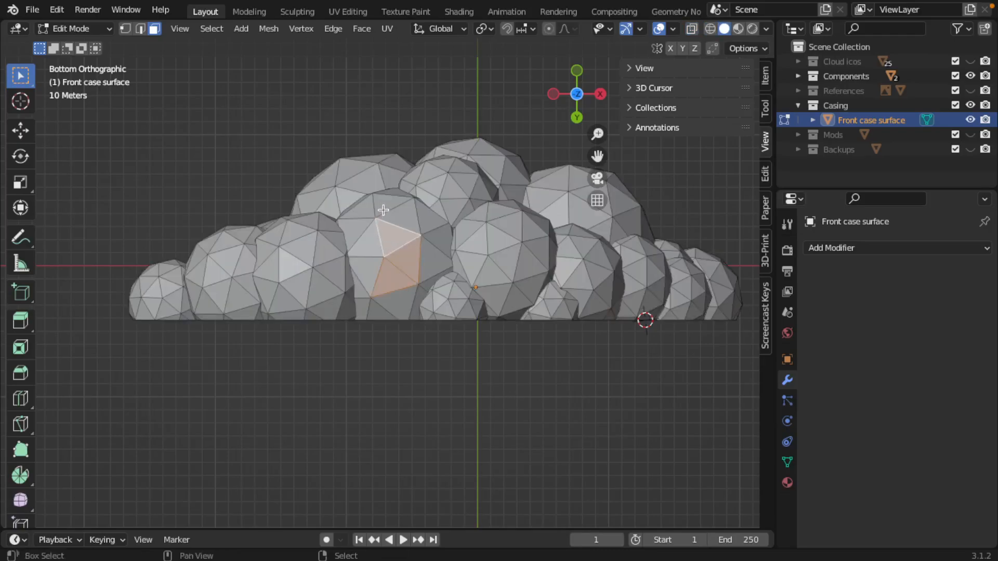
pyautogui.keyDown('shift'); pyautogui.click(392, 220); pyautogui.keyUp('shift')
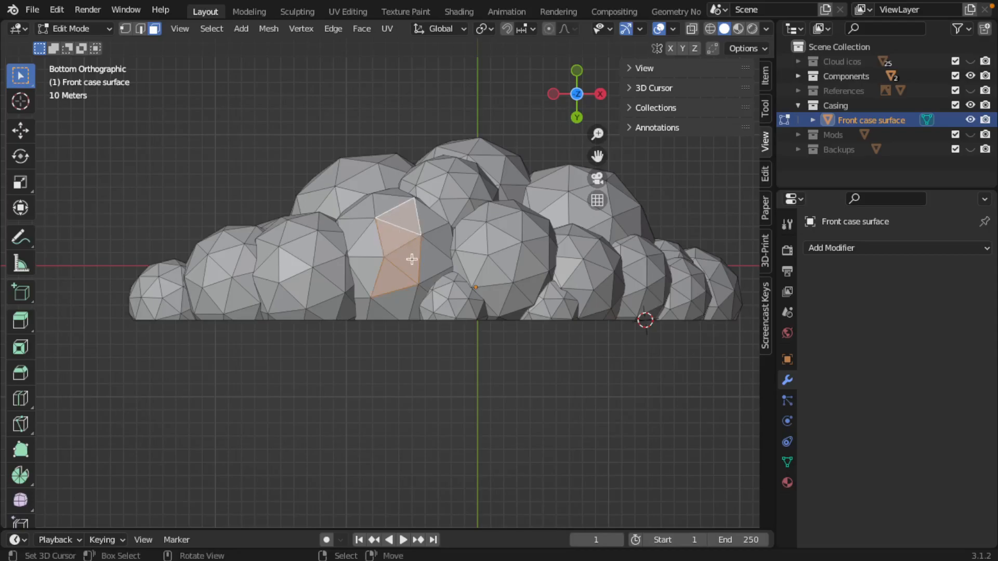
pyautogui.keyDown('shift'); pyautogui.click(399, 308); pyautogui.keyUp('shift')
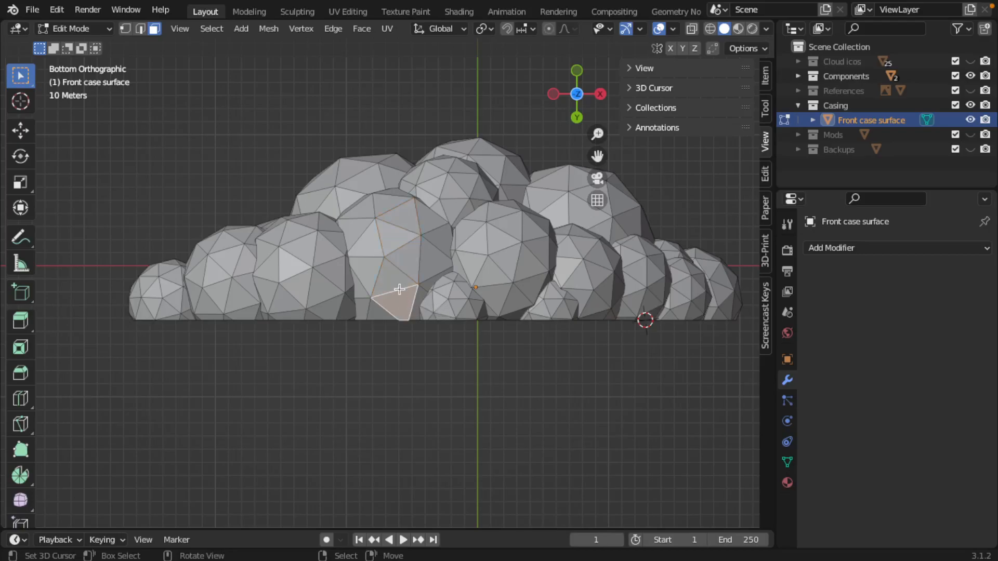
pyautogui.keyDown('shift'); pyautogui.click(397, 257); pyautogui.keyUp('shift')
pyautogui.keyDown('shift'); pyautogui.click(372, 240); pyautogui.keyUp('shift')
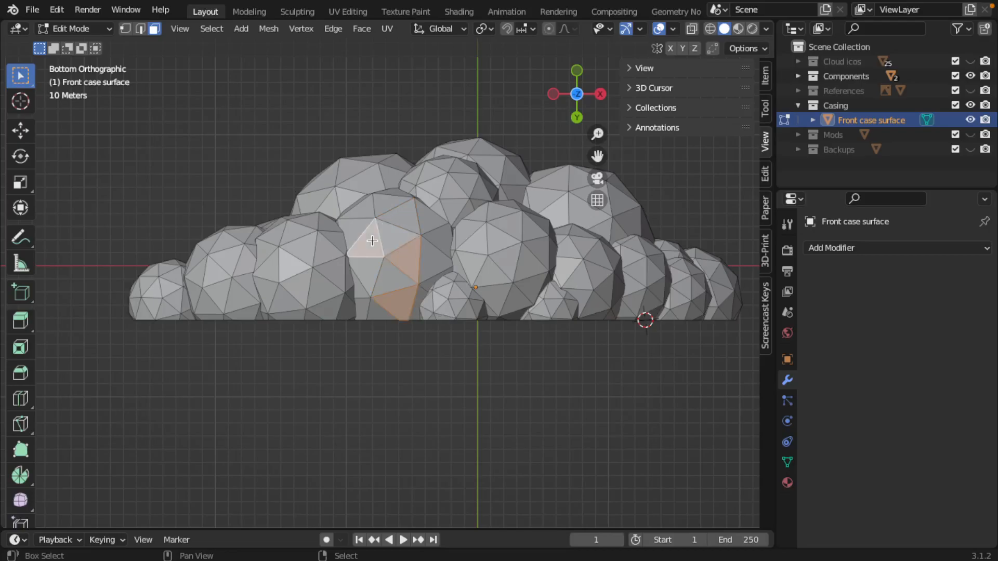
pyautogui.hotkey('ctrl', 'z')
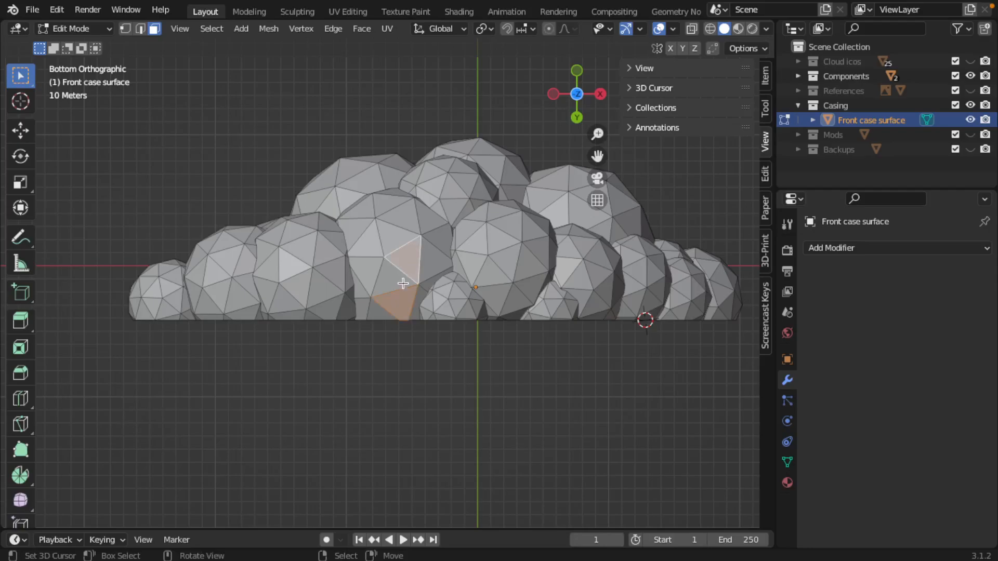
pyautogui.hotkey('ctrl', 'z')
pyautogui.keyDown('shift'); pyautogui.click(392, 244); pyautogui.keyUp('shift')
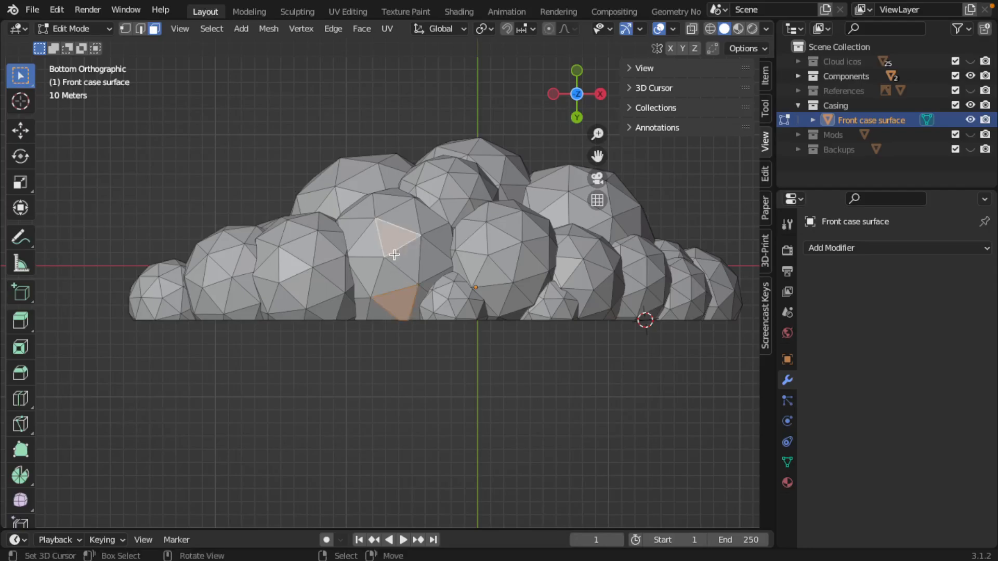
pyautogui.click(432, 270)
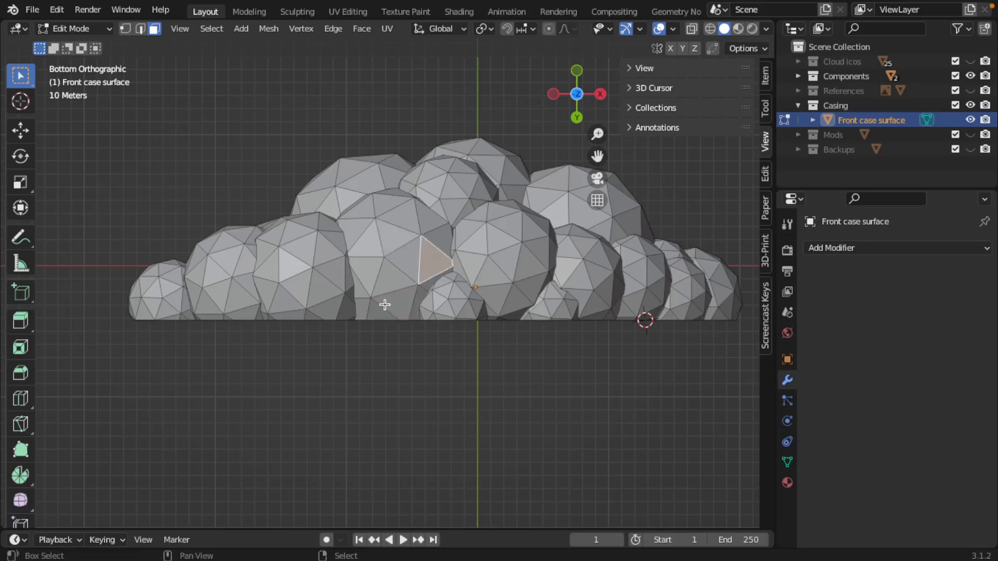
pyautogui.keyDown('shift'); pyautogui.click(381, 281); pyautogui.keyUp('shift')
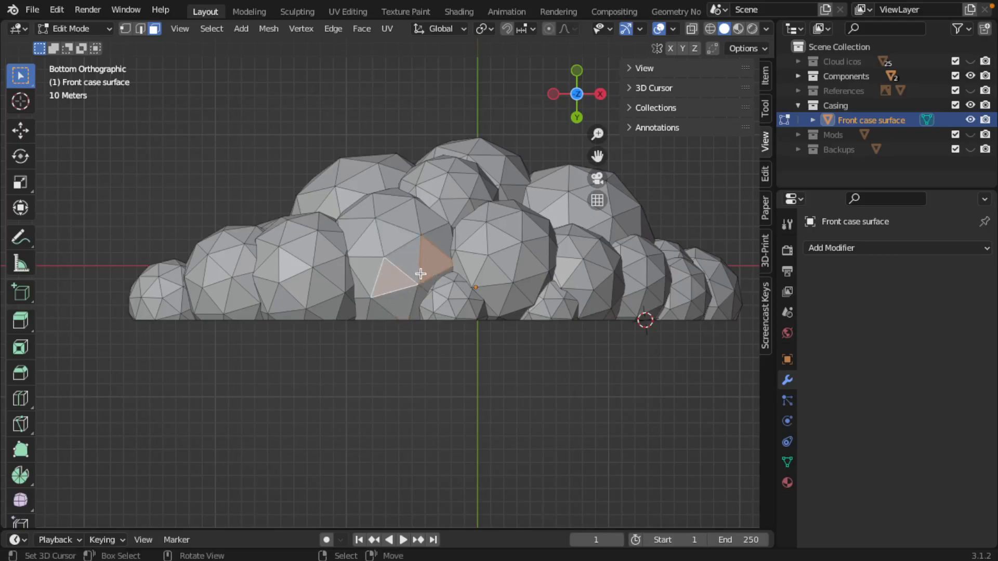
# - Select a connected strip of five faces running up from the base edge on the large lobe on the -X side of the Y axis
pyautogui.scroll(-3, 419, 281)
pyautogui.scroll(6, 417, 291)
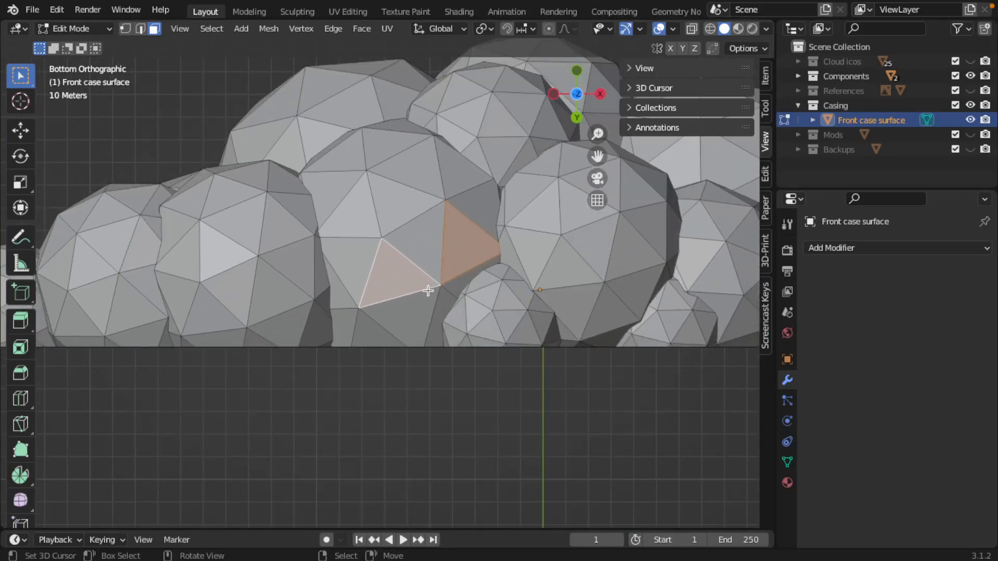
pyautogui.click(416, 320)
pyautogui.keyDown('shift'); pyautogui.click(411, 278); pyautogui.keyUp('shift')
pyautogui.keyDown('shift'); pyautogui.click(417, 252); pyautogui.keyUp('shift')
pyautogui.keyDown('shift'); pyautogui.click(391, 221); pyautogui.keyUp('shift')
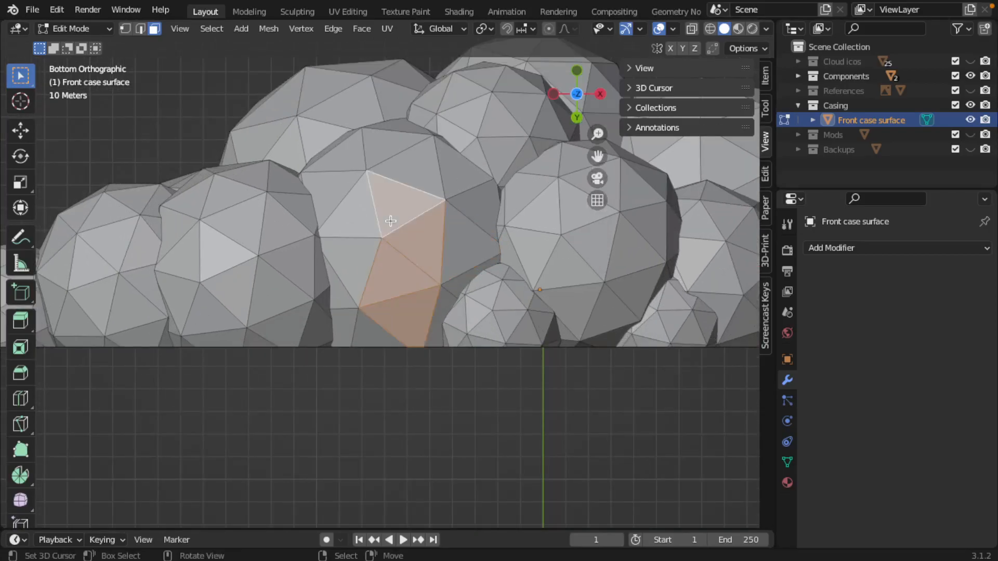
pyautogui.keyDown('shift'); pyautogui.click(398, 172); pyautogui.keyUp('shift')
pyautogui.scroll(-3, 398, 242)
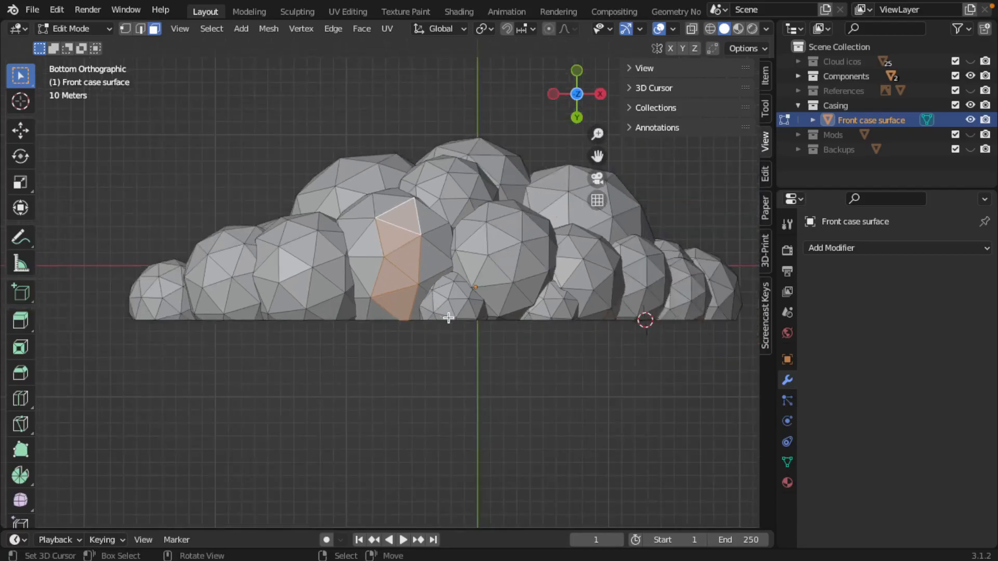
# - Add a similar strip of five faces on the neighbouring large lobe toward -X to the selection
pyautogui.keyDown('shift'); pyautogui.click(333, 309); pyautogui.keyUp('shift')
pyautogui.keyDown('shift'); pyautogui.click(319, 289); pyautogui.keyUp('shift')
pyautogui.keyDown('shift'); pyautogui.click(297, 267); pyautogui.keyUp('shift')
pyautogui.keyDown('shift'); pyautogui.click(309, 240); pyautogui.keyUp('shift')
pyautogui.keyDown('shift'); pyautogui.click(300, 230); pyautogui.keyUp('shift')
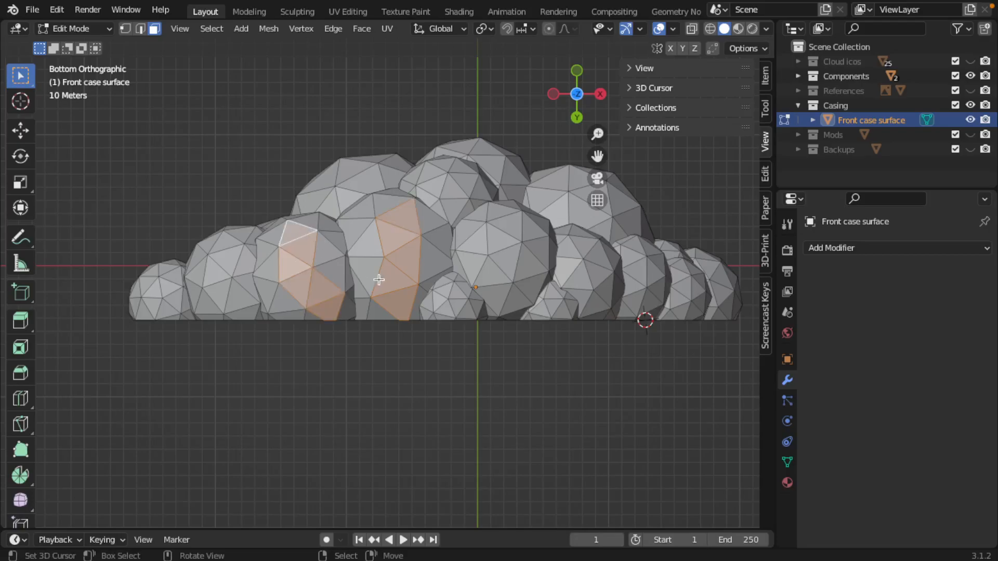
# - Add a strip of faces running up from the base on the large lobe crossed by the Y axis to the selection
pyautogui.keyDown('shift'); pyautogui.click(514, 304); pyautogui.keyUp('shift')
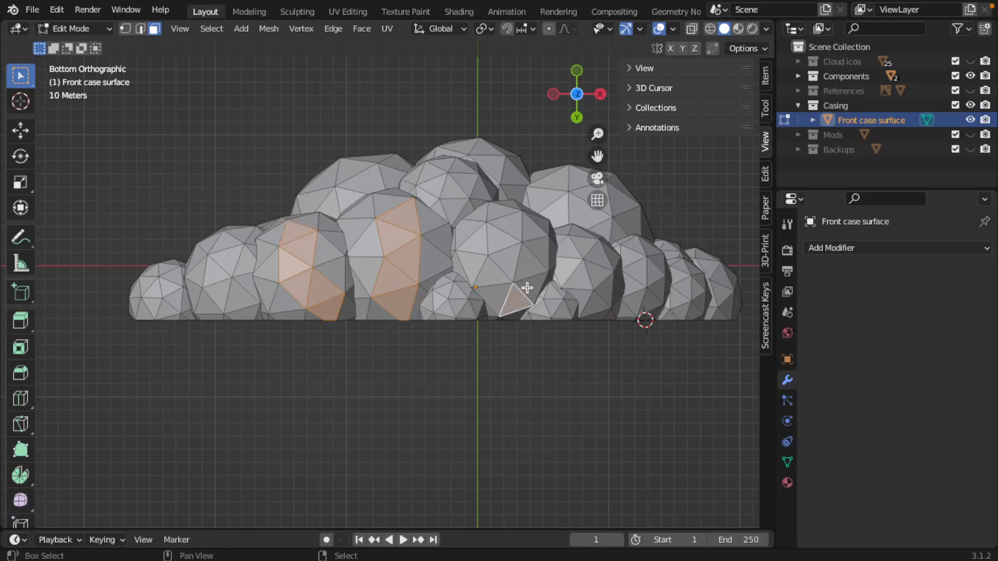
pyautogui.keyDown('shift'); pyautogui.click(522, 270); pyautogui.keyUp('shift')
pyautogui.keyDown('shift'); pyautogui.click(507, 235); pyautogui.keyUp('shift')
pyautogui.keyDown('shift'); pyautogui.click(509, 223); pyautogui.keyUp('shift')
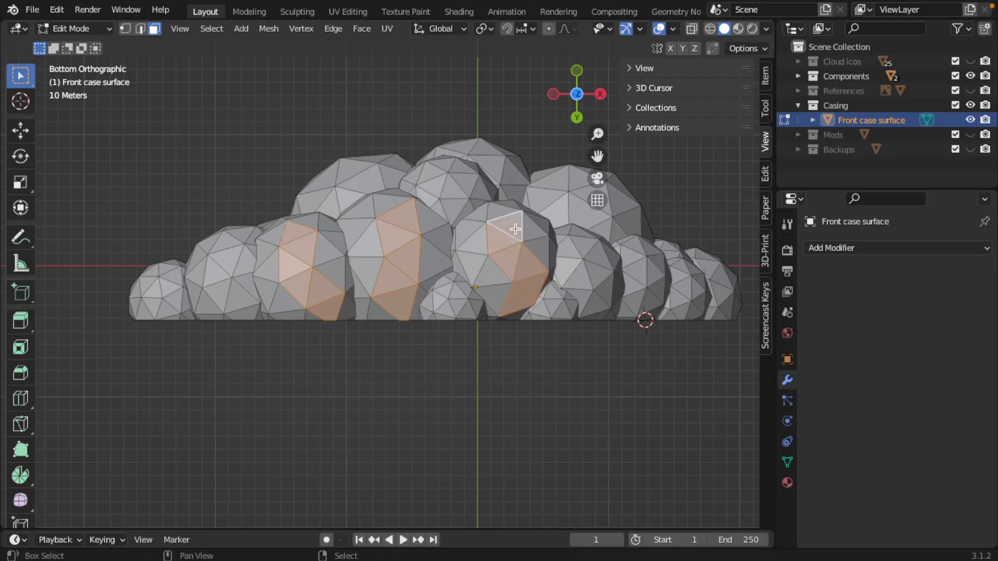
# - Extend the selection with faces on the next lobe toward +X and on the small lobe between the two central large lobes
pyautogui.keyDown('shift'); pyautogui.click(595, 301); pyautogui.keyUp('shift')
pyautogui.keyDown('shift'); pyautogui.click(598, 258); pyautogui.keyUp('shift')
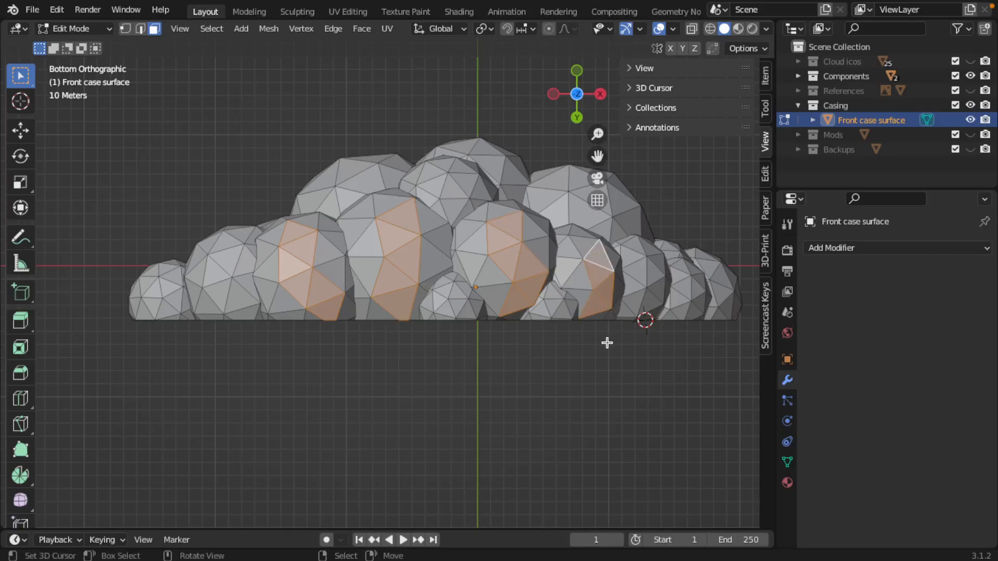
pyautogui.keyDown('shift'); pyautogui.click(456, 297); pyautogui.keyUp('shift')
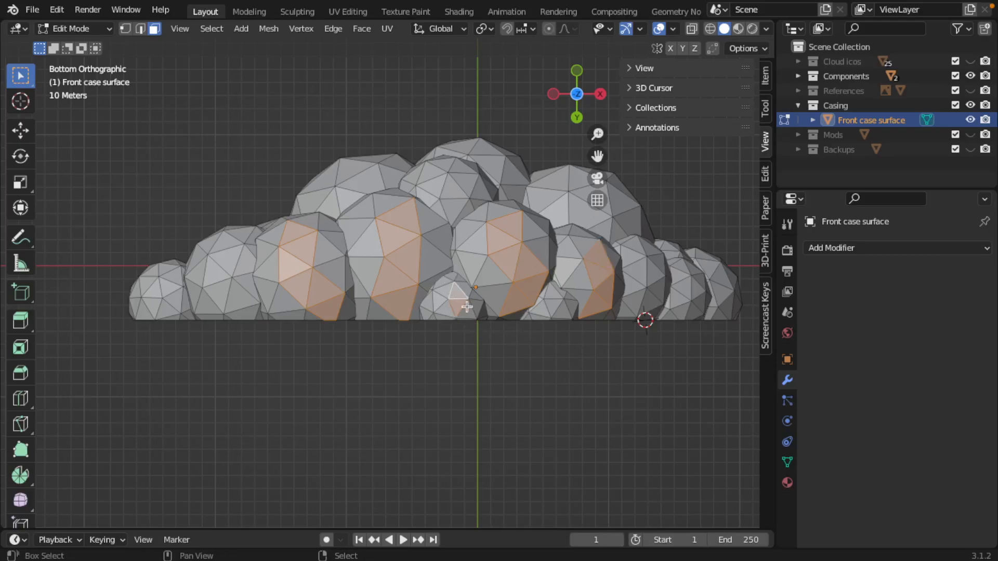
pyautogui.keyDown('shift'); pyautogui.click(444, 290); pyautogui.keyUp('shift')
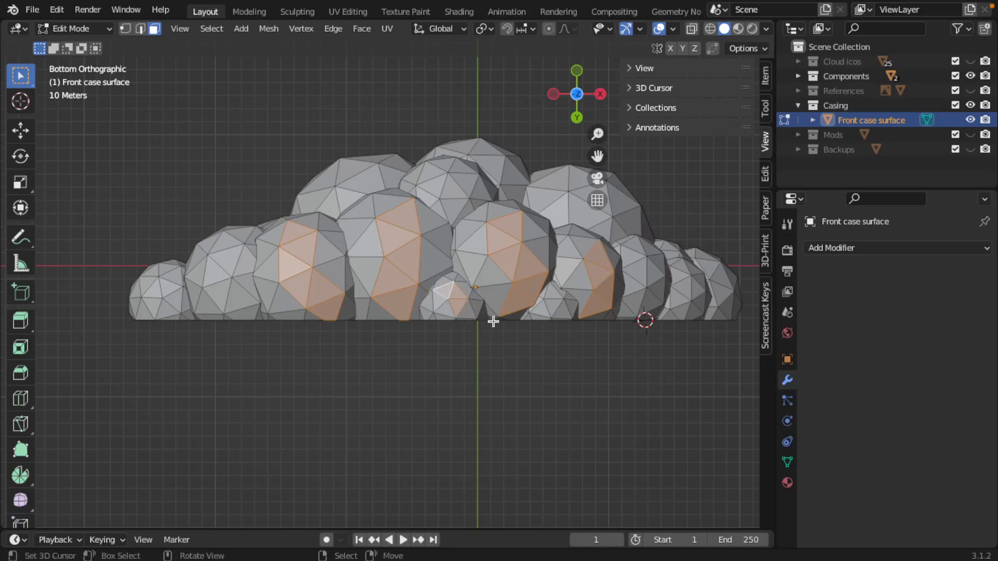
# - Add a strip of faces on the second-to-last lobe at the -X end of the cloud to the selection
pyautogui.keyDown('shift'); pyautogui.click(238, 311); pyautogui.keyUp('shift')
pyautogui.keyDown('shift'); pyautogui.click(229, 296); pyautogui.keyUp('shift')
pyautogui.keyDown('shift'); pyautogui.click(219, 285); pyautogui.keyUp('shift')
pyautogui.keyDown('shift'); pyautogui.click(226, 265); pyautogui.keyUp('shift')
pyautogui.keyDown('shift'); pyautogui.click(228, 261); pyautogui.keyUp('shift')
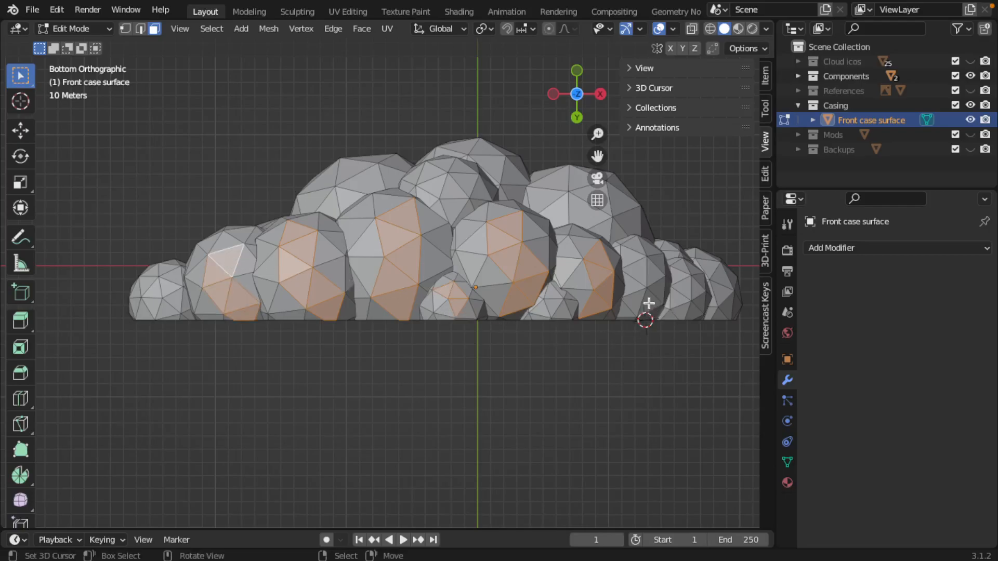
# - Add faces on the small pointed lobe on the +X side of the Y axis to the selection
pyautogui.scroll(3, 582, 301)
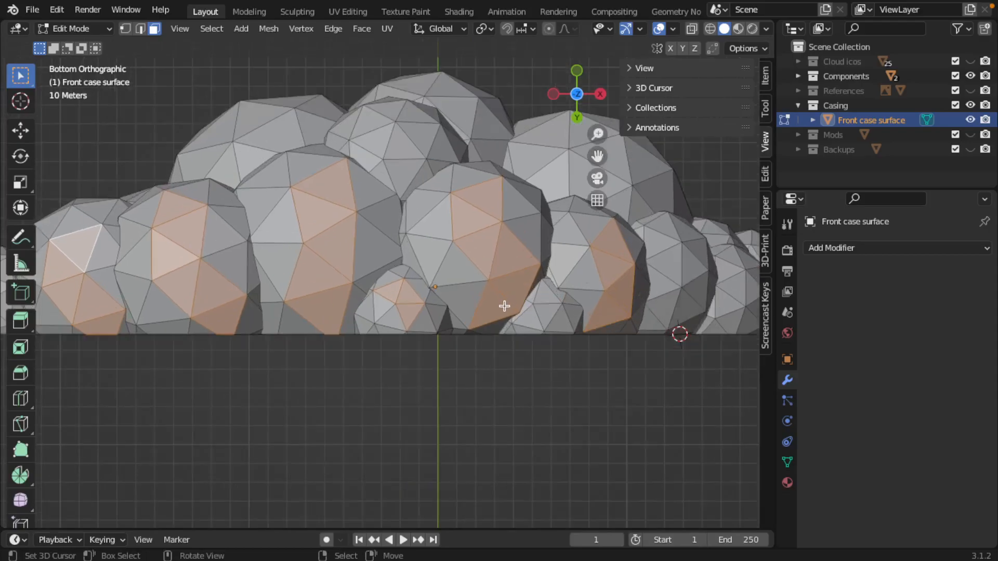
pyautogui.keyDown('shift'); pyautogui.click(548, 317); pyautogui.keyUp('shift')
pyautogui.keyDown('shift'); pyautogui.click(544, 294); pyautogui.keyUp('shift')
pyautogui.keyDown('shift'); pyautogui.moveTo(601, 319); pyautogui.dragTo(507, 290, button='middle'); pyautogui.keyUp('shift')
pyautogui.keyDown('shift'); pyautogui.click(464, 296); pyautogui.keyUp('shift')
pyautogui.keyDown('shift'); pyautogui.click(482, 325); pyautogui.keyUp('shift')
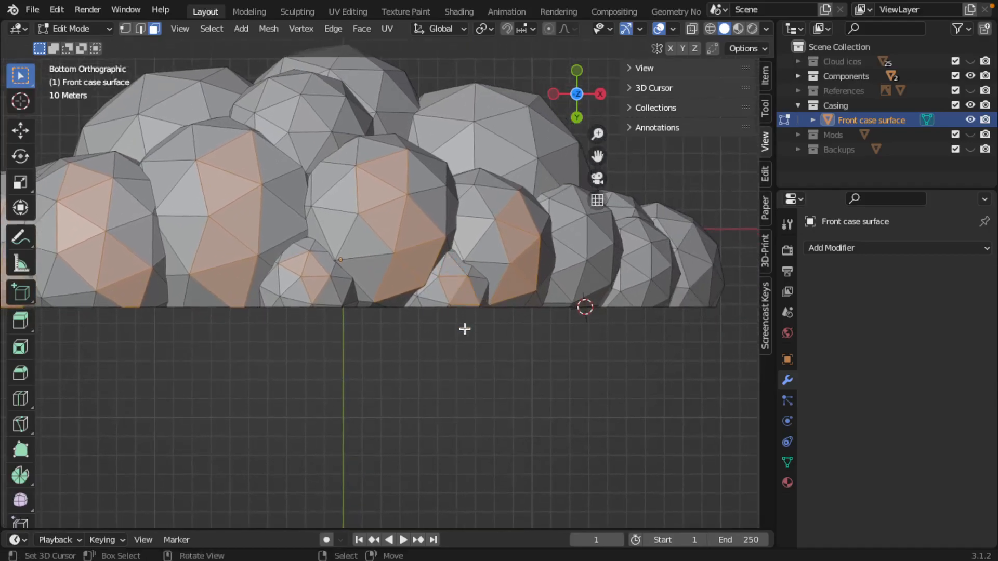
# - Add a strip of faces running up from the base on the third-to-last lobe toward the +X end to the selection
pyautogui.scroll(-3, 471, 293)
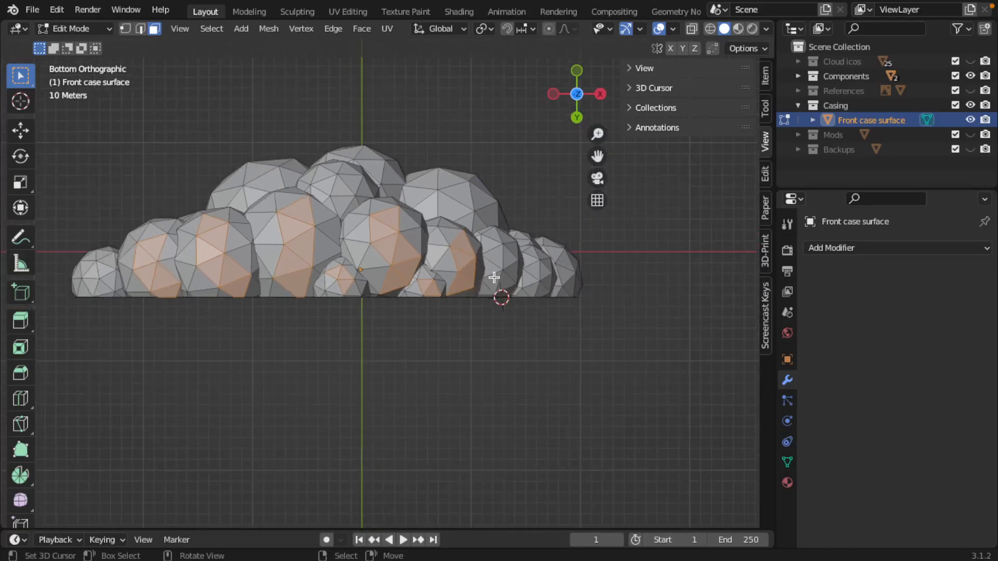
pyautogui.scroll(2, 495, 278)
pyautogui.keyDown('shift'); pyautogui.moveTo(526, 282); pyautogui.dragTo(475, 297, button='middle'); pyautogui.keyUp('shift')
pyautogui.keyDown('shift'); pyautogui.click(473, 302); pyautogui.keyUp('shift')
pyautogui.keyDown('shift'); pyautogui.click(482, 273); pyautogui.keyUp('shift')
pyautogui.keyDown('shift'); pyautogui.click(476, 263); pyautogui.keyUp('shift')
pyautogui.keyDown('shift'); pyautogui.click(463, 258); pyautogui.keyUp('shift')
pyautogui.keyDown('shift'); pyautogui.click(469, 256); pyautogui.keyUp('shift')
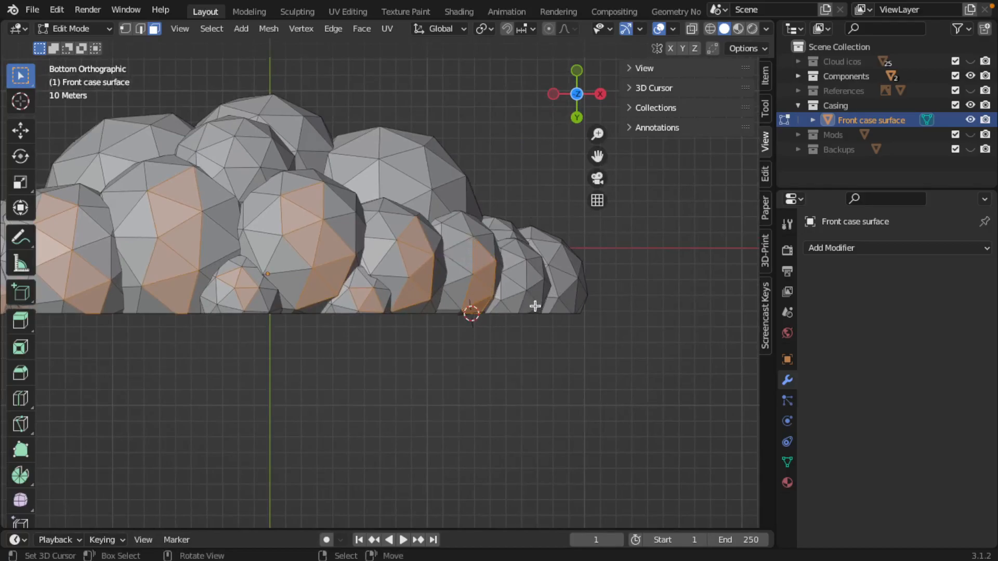
# - Add the remaining faces near the base rim of the small lobe between the two central large lobes to the selection
pyautogui.scroll(-2, 450, 291)
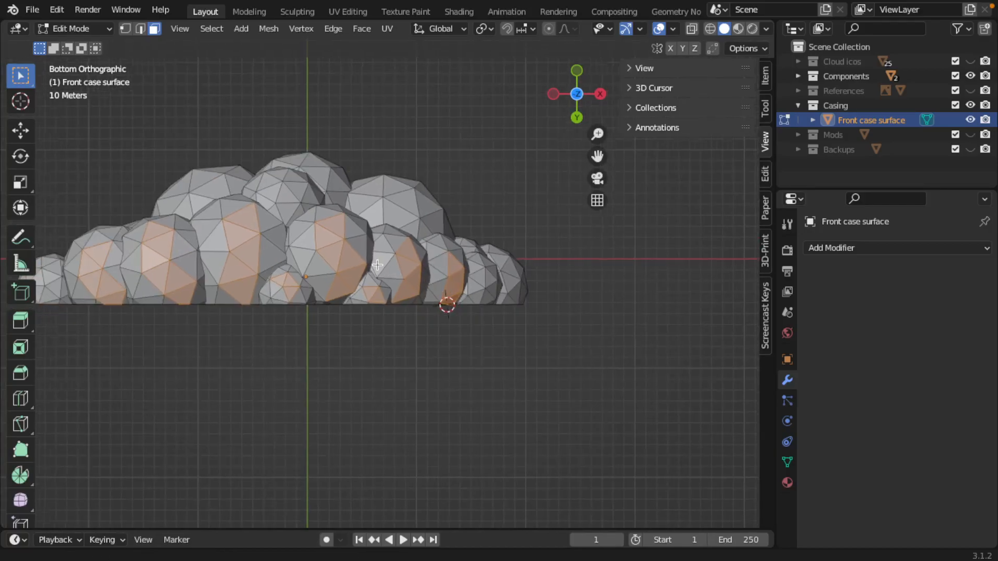
pyautogui.keyDown('shift'); pyautogui.moveTo(392, 272); pyautogui.dragTo(430, 297, button='middle'); pyautogui.keyUp('shift')
pyautogui.scroll(-1, 446, 294)
pyautogui.scroll(-1, 404, 342)
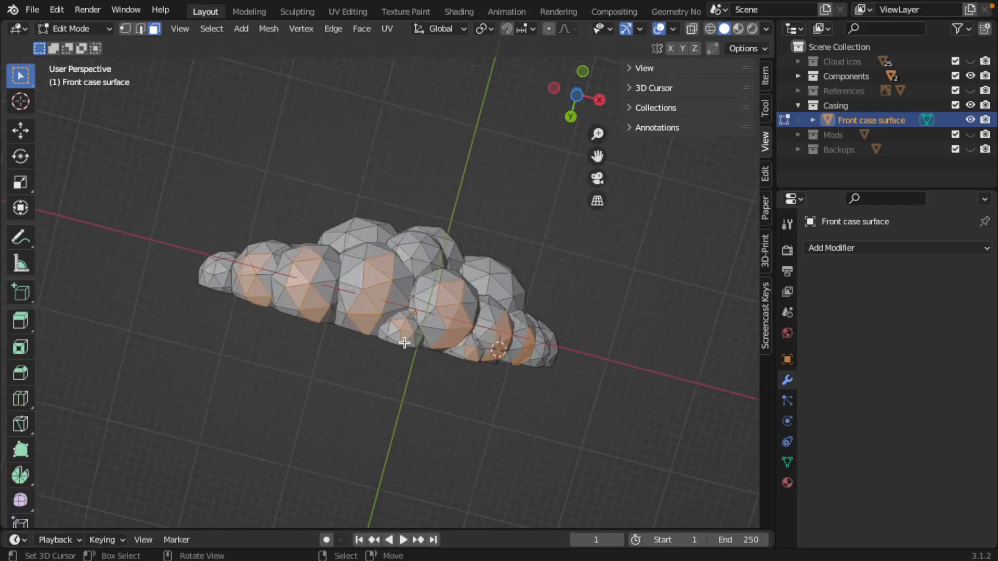
pyautogui.scroll(5, 403, 342)
pyautogui.keyDown('shift'); pyautogui.moveTo(403, 341); pyautogui.dragTo(390, 262, button='middle'); pyautogui.keyUp('shift')
pyautogui.keyDown('shift'); pyautogui.click(423, 240); pyautogui.keyUp('shift')
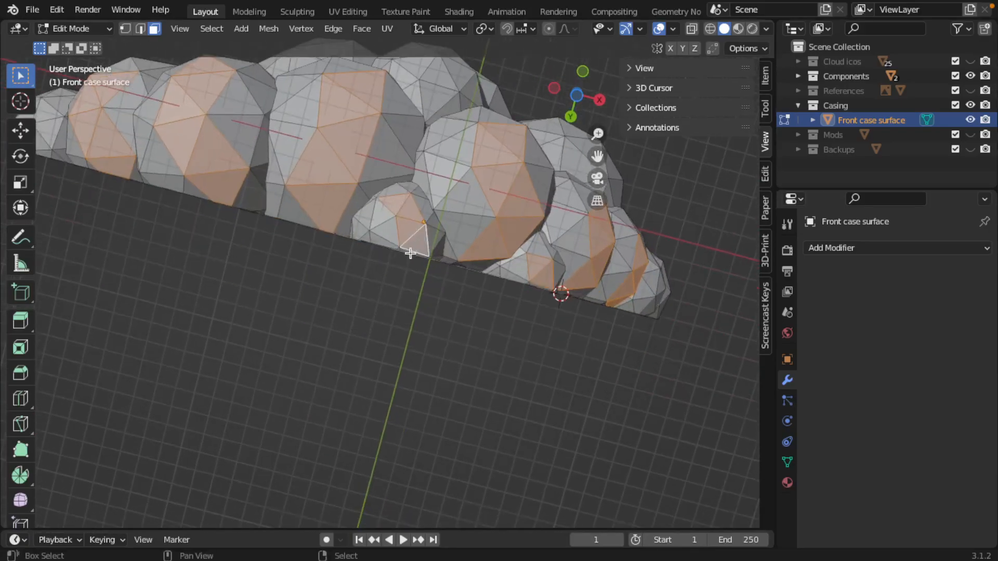
pyautogui.scroll(-3, 410, 252)
pyautogui.scroll(6, 408, 258)
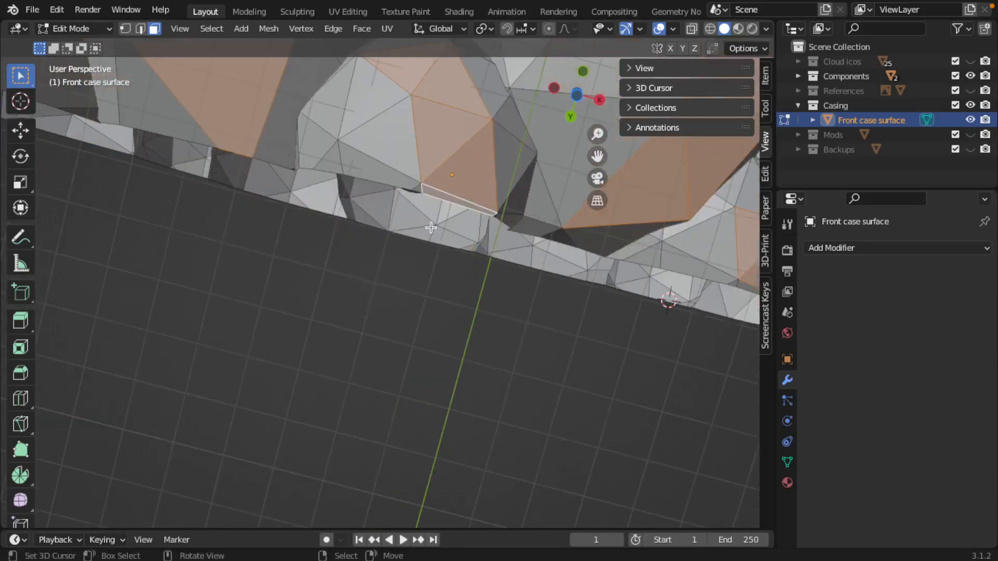
# - Add the rim face below the selected strip on the lobe just +X of the small pointed lobe to the selection
pyautogui.scroll(-6, 431, 228)
pyautogui.scroll(-2, 394, 258)
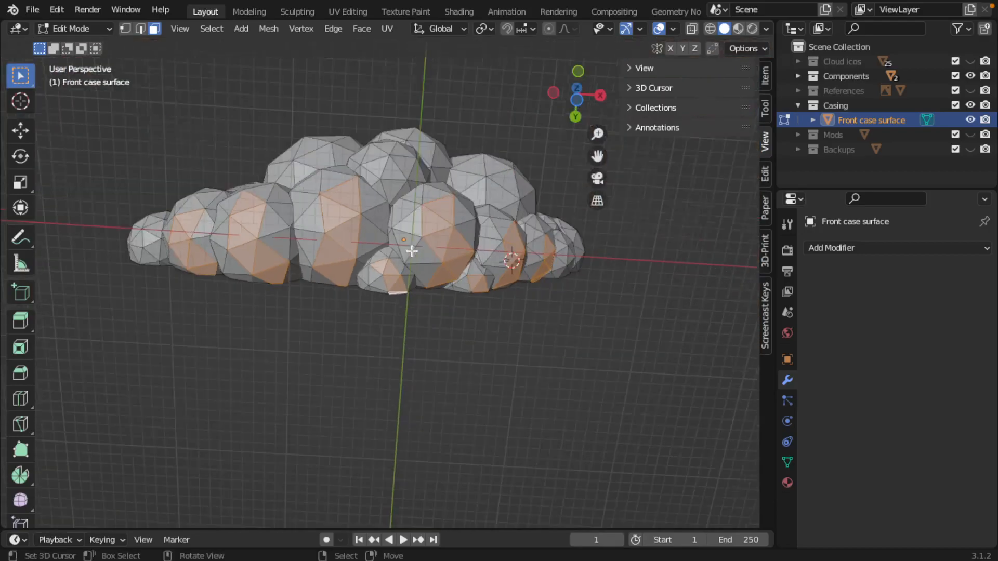
pyautogui.moveTo(278, 266); pyautogui.dragTo(281, 240, button='middle')
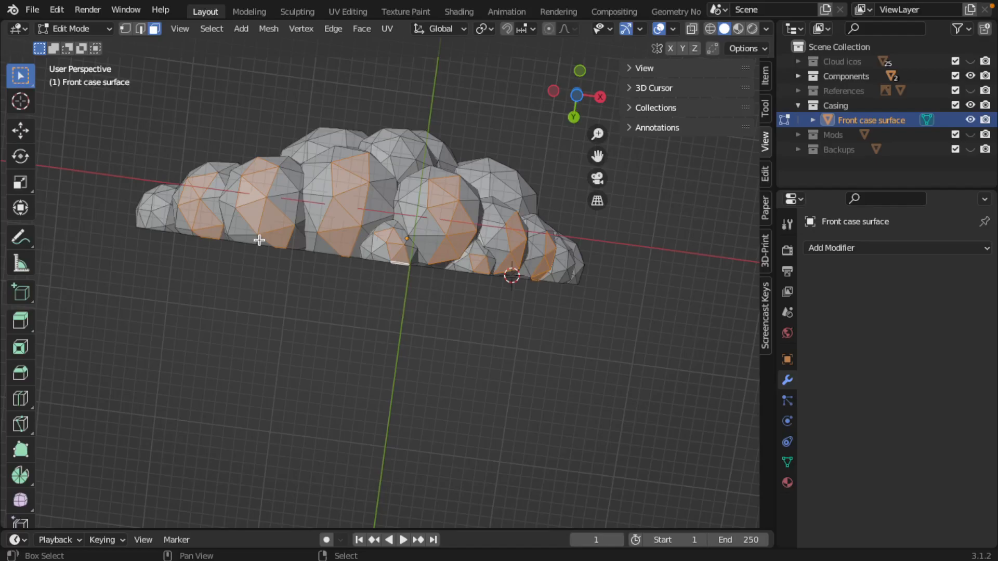
pyautogui.moveTo(283, 245); pyautogui.dragTo(492, 265, button='middle')
pyautogui.scroll(5, 397, 230)
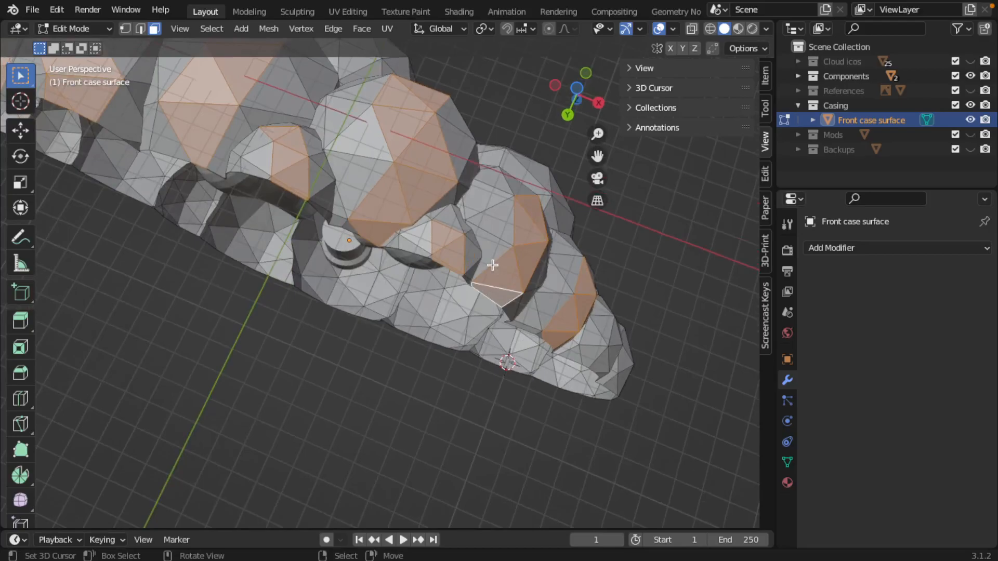
# - Examine the selected face strips from the front, in both solid and wireframe shading
pyautogui.moveTo(253, 232); pyautogui.dragTo(394, 406, button='middle')
pyautogui.scroll(-5, 270, 238)
pyautogui.press('KP_1')
pyautogui.scroll(-2, 402, 367)
pyautogui.scroll(5, 379, 357)
pyautogui.moveTo(434, 379); pyautogui.dragTo(379, 327, button='middle')
pyautogui.press('KP_1')
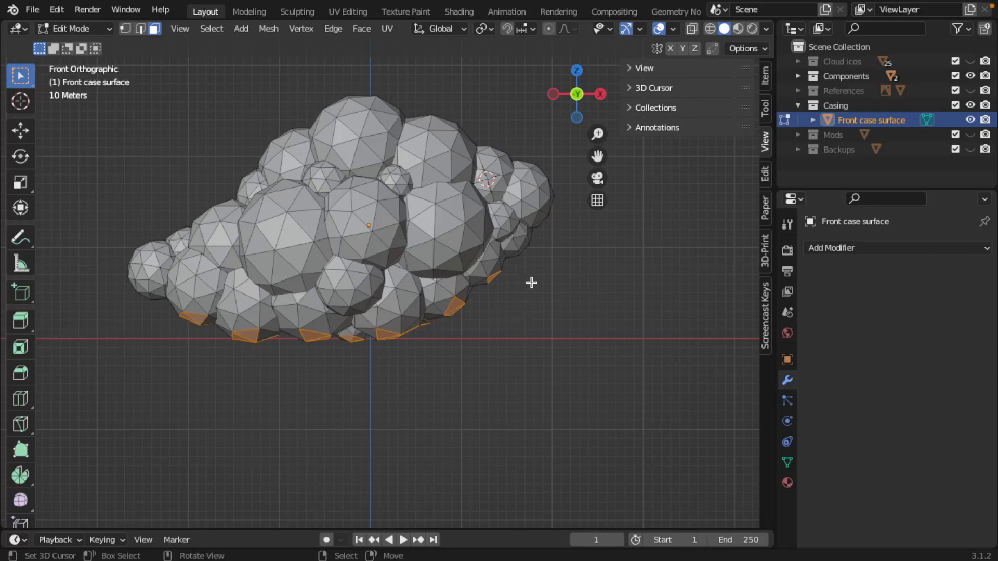
pyautogui.hotkey('shift', 'z')
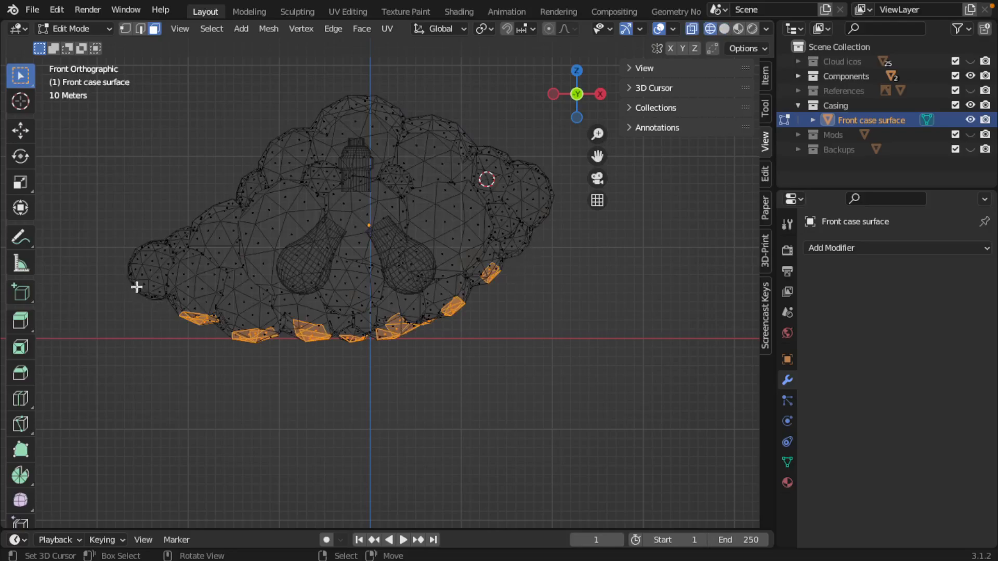
pyautogui.hotkey('shift', 'z')
# - Add a strip of underside faces on the second-to-last lobe toward the +X end to the selection
pyautogui.moveTo(178, 307)
pyautogui.mouseDown(button='middle')
pyautogui.moveTo(421, 294)
pyautogui.moveTo(345, 223)
pyautogui.mouseUp(button='middle')
pyautogui.scroll(-2, 411, 258)
pyautogui.scroll(6, 412, 258)
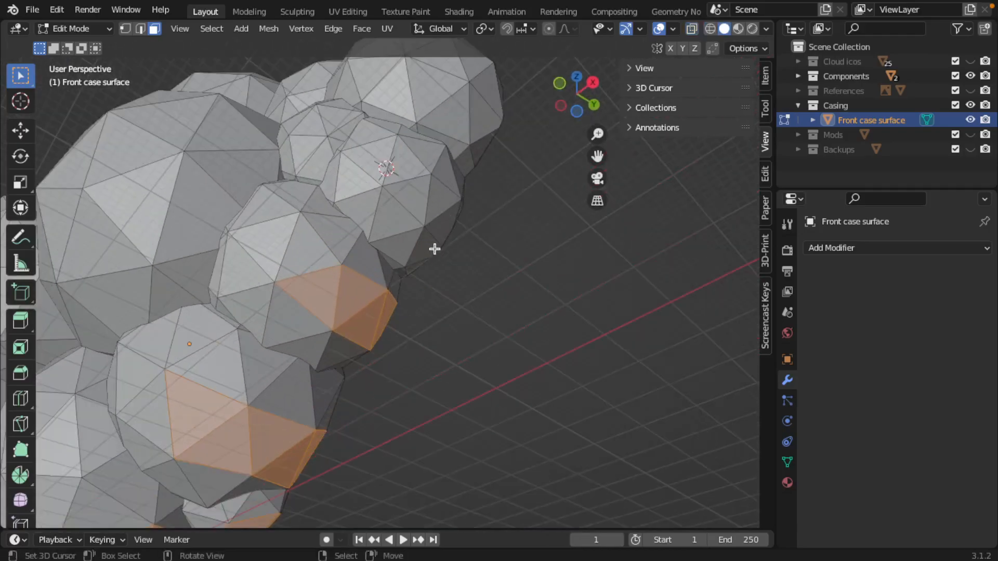
pyautogui.keyDown('shift'); pyautogui.click(458, 212); pyautogui.keyUp('shift')
pyautogui.keyDown('shift'); pyautogui.click(440, 202); pyautogui.keyUp('shift')
pyautogui.keyDown('shift'); pyautogui.click(414, 207); pyautogui.keyUp('shift')
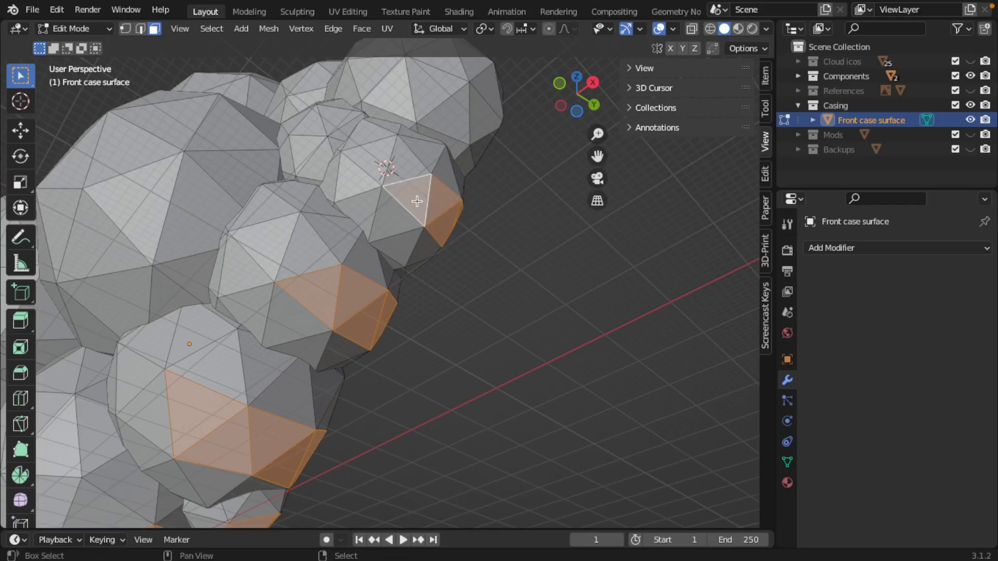
pyautogui.keyDown('shift'); pyautogui.click(416, 201); pyautogui.keyUp('shift')
# - Add the underside faces of the lobe at the -X end of the cloud to the selection
pyautogui.moveTo(416, 200); pyautogui.dragTo(311, 296, button='middle')
pyautogui.keyDown('shift'); pyautogui.click(304, 291); pyautogui.keyUp('shift')
pyautogui.keyDown('shift'); pyautogui.rightClick(322, 315); pyautogui.keyUp('shift')
pyautogui.keyDown('shift'); pyautogui.rightClick(323, 306); pyautogui.keyUp('shift')
pyautogui.keyDown('shift'); pyautogui.rightClick(332, 302); pyautogui.keyUp('shift')
pyautogui.keyDown('shift'); pyautogui.rightClick(310, 293); pyautogui.keyUp('shift')
pyautogui.keyDown('shift'); pyautogui.rightClick(313, 286); pyautogui.keyUp('shift')
pyautogui.keyDown('shift'); pyautogui.rightClick(324, 277); pyautogui.keyUp('shift')
pyautogui.moveTo(356, 292); pyautogui.dragTo(300, 309, button='middle')
pyautogui.scroll(-3, 301, 312)
pyautogui.scroll(5, 301, 316)
pyautogui.scroll(-4, 311, 324)
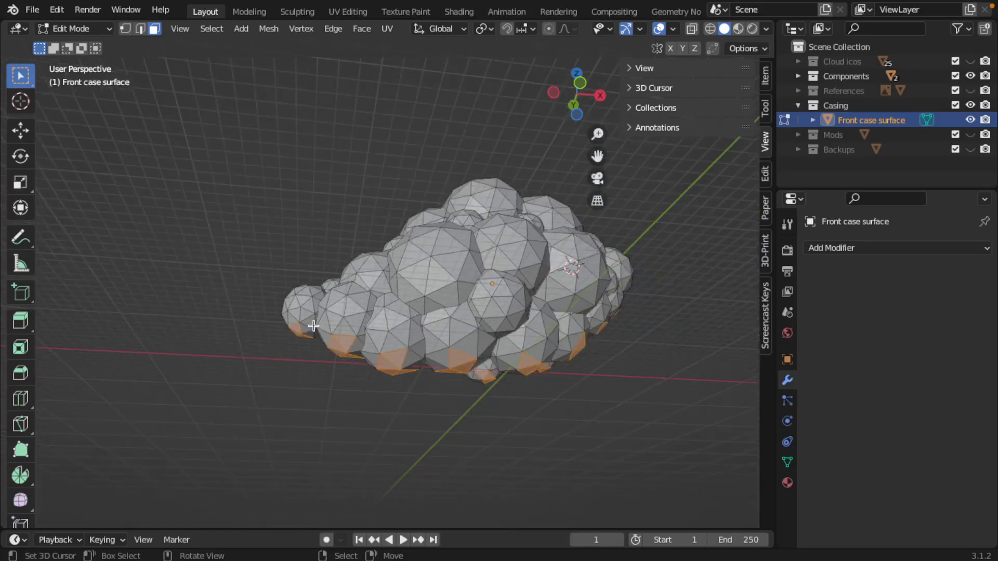
# - Return to Object Mode and duplicate the Front case surface in place
pyautogui.scroll(-3, 314, 326)
pyautogui.moveTo(313, 326); pyautogui.dragTo(367, 293, button='middle')
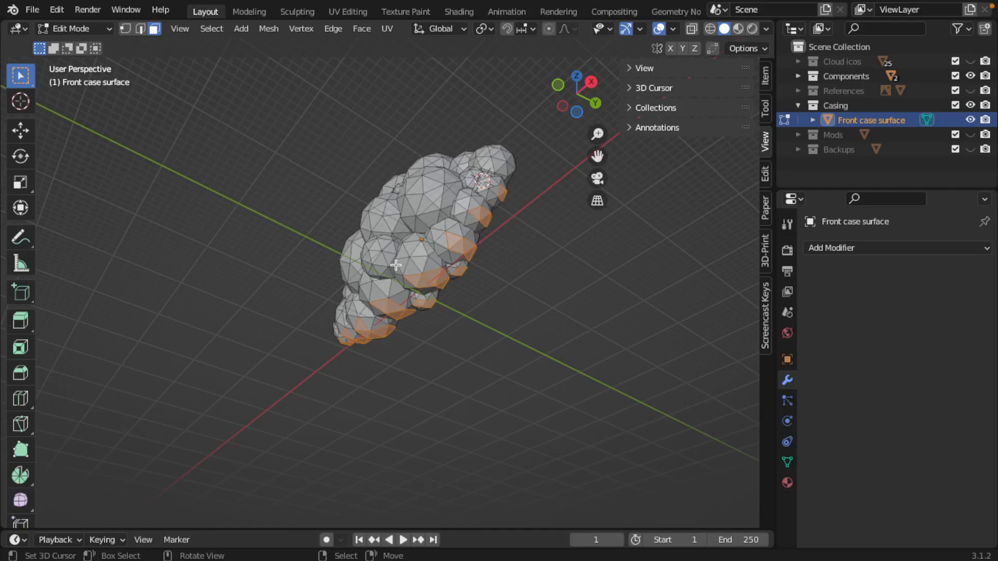
pyautogui.press('Tab')
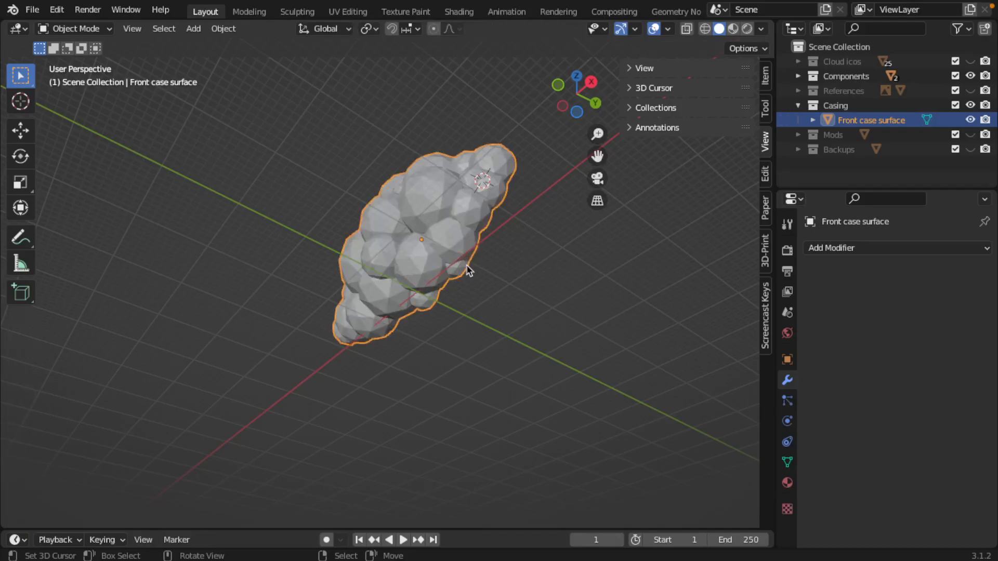
pyautogui.hotkey('shift', 'd')
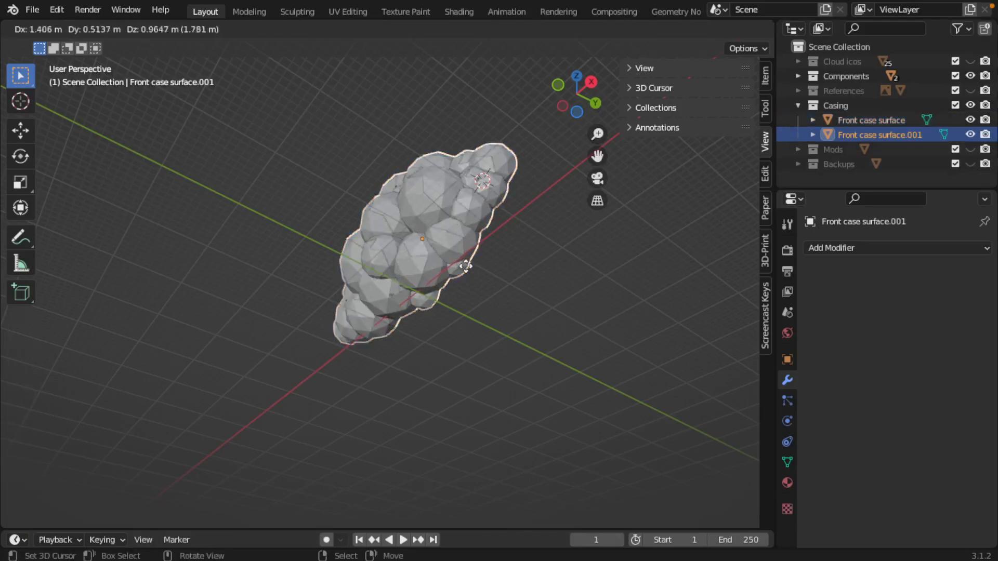
pyautogui.press('Escape')
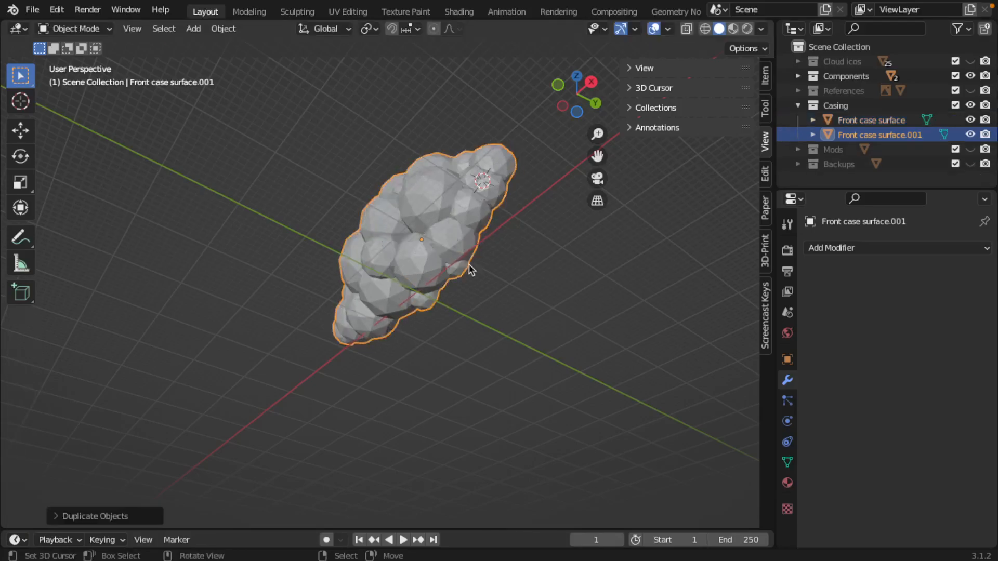
# - Rename the duplicate "Front case surface no holes" and move it into the Backups collection
pyautogui.doubleClick(920, 134)
pyautogui.click(926, 135)
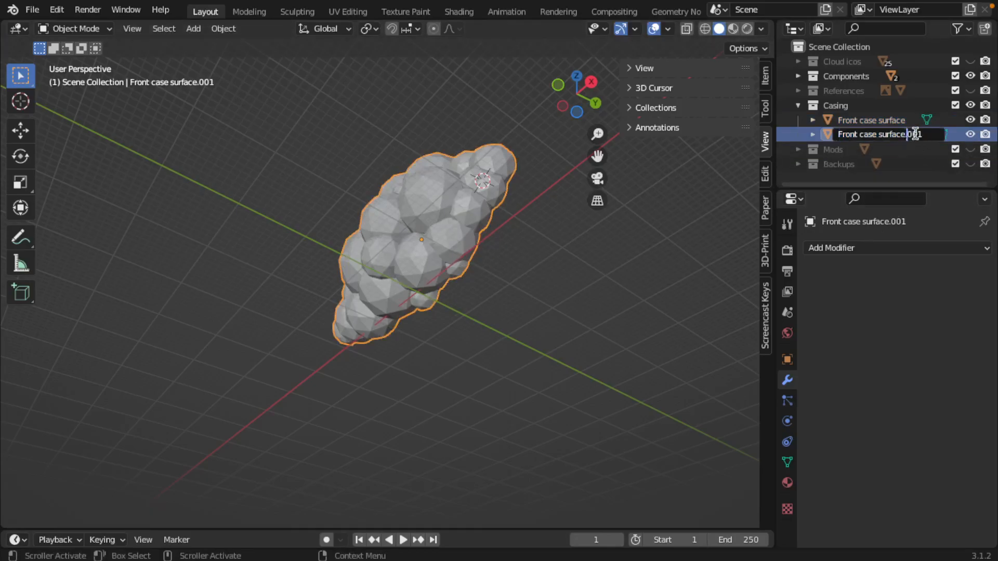
pyautogui.moveTo(928, 134); pyautogui.dragTo(905, 135)
pyautogui.write('no holes')
pyautogui.press('Return')
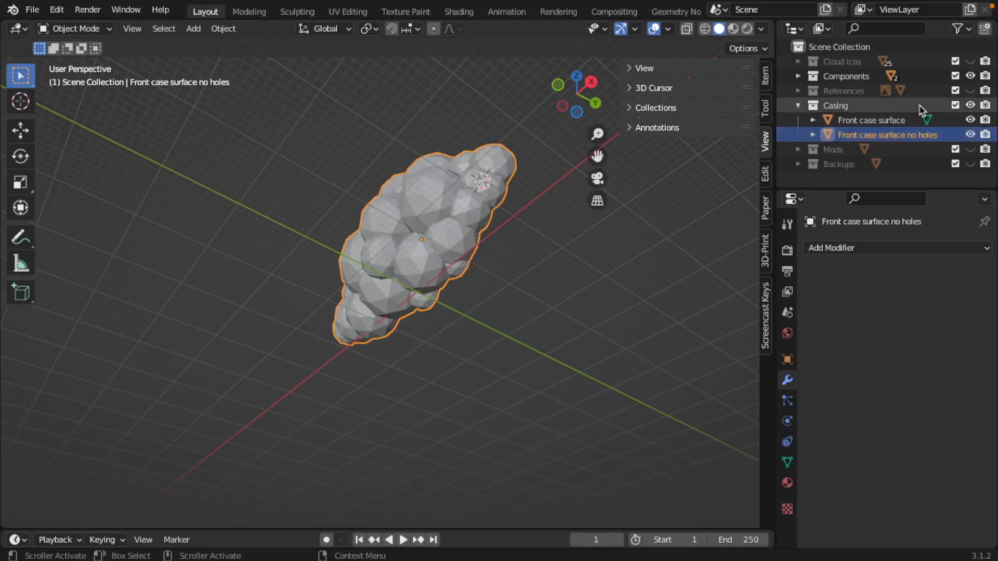
pyautogui.moveTo(886, 134); pyautogui.dragTo(850, 168)
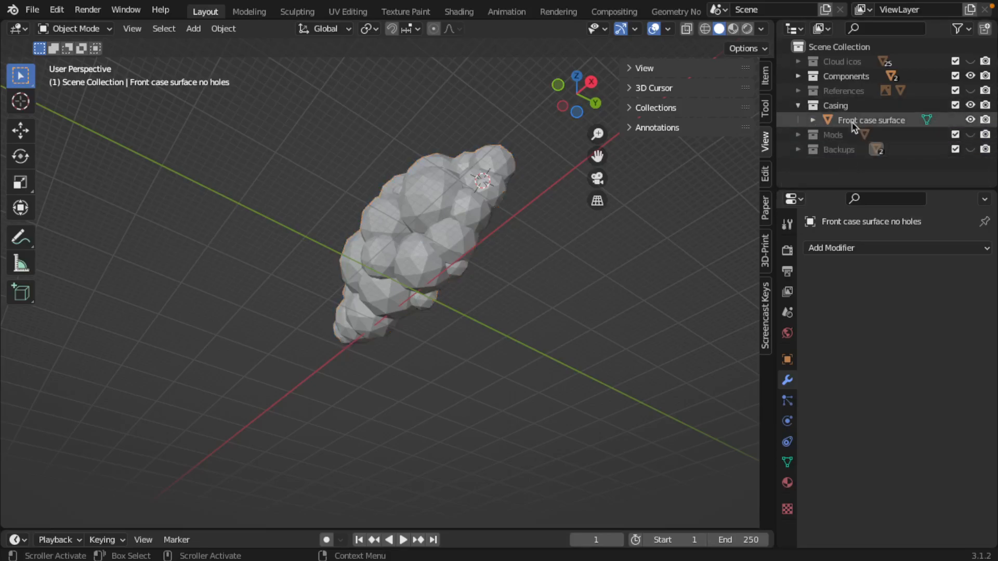
# - Delete the selected underside faces from the original Front case surface and return to Object Mode
pyautogui.click(856, 121)
pyautogui.press('Tab')
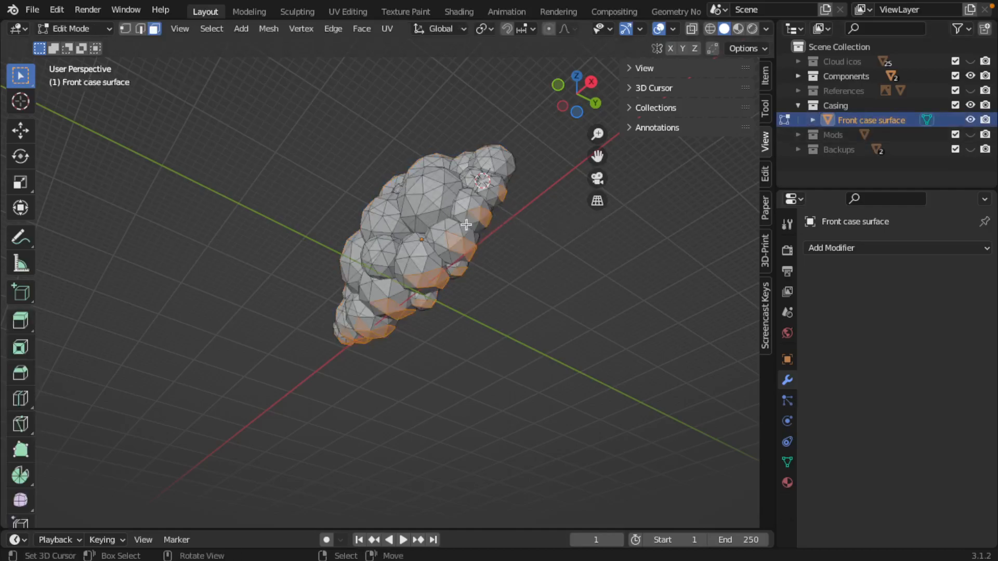
pyautogui.press('x')
pyautogui.click(464, 252)
pyautogui.moveTo(474, 265); pyautogui.dragTo(369, 329, button='middle')
pyautogui.press('Tab')
pyautogui.moveTo(428, 296); pyautogui.dragTo(375, 310, button='middle')
pyautogui.scroll(-3, 373, 309)
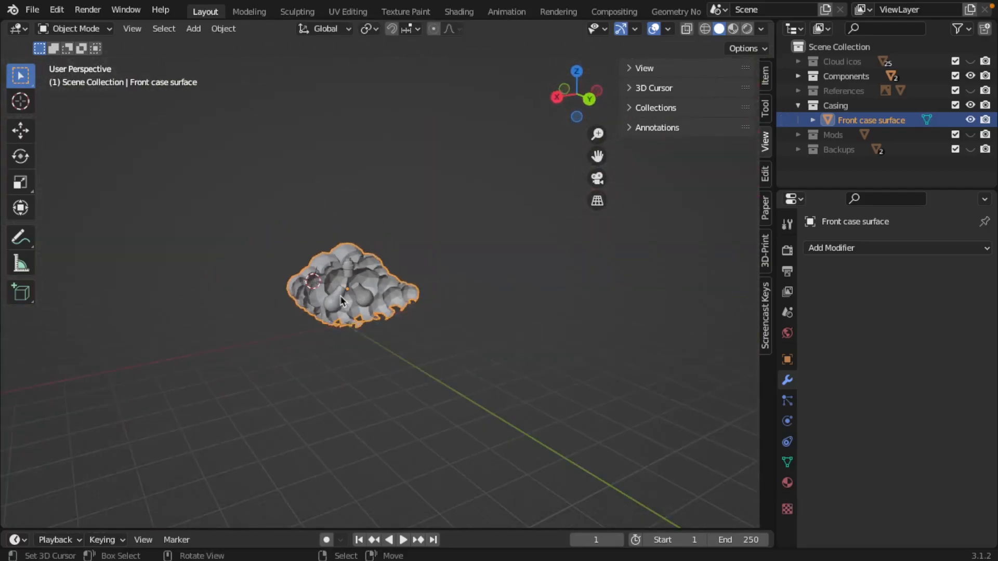
# - Add a Solidify modifier to the Front case surface with a thickness of 3.62 m
pyautogui.scroll(5, 341, 296)
pyautogui.click(938, 251)
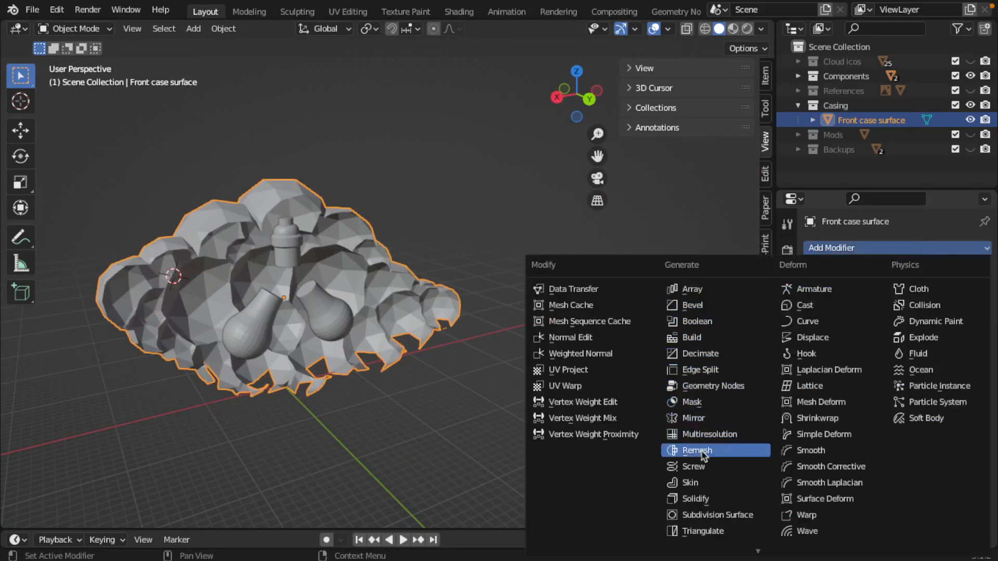
pyautogui.click(705, 497)
pyautogui.moveTo(938, 312); pyautogui.dragTo(995, 312)
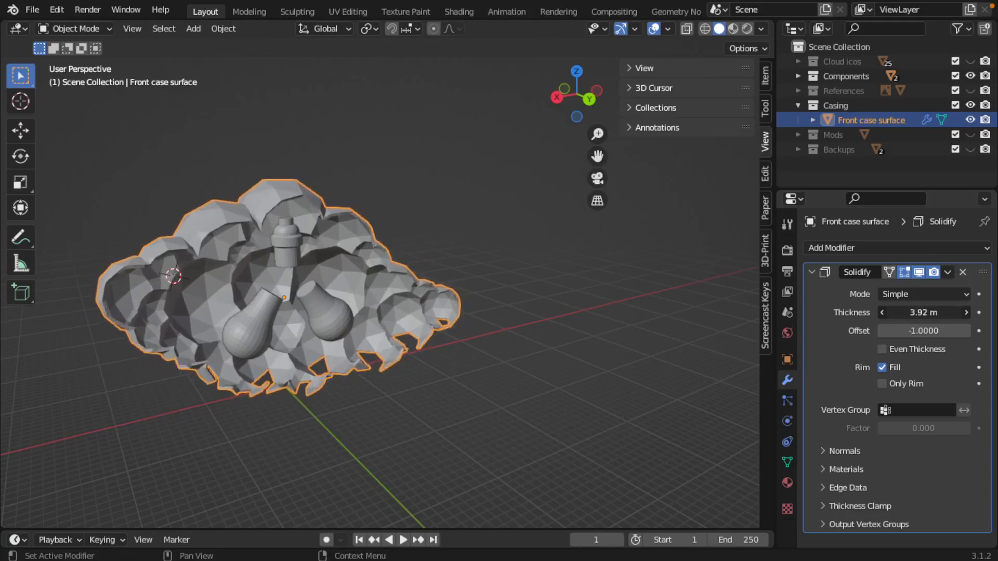
# - Examine the thickened wall along the upper rim, around the underside openings and across the case's inner surface
pyautogui.moveTo(388, 264); pyautogui.dragTo(428, 279, button='middle')
pyautogui.scroll(8, 429, 279)
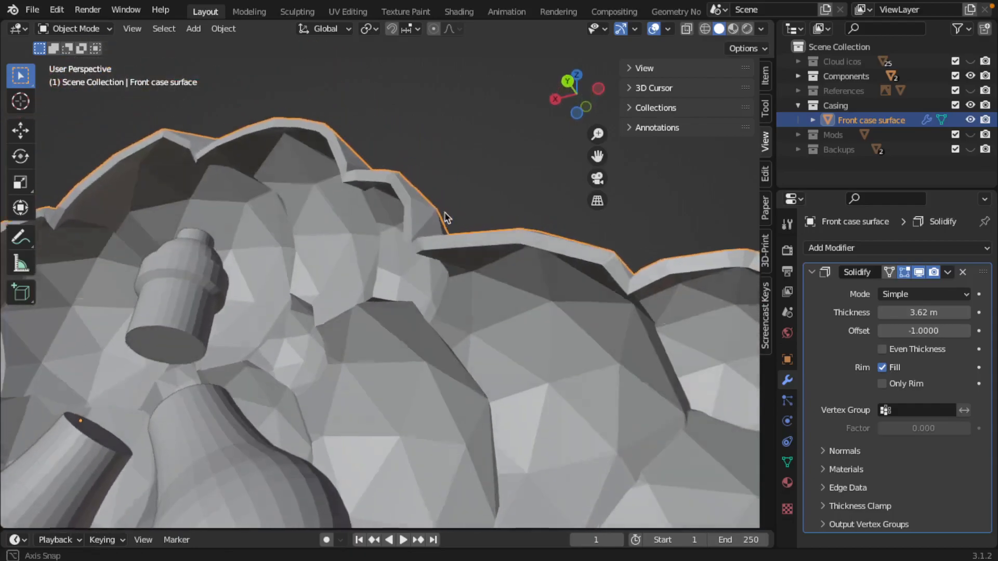
pyautogui.moveTo(441, 217); pyautogui.dragTo(298, 414, button='middle')
pyautogui.keyDown('shift'); pyautogui.moveTo(258, 252); pyautogui.dragTo(258, 307, button='middle'); pyautogui.keyUp('shift')
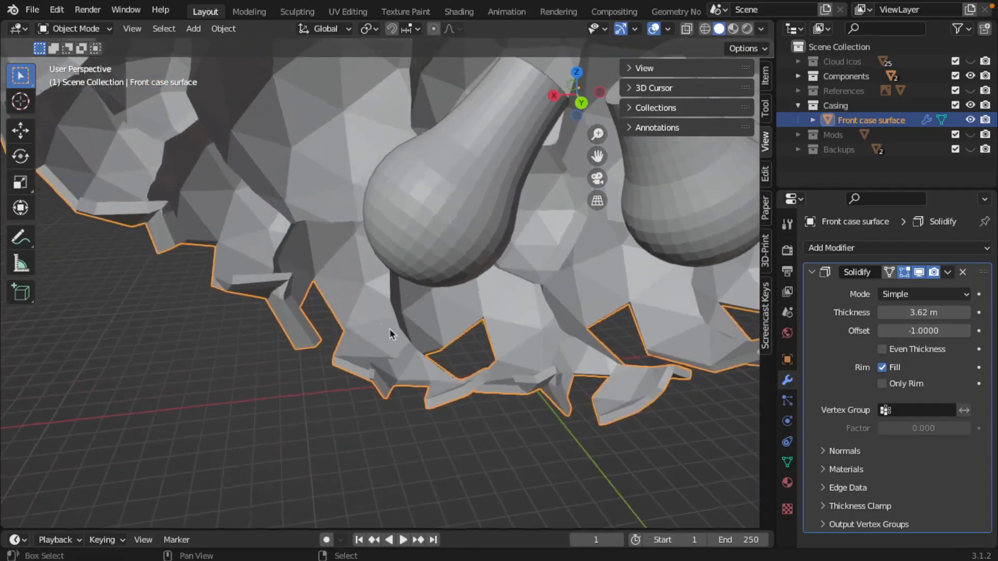
pyautogui.keyDown('shift'); pyautogui.moveTo(530, 358); pyautogui.dragTo(437, 324, button='middle'); pyautogui.keyUp('shift')
pyautogui.keyDown('shift'); pyautogui.moveTo(525, 335); pyautogui.dragTo(368, 296, button='middle'); pyautogui.keyUp('shift')
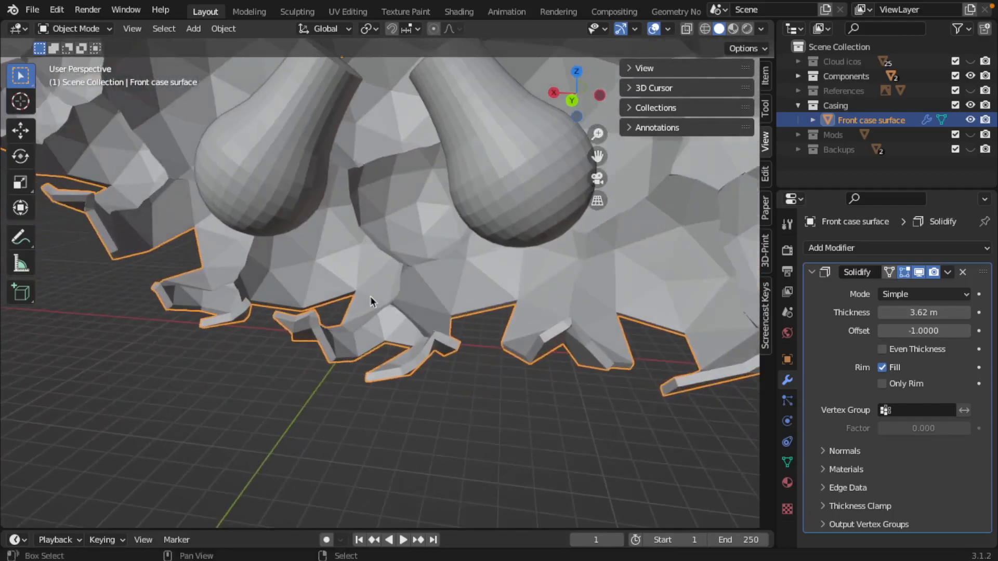
pyautogui.keyDown('shift'); pyautogui.moveTo(405, 325); pyautogui.dragTo(349, 326, button='middle'); pyautogui.keyUp('shift')
pyautogui.keyDown('shift'); pyautogui.moveTo(496, 331); pyautogui.dragTo(380, 374, button='middle'); pyautogui.keyUp('shift')
pyautogui.scroll(6, 357, 371)
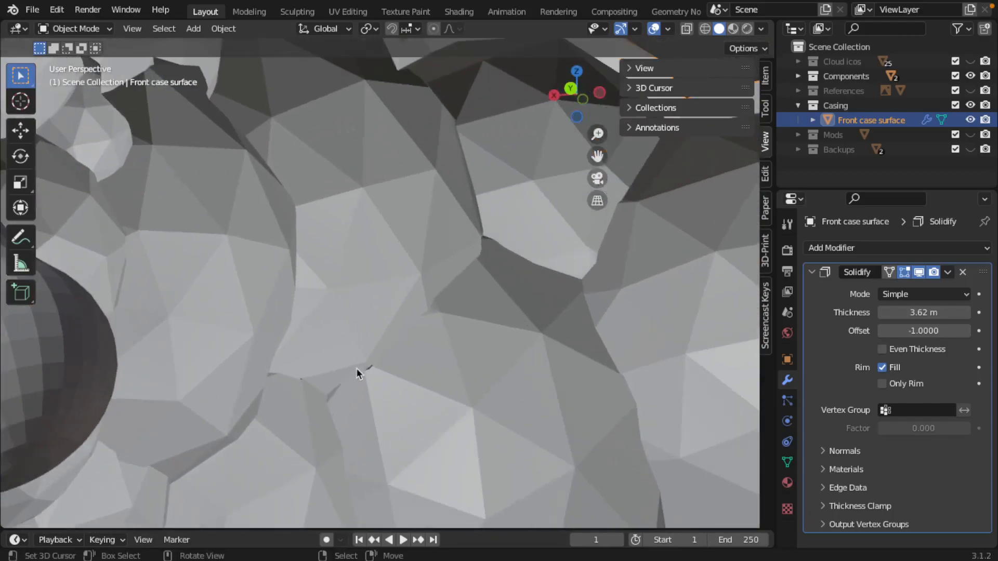
pyautogui.scroll(-6, 345, 405)
pyautogui.moveTo(345, 406); pyautogui.dragTo(386, 340, button='middle')
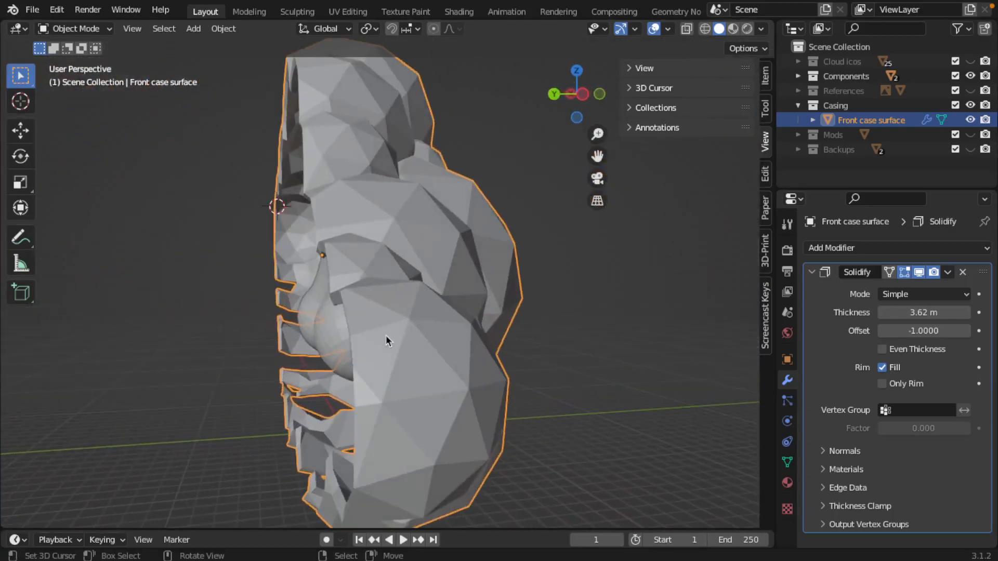
# - Inspect the case wall and its clearance to the components in a wireframe view from the right side
pyautogui.press('KP_3')
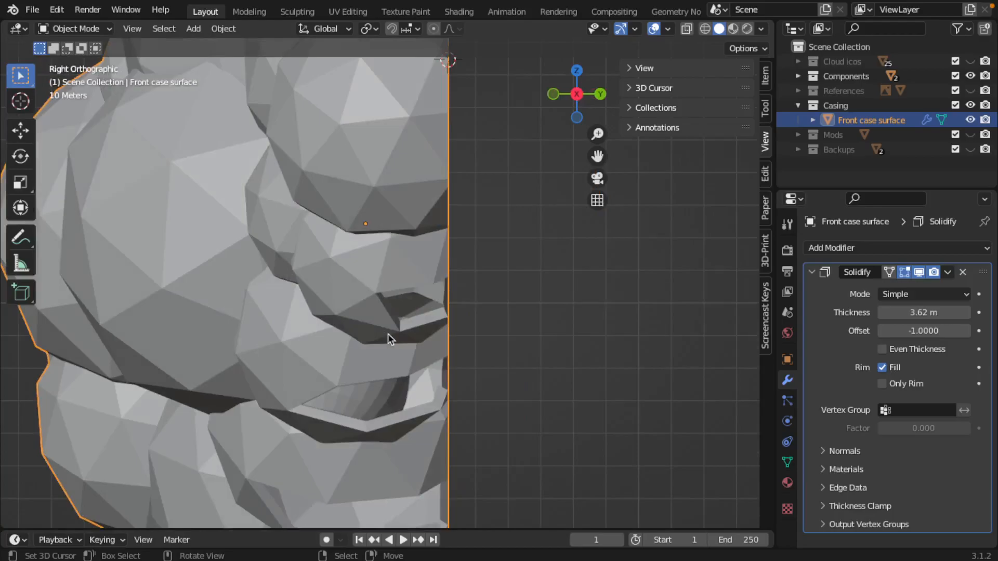
pyautogui.hotkey('shift', 'z')
pyautogui.keyDown('shift'); pyautogui.moveTo(287, 303); pyautogui.dragTo(512, 352, button='middle'); pyautogui.keyUp('shift')
pyautogui.keyDown('shift'); pyautogui.moveTo(277, 275); pyautogui.dragTo(301, 292, button='middle'); pyautogui.keyUp('shift')
pyautogui.keyDown('shift'); pyautogui.moveTo(418, 180); pyautogui.dragTo(366, 289, button='middle'); pyautogui.keyUp('shift')
pyautogui.keyDown('shift'); pyautogui.moveTo(527, 131); pyautogui.dragTo(466, 255, button='middle'); pyautogui.keyUp('shift')
pyautogui.scroll(-6, 451, 319)
pyautogui.scroll(3, 457, 260)
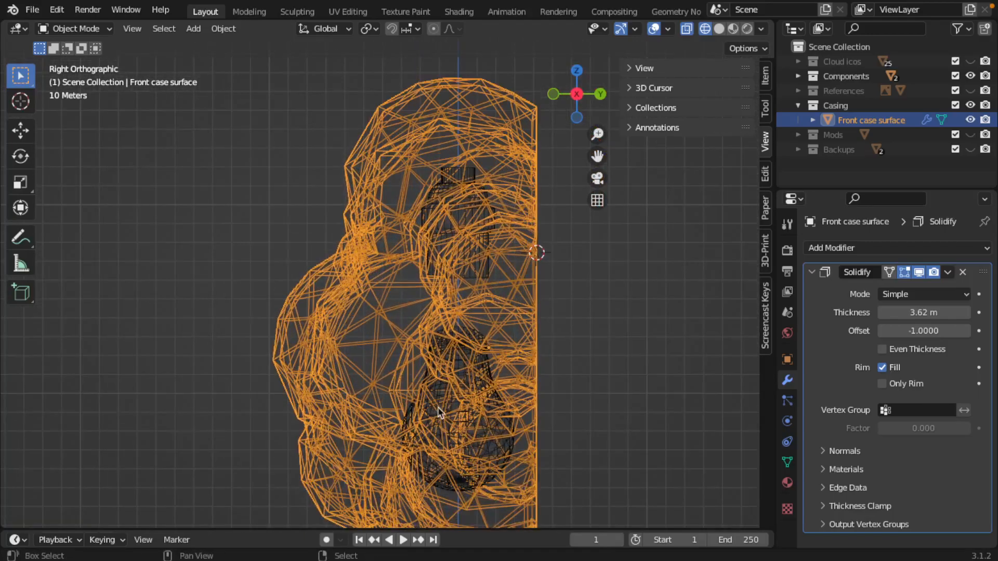
pyautogui.scroll(1, 438, 413)
pyautogui.hotkey('shift', 'z')
# - Review the solidified case and its underside openings from below, from the front and from the open back
pyautogui.moveTo(463, 389)
pyautogui.mouseDown(button='middle')
pyautogui.moveTo(485, 341)
pyautogui.moveTo(320, 347)
pyautogui.moveTo(323, 301)
pyautogui.moveTo(406, 322)
pyautogui.moveTo(312, 305)
pyautogui.mouseUp(button='middle')
pyautogui.scroll(5, 373, 336)
pyautogui.moveTo(384, 296); pyautogui.dragTo(585, 336, button='middle')
pyautogui.scroll(-2, 366, 329)
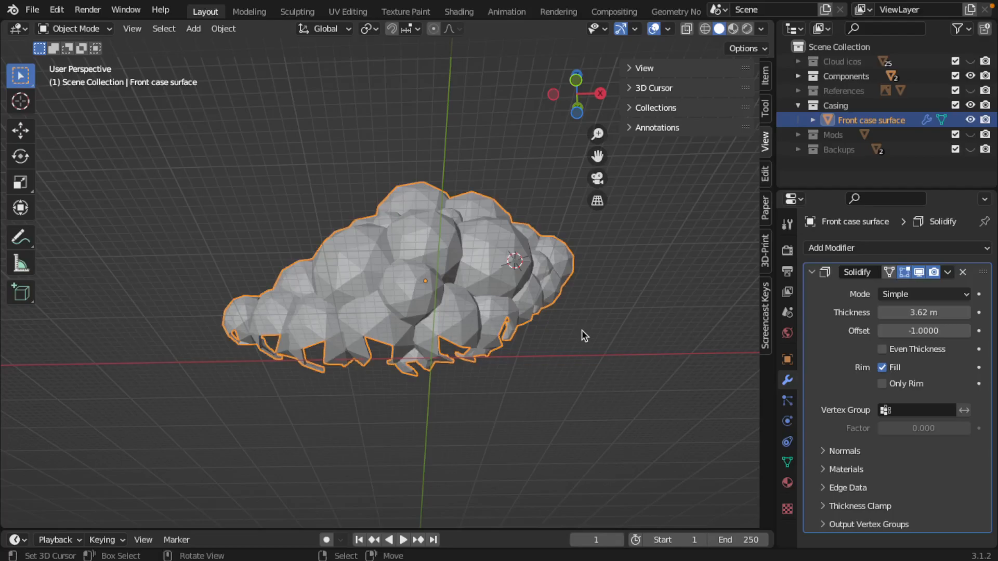
pyautogui.press('KP_1')
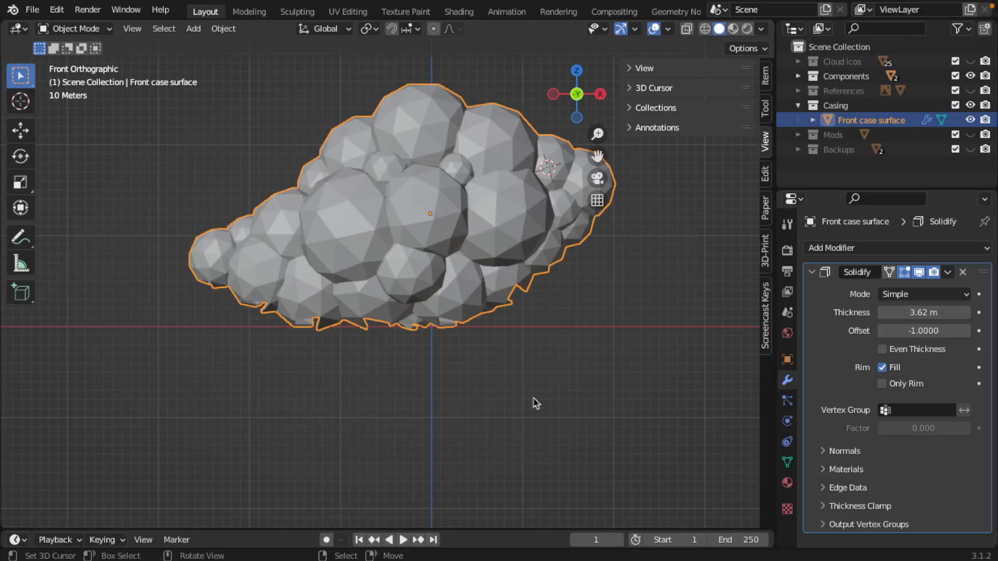
pyautogui.moveTo(523, 376); pyautogui.dragTo(227, 472, button='middle')
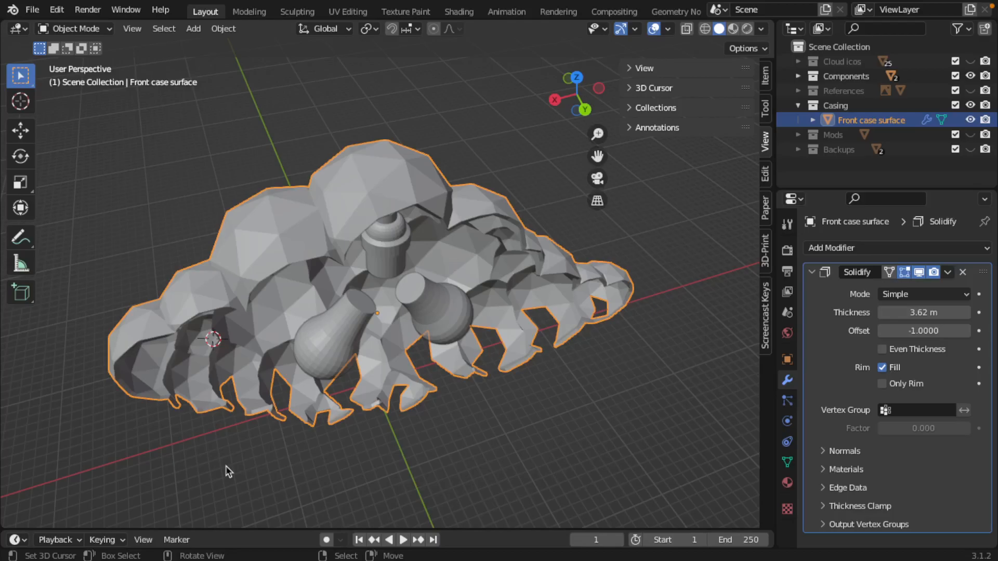
# - Examine the thickened rim where the cloud lobes meet above the components and the case's open back
pyautogui.moveTo(338, 262)
pyautogui.mouseDown(button='middle')
pyautogui.moveTo(346, 216)
pyautogui.moveTo(345, 279)
pyautogui.mouseUp(button='middle')
pyautogui.keyDown('shift'); pyautogui.moveTo(406, 272); pyautogui.dragTo(409, 239, button='middle'); pyautogui.keyUp('shift')
pyautogui.scroll(10, 410, 239)
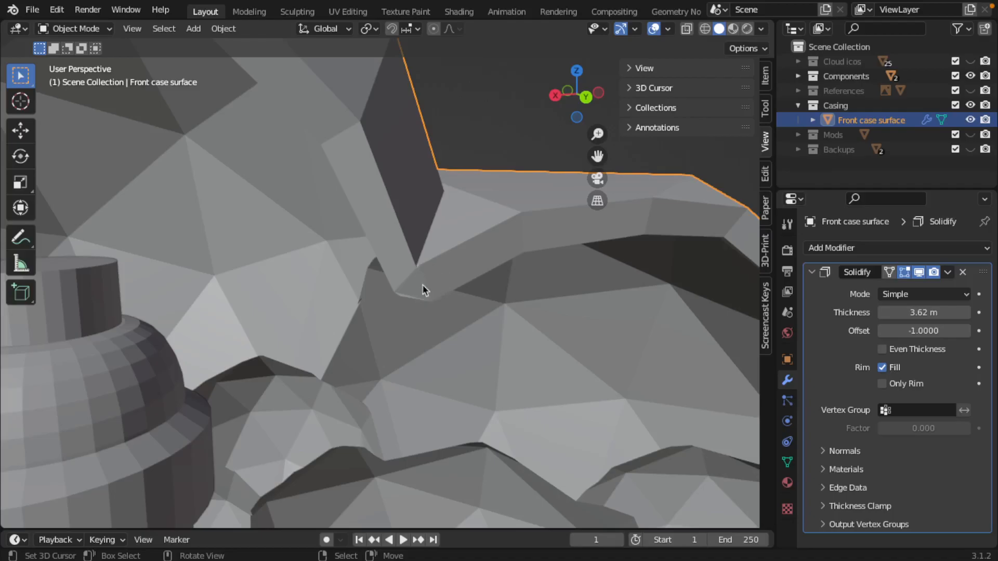
pyautogui.scroll(-10, 411, 311)
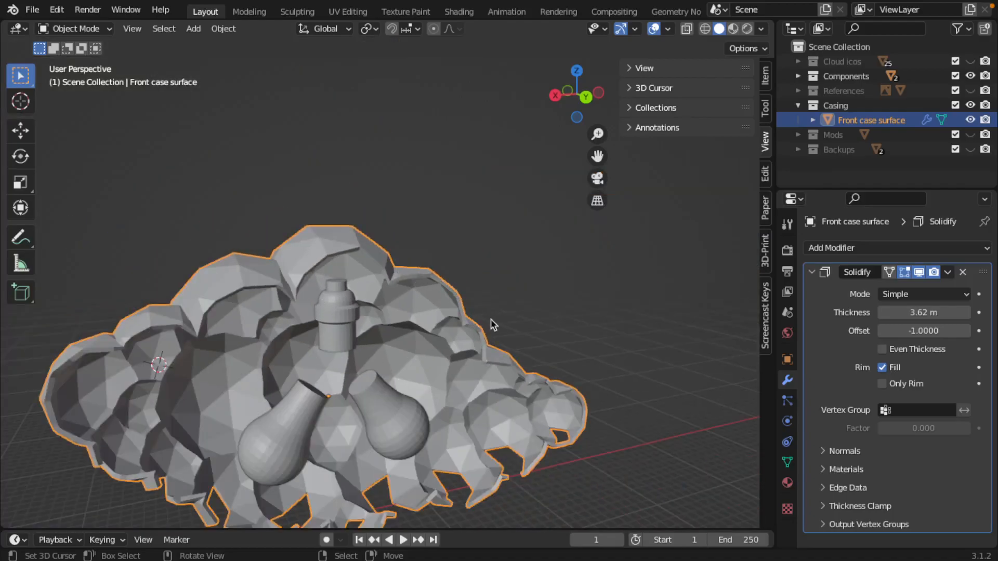
pyautogui.moveTo(430, 334); pyautogui.dragTo(497, 302, button='middle')
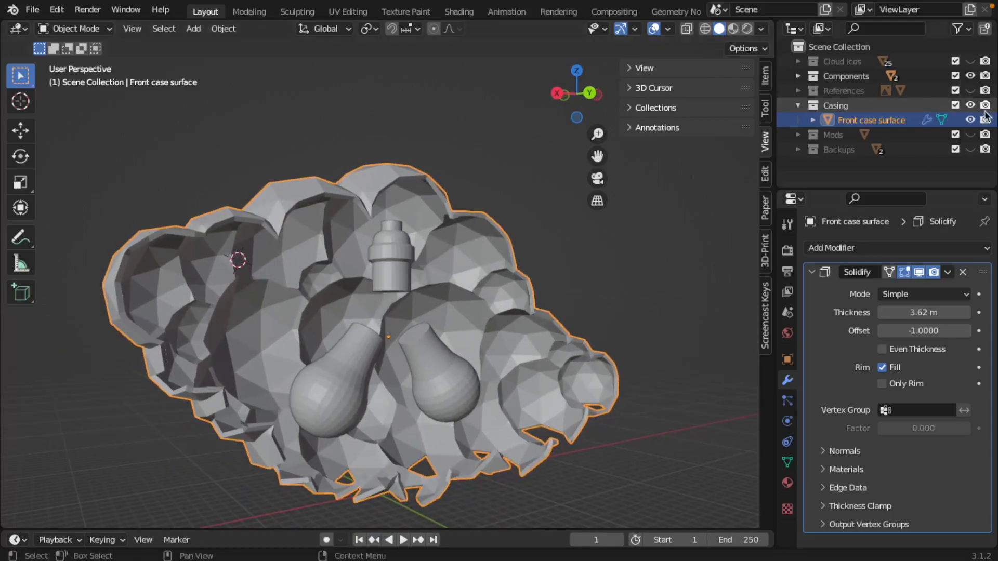
# - Rename the Front case surface object in the Casing collection as "Front case surface holes"
pyautogui.doubleClick(895, 122)
pyautogui.click(908, 119)
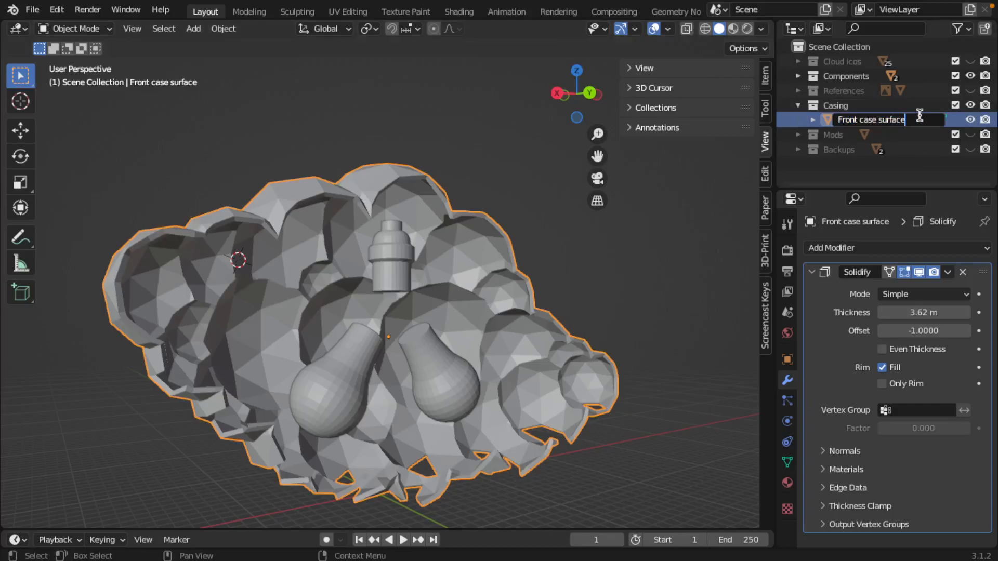
pyautogui.write('with holes')
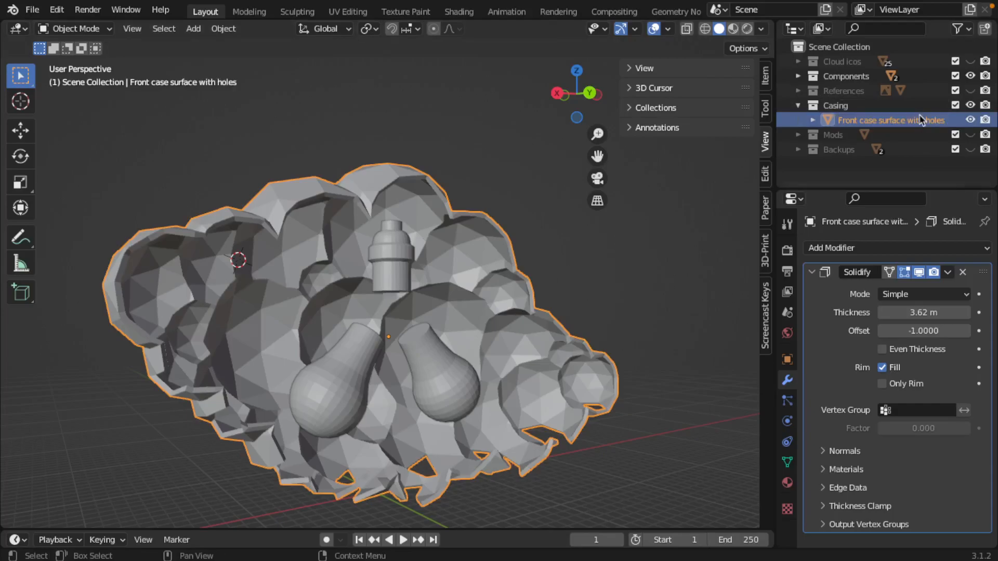
pyautogui.press('Return')
pyautogui.press('BackSpace')
pyautogui.press('BackSpace')
pyautogui.press('BackSpace')
pyautogui.press('BackSpace')
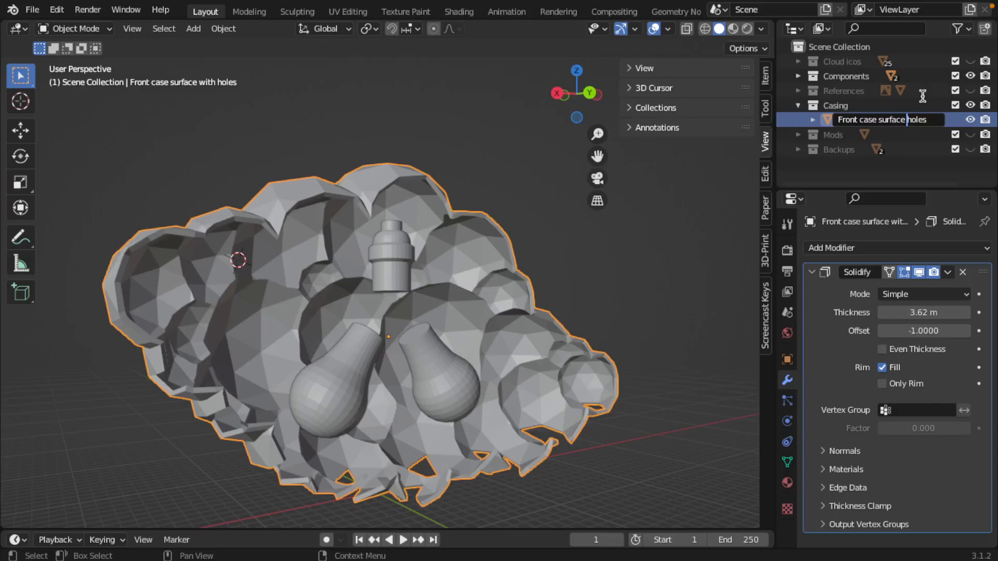
pyautogui.press('Return')
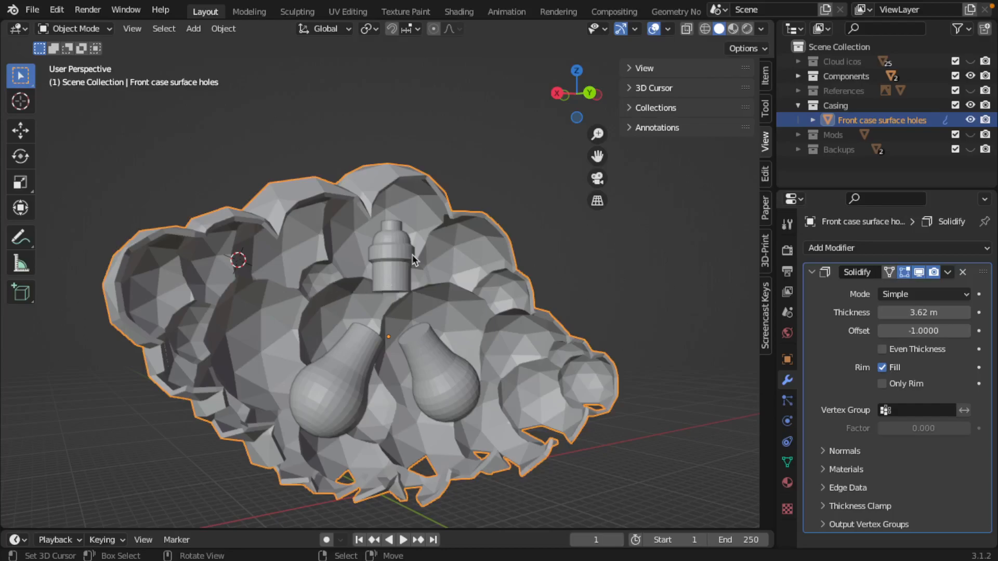
# - Measure the wall thickness across the upper rim of the case from the back orthographic view
pyautogui.press('ctrl+KP_1')
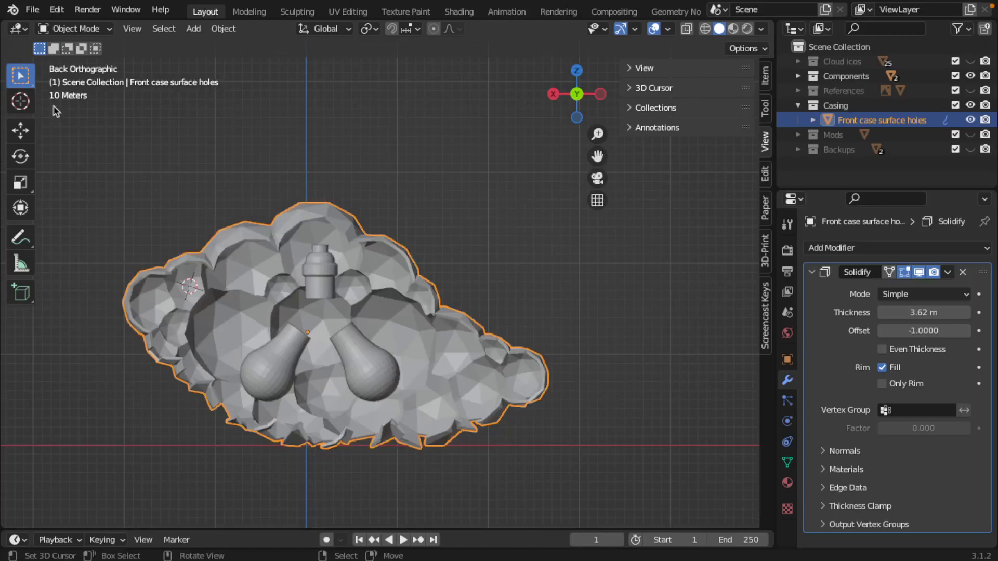
pyautogui.scroll(10, 338, 228)
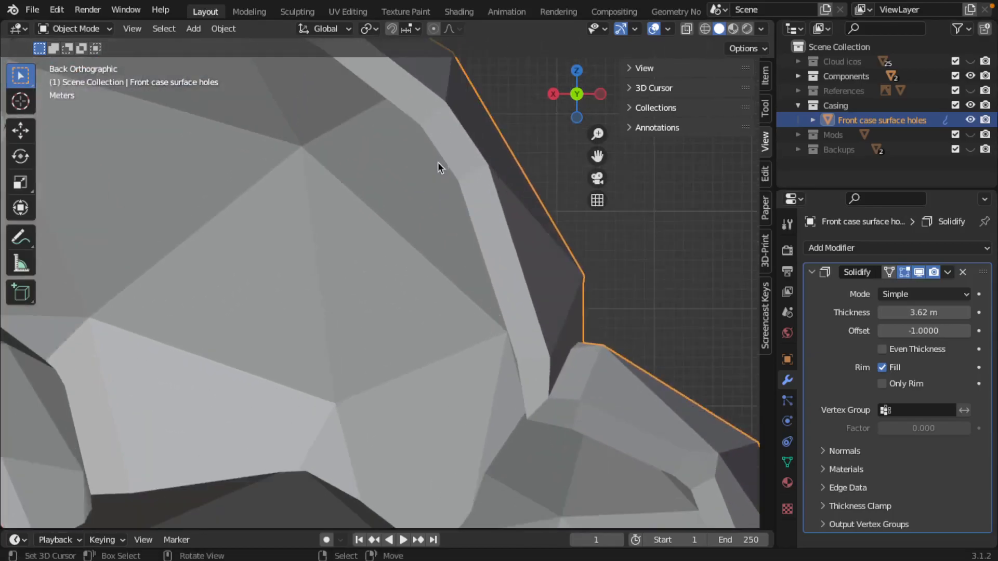
pyautogui.scroll(-3, 423, 342)
pyautogui.scroll(4, 428, 310)
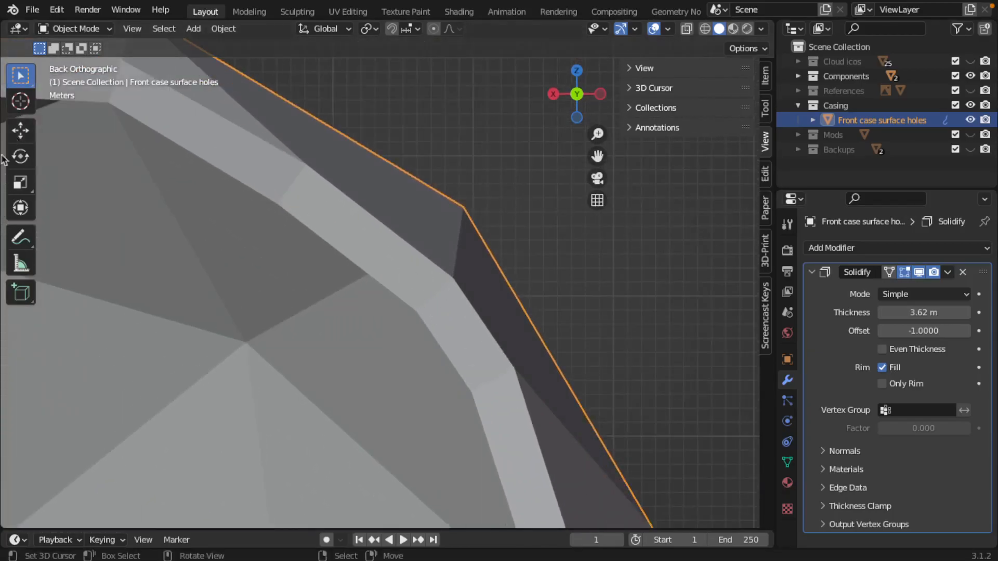
pyautogui.click(27, 265)
pyautogui.moveTo(453, 280); pyautogui.dragTo(414, 310)
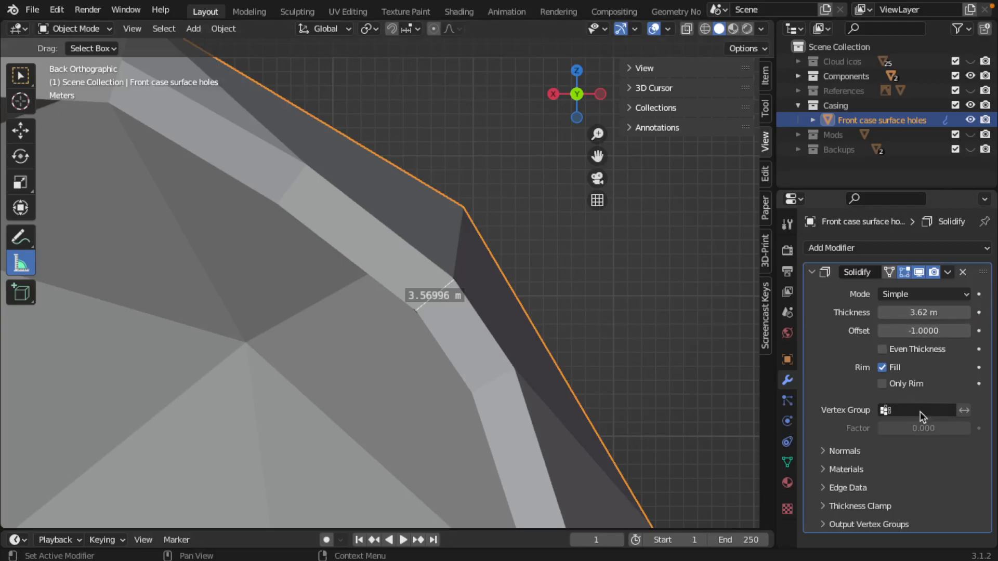
pyautogui.moveTo(924, 311); pyautogui.dragTo(934, 312)
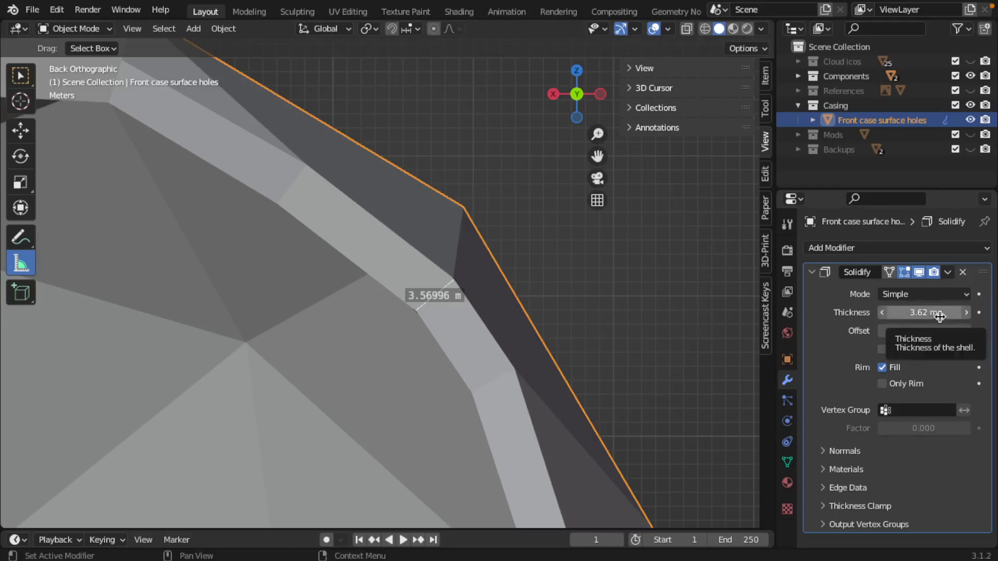
pyautogui.click(936, 314)
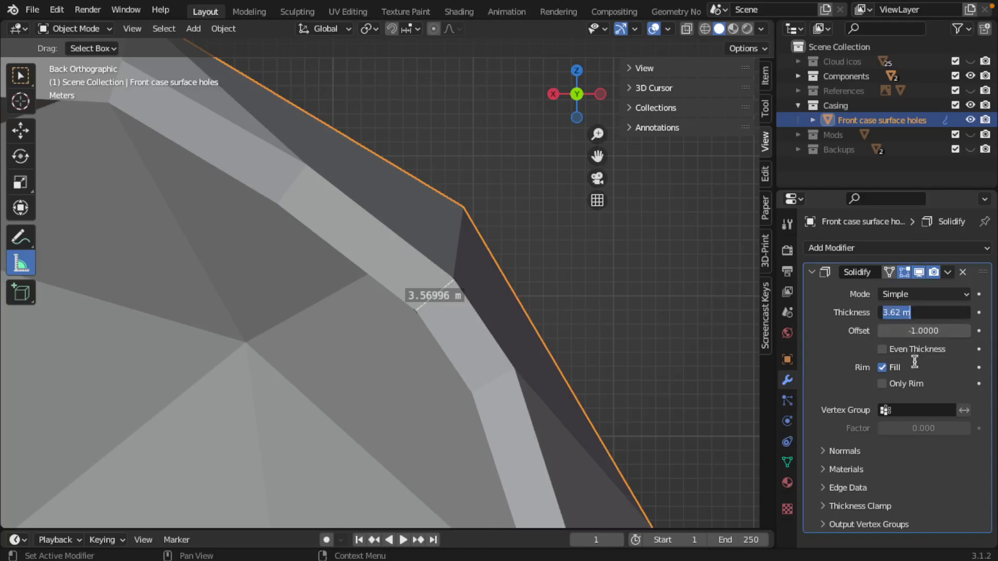
pyautogui.click(920, 313)
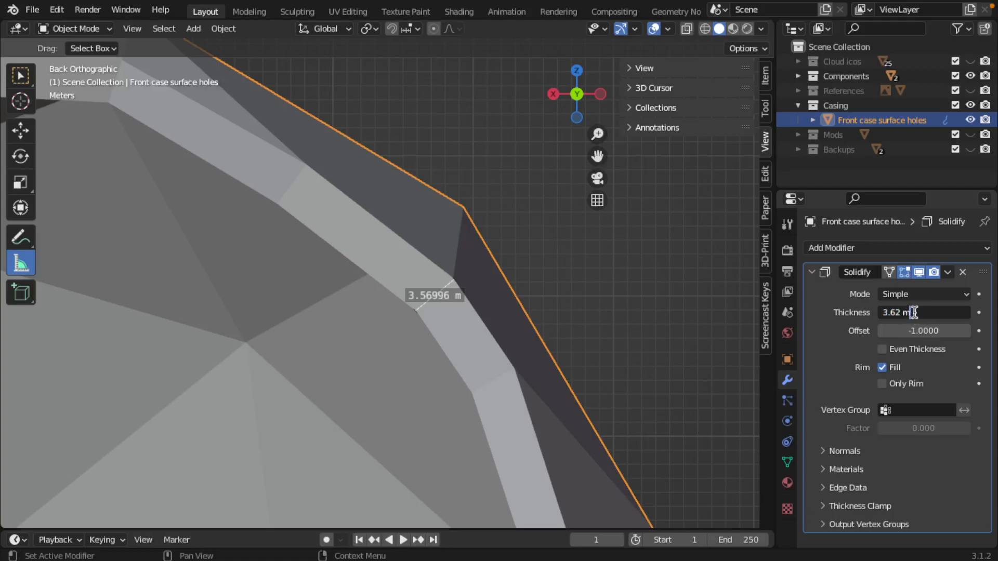
pyautogui.moveTo(914, 313); pyautogui.dragTo(870, 312)
pyautogui.click(943, 294)
pyautogui.click(943, 294)
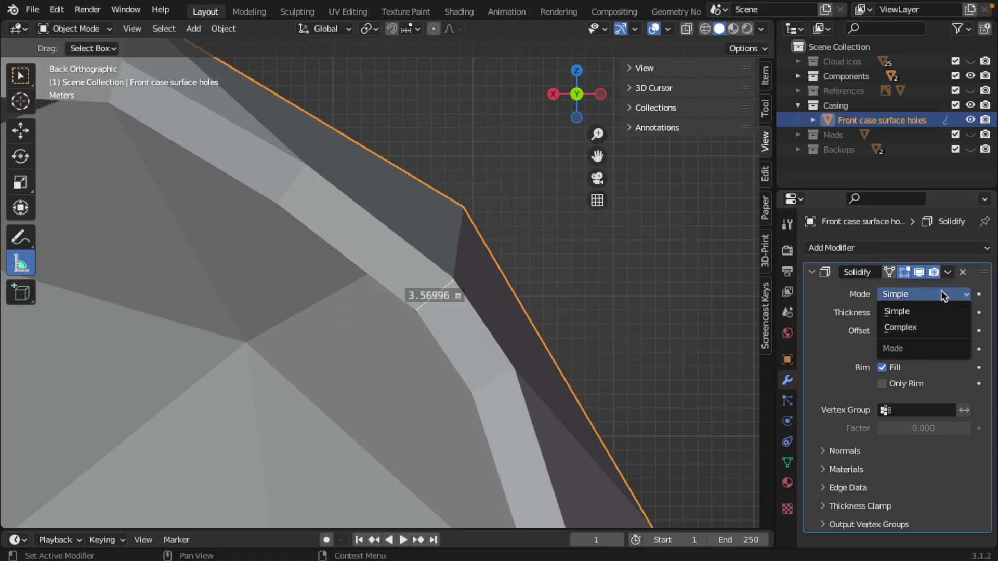
pyautogui.click(891, 311)
pyautogui.click(896, 294)
pyautogui.click(901, 327)
pyautogui.click(920, 295)
pyautogui.click(906, 310)
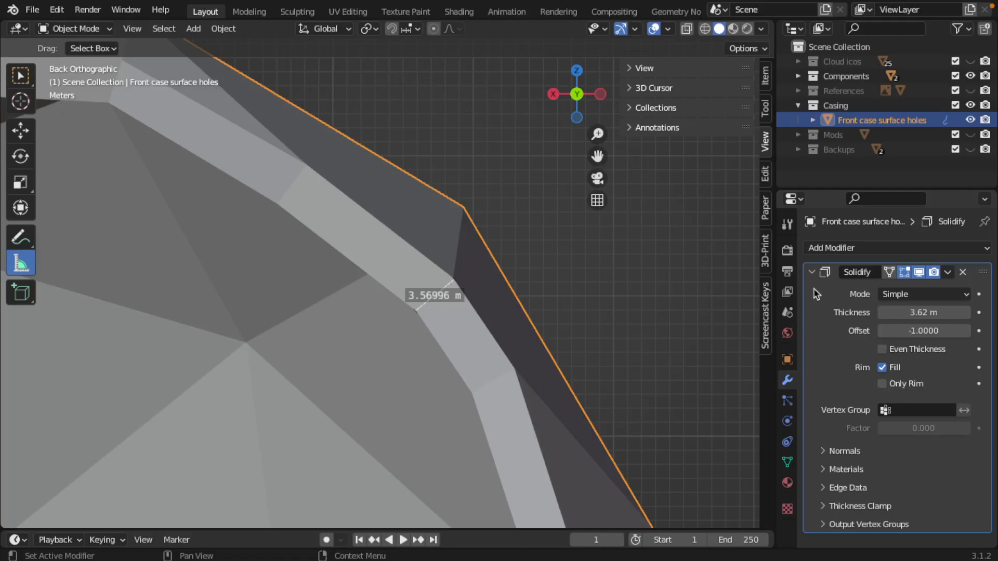
pyautogui.click(812, 272)
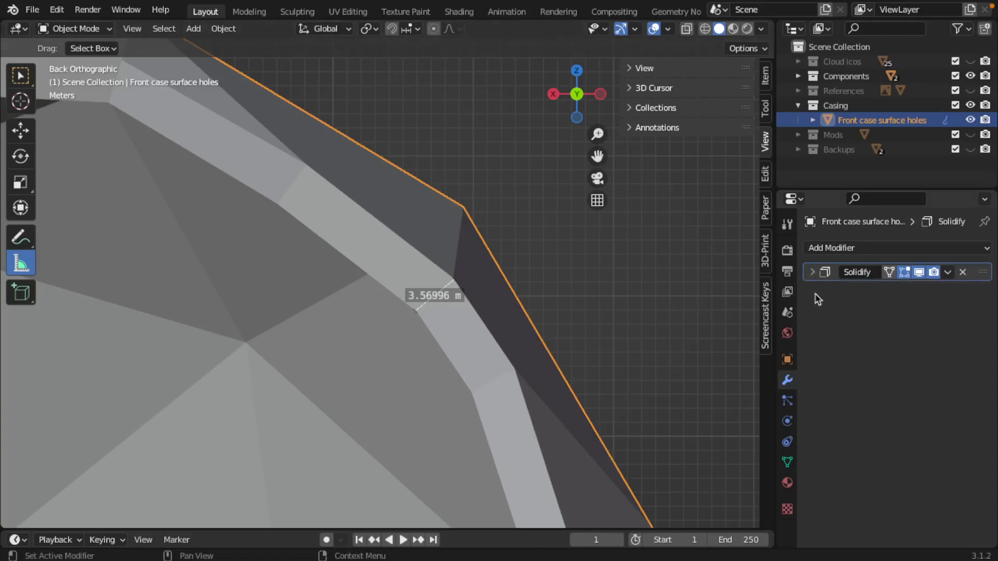
pyautogui.click(812, 272)
# - Set the Solidify thickness to 3 m and remeasure the wall at the same spot on the upper rim
pyautogui.click(916, 312)
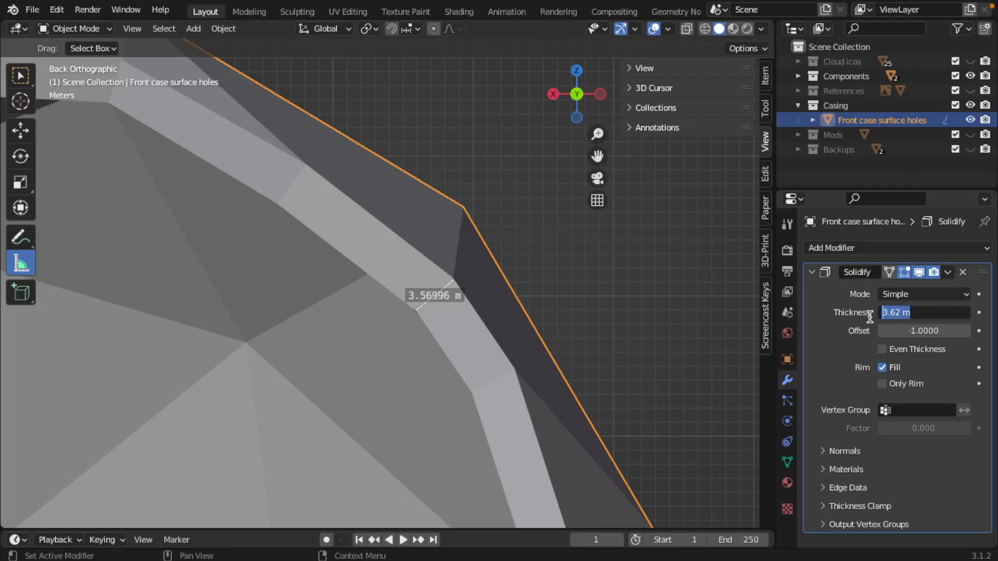
pyautogui.write('3')
pyautogui.press('Return')
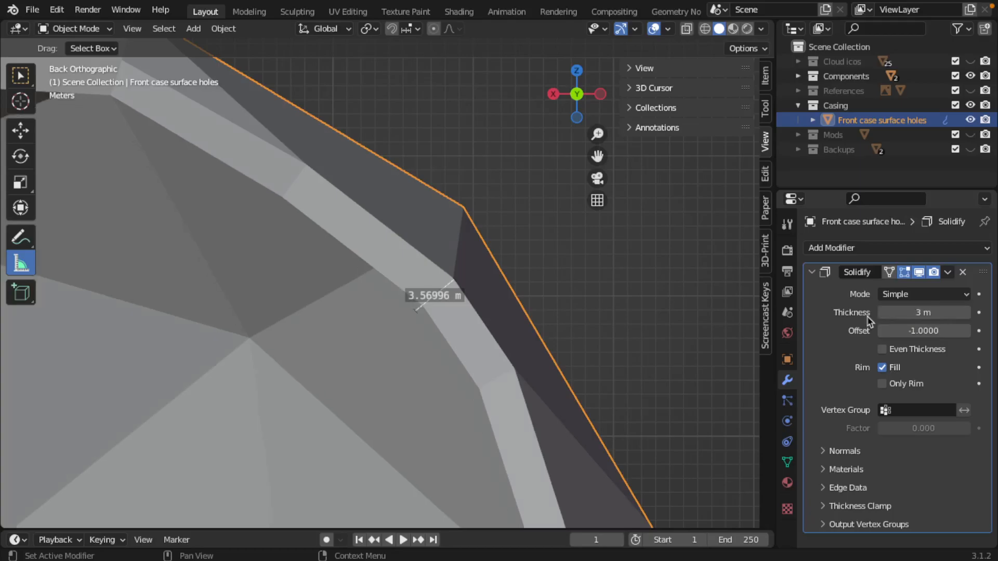
pyautogui.moveTo(420, 313); pyautogui.dragTo(420, 304)
pyautogui.scroll(-6, 459, 299)
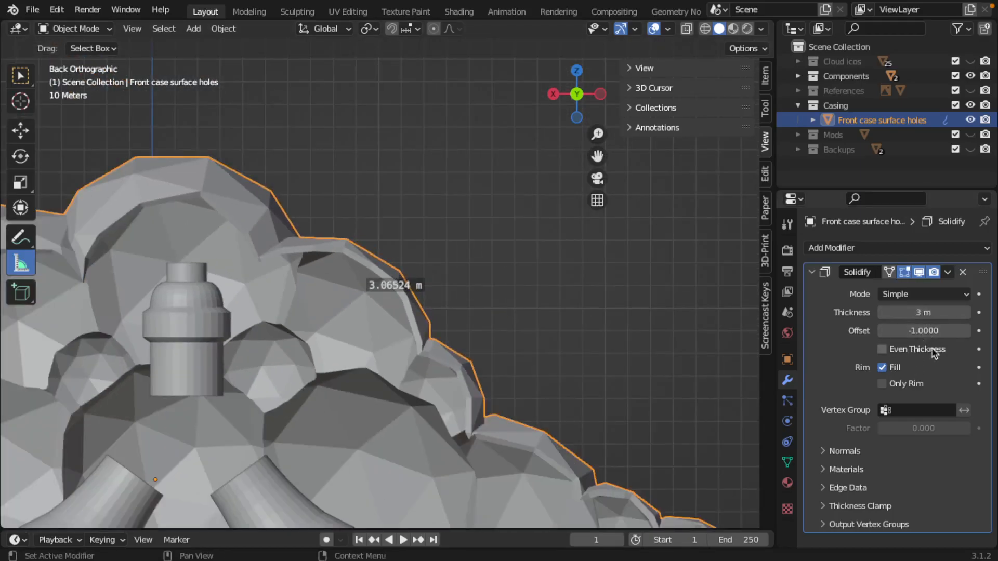
pyautogui.click(811, 273)
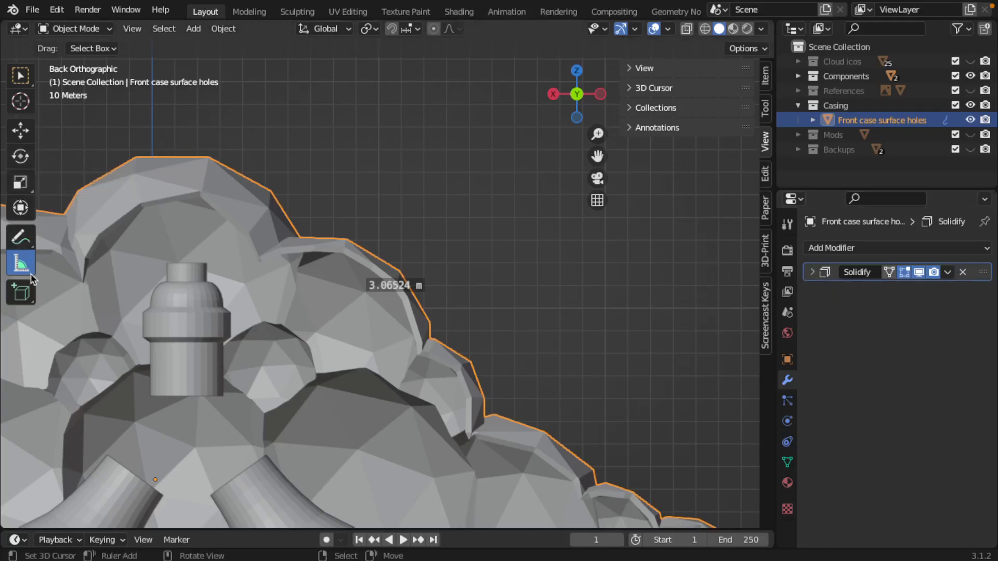
pyautogui.click(17, 78)
# - Duplicate the Front case surface holes object in place and move the copy to the Backups collection
pyautogui.scroll(-6, 319, 290)
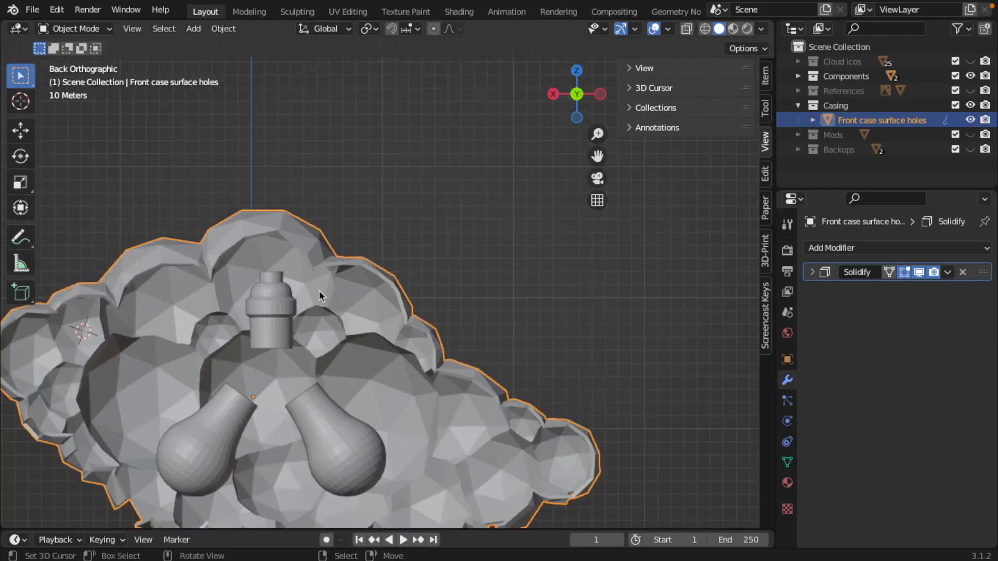
pyautogui.moveTo(364, 311); pyautogui.dragTo(431, 298, button='middle')
pyautogui.scroll(5, 431, 298)
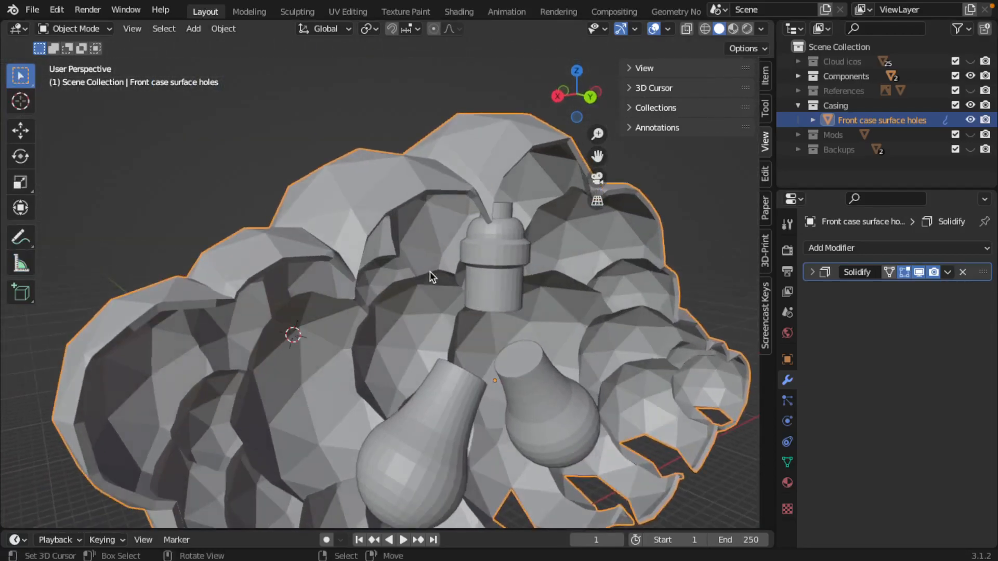
pyautogui.hotkey('shift', 'd')
pyautogui.rightClick(475, 267)
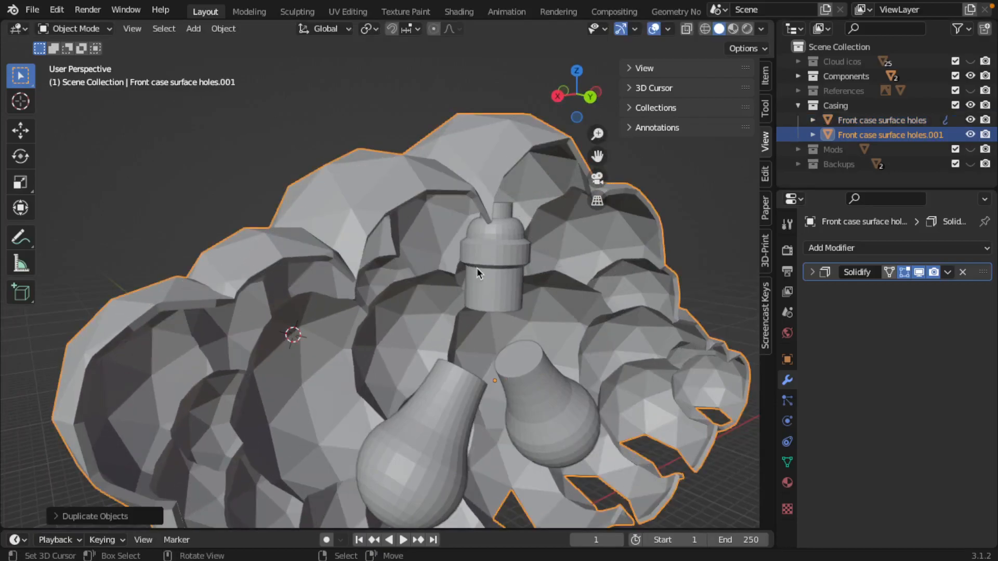
pyautogui.press('m')
pyautogui.click(420, 380)
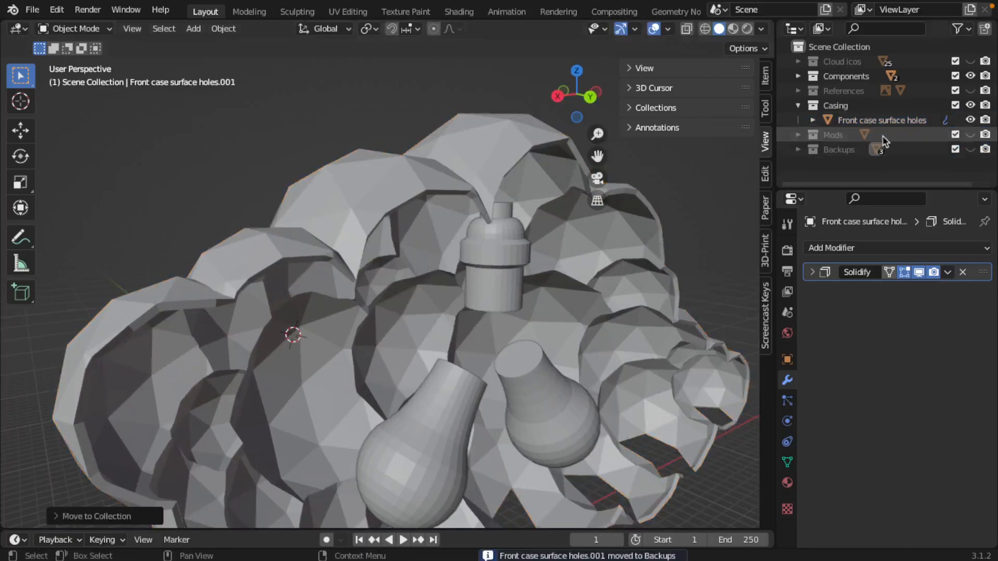
# - Rename the remaining casing object as "Front case surface holes thick" and apply its Solidify modifier
pyautogui.click(904, 123)
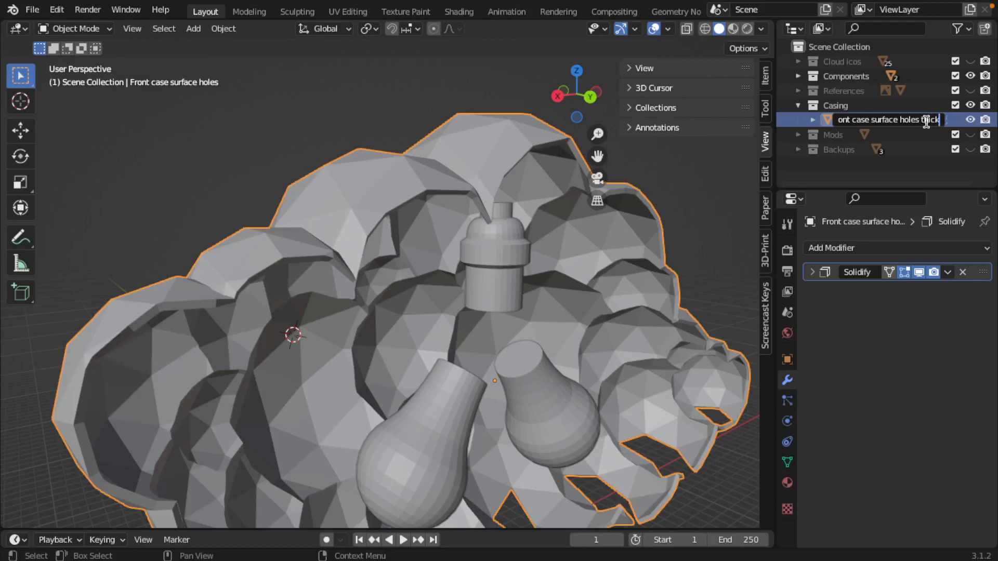
pyautogui.press('Return')
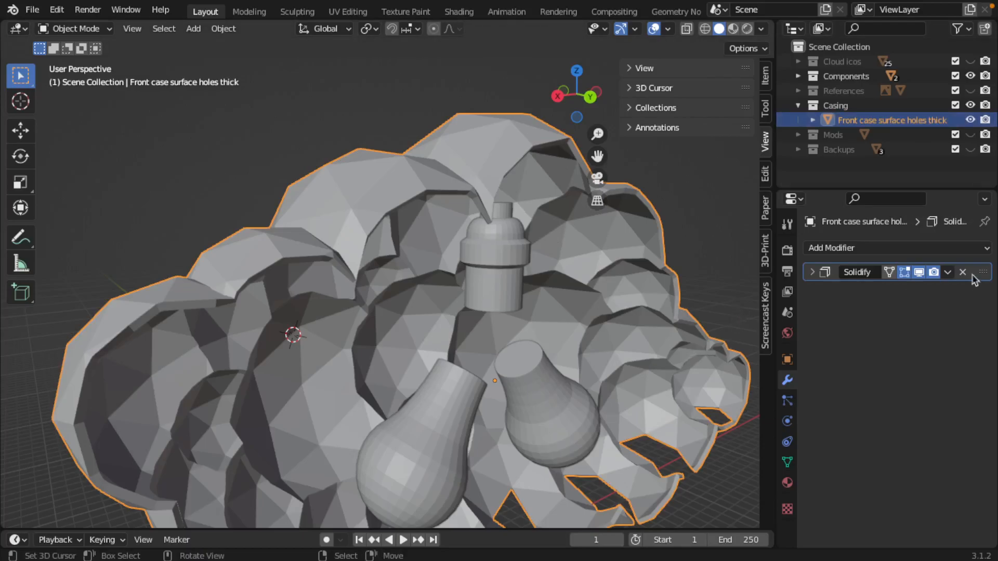
pyautogui.click(947, 272)
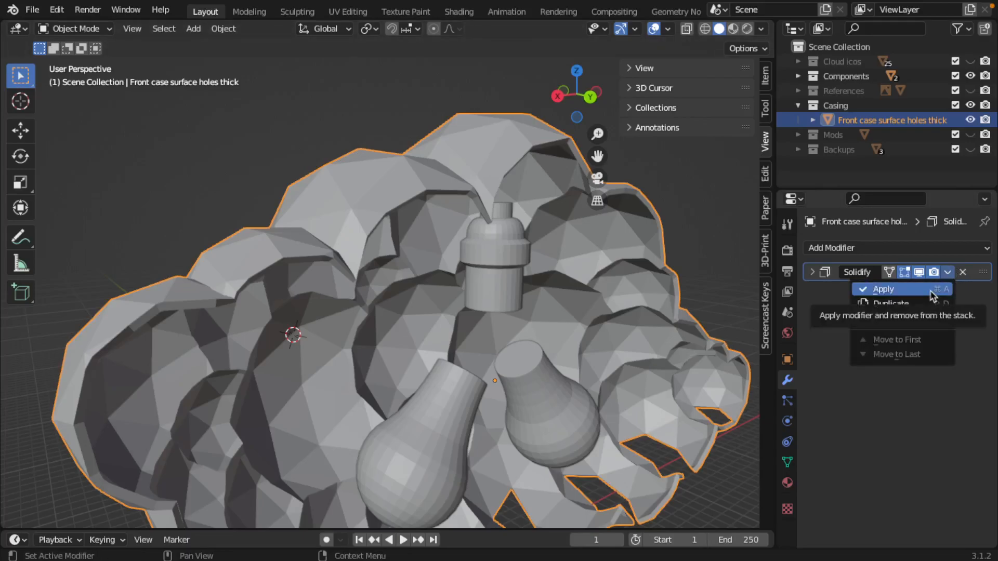
pyautogui.click(933, 291)
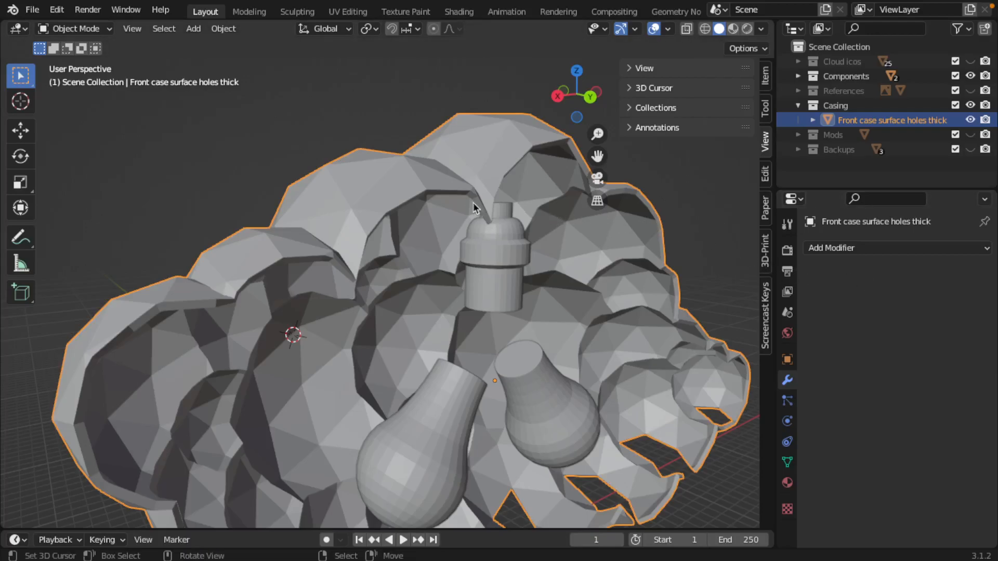
# - Select the mesh face beside the dark overlapping sliver on the thickened case in Edit Mode
pyautogui.press('Tab')
pyautogui.moveTo(473, 207); pyautogui.dragTo(554, 278, button='middle')
pyautogui.scroll(-5, 554, 278)
pyautogui.scroll(10, 463, 310)
pyautogui.keyDown('shift'); pyautogui.moveTo(451, 323); pyautogui.dragTo(247, 416, button='middle'); pyautogui.keyUp('shift')
pyautogui.scroll(4, 410, 308)
pyautogui.click(171, 426)
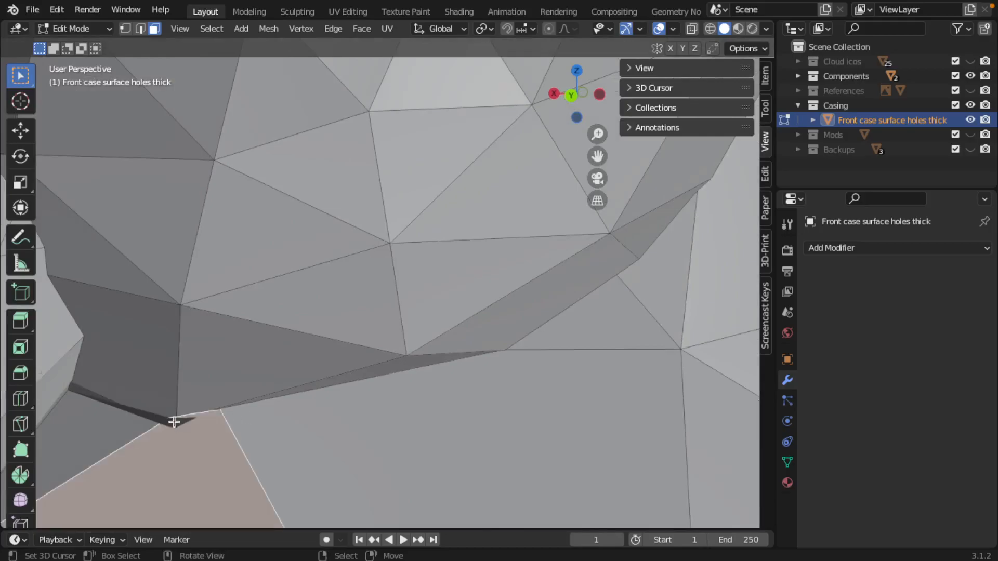
# - Frame the selected face in the view and examine the overlapping geometry at its corner
pyautogui.click(180, 28)
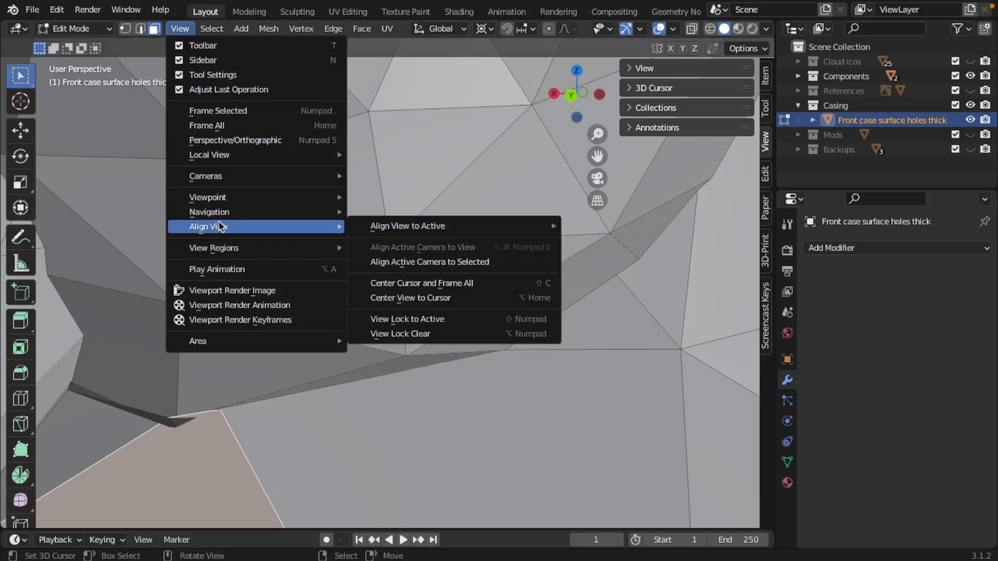
pyautogui.press('Escape')
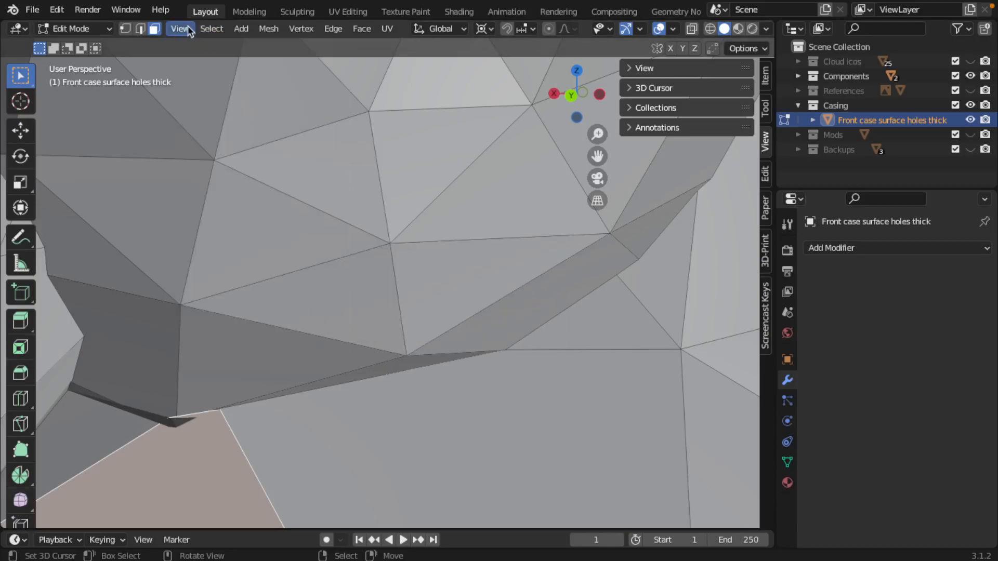
pyautogui.click(219, 29)
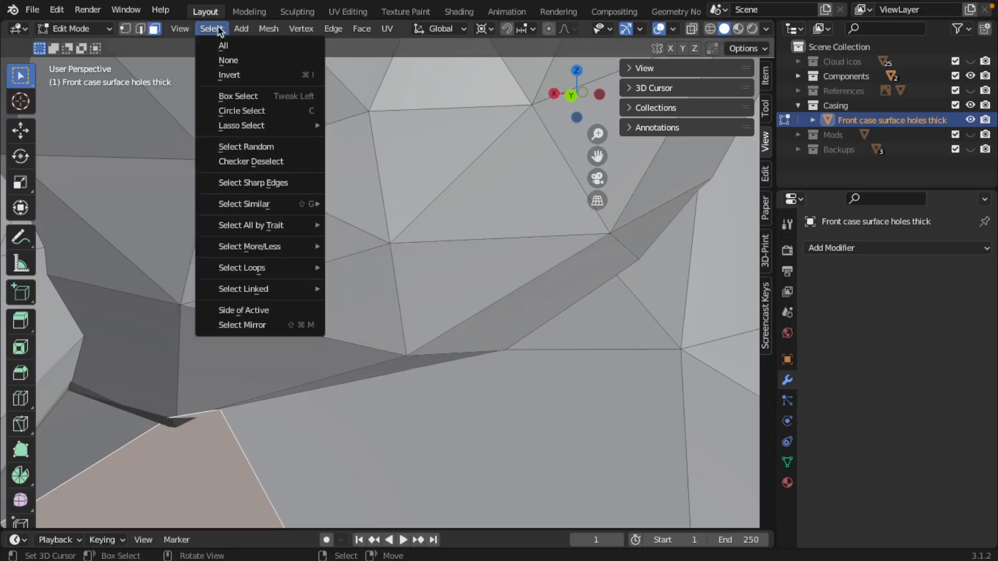
pyautogui.click(179, 28)
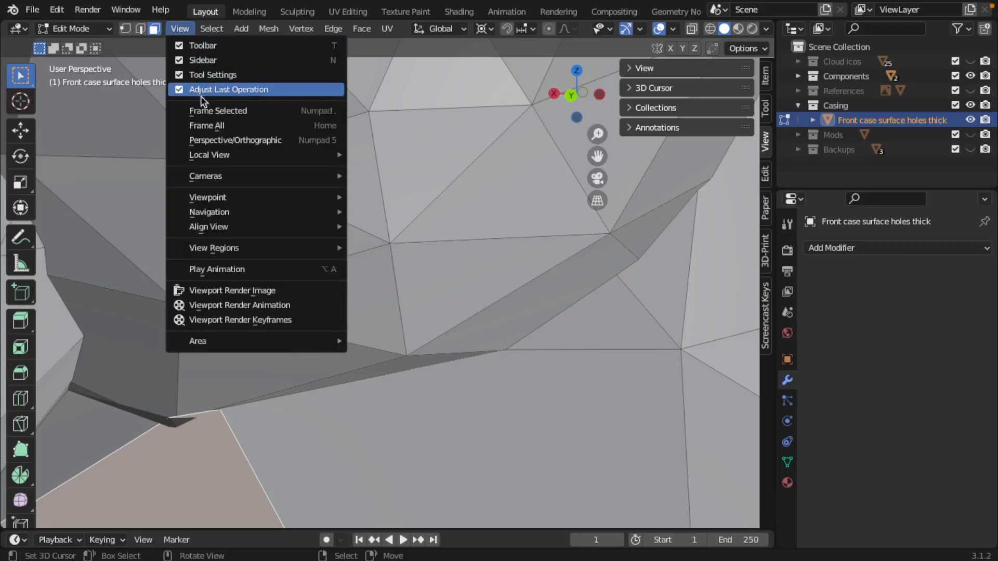
pyautogui.click(217, 113)
pyautogui.moveTo(341, 226); pyautogui.dragTo(328, 291, button='middle')
pyautogui.keyDown('shift'); pyautogui.moveTo(363, 114); pyautogui.dragTo(404, 260, button='middle'); pyautogui.keyUp('shift')
pyautogui.scroll(2, 317, 323)
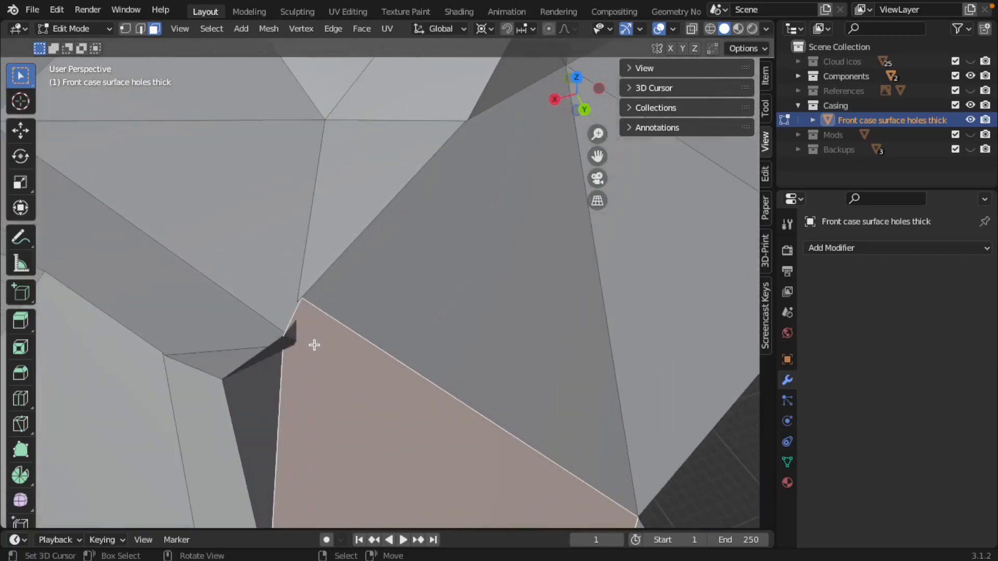
# - Switch to vertex selection at the dark overlapping sliver and set the view's Clip Start to 8.71 m
pyautogui.hotkey('ctrl', 'Tab')
pyautogui.click(279, 325)
pyautogui.click(294, 348)
pyautogui.moveTo(294, 347); pyautogui.dragTo(395, 254, button='middle')
pyautogui.click(628, 71)
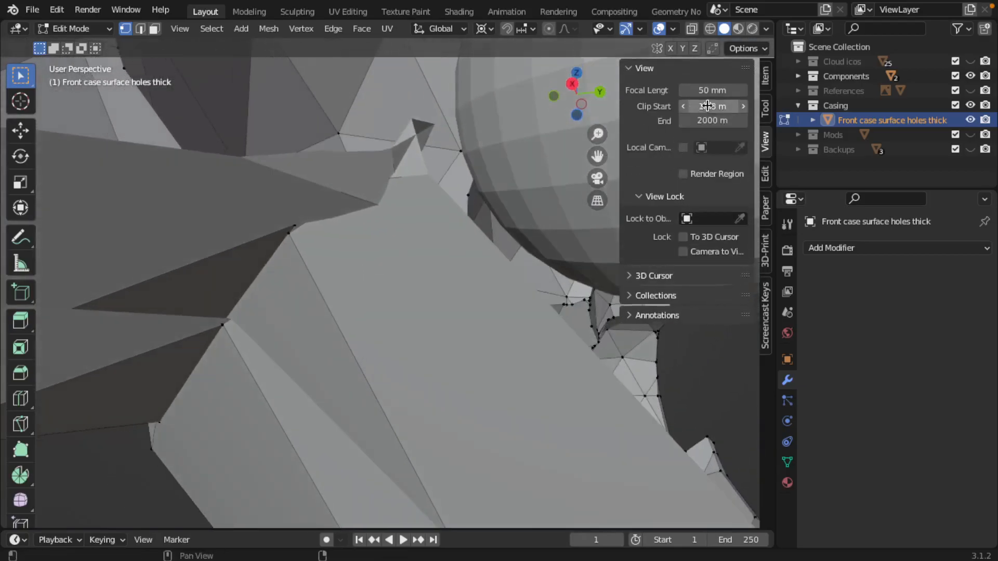
pyautogui.moveTo(723, 91); pyautogui.dragTo(689, 106)
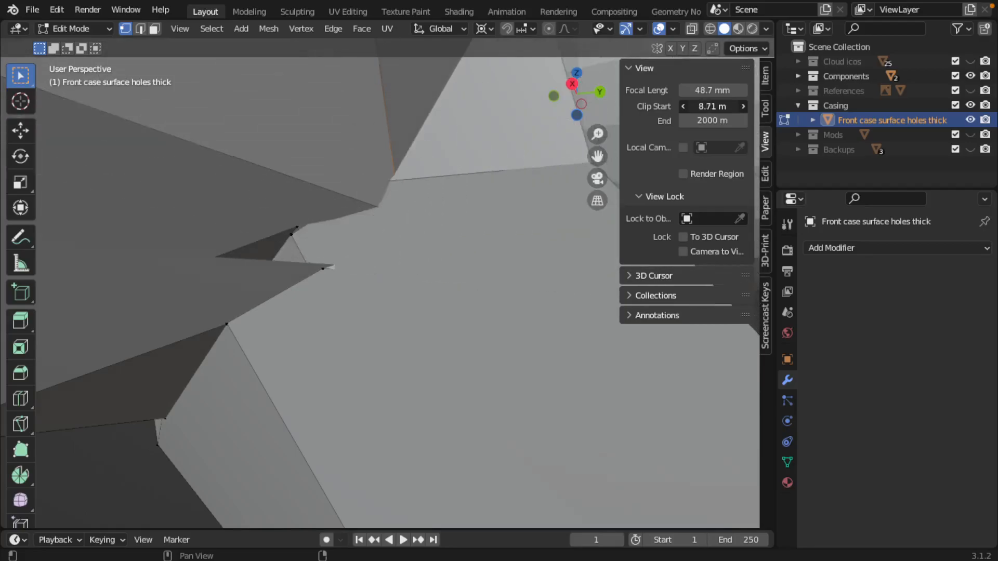
pyautogui.moveTo(445, 169); pyautogui.dragTo(358, 305, button='middle')
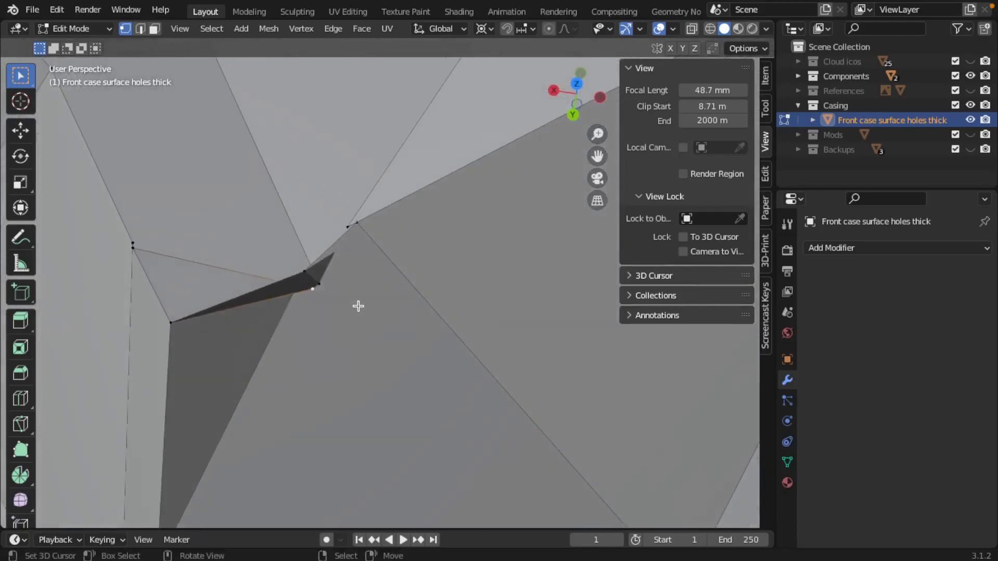
# - Move the two overlapping sliver vertices clear of the neighbouring face and set the view's focal length to 50 mm
pyautogui.press('g')
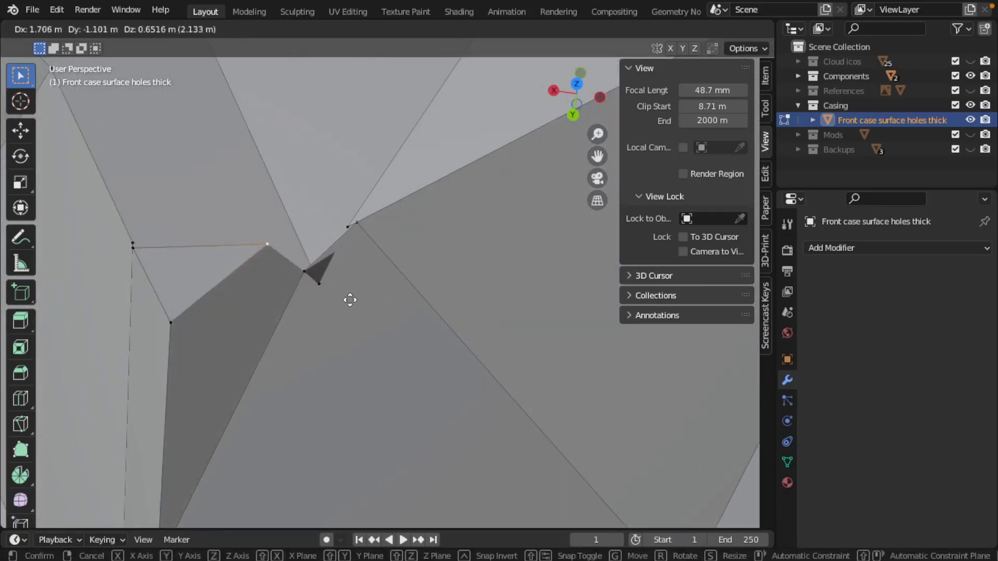
pyautogui.click(351, 302)
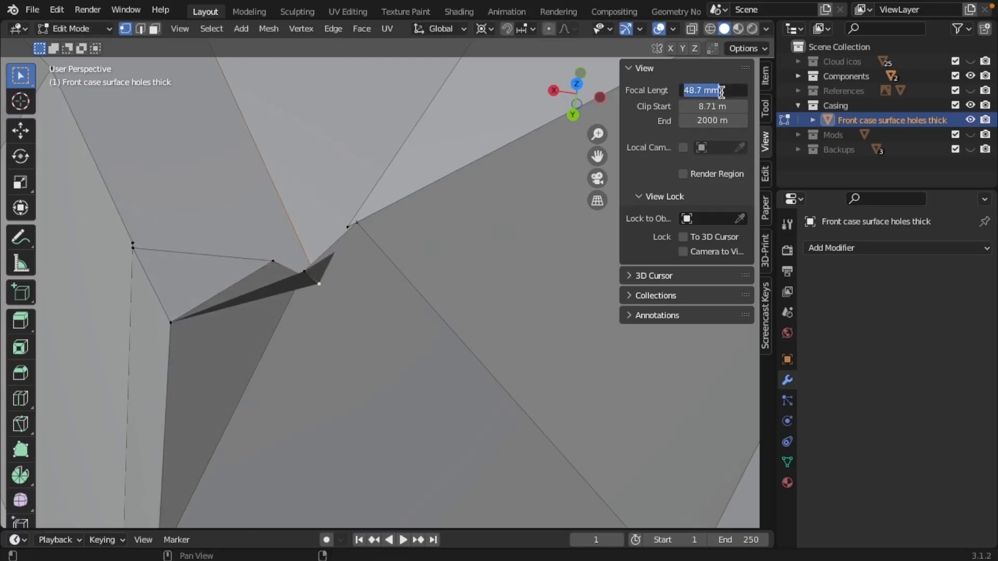
pyautogui.press('Return')
pyautogui.scroll(-4, 381, 292)
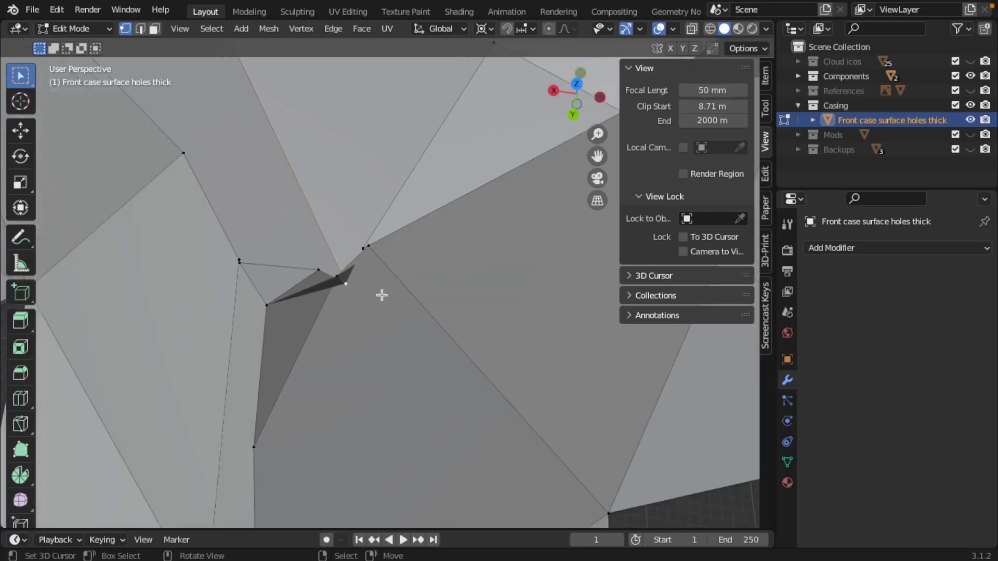
pyautogui.scroll(2, 370, 289)
pyautogui.press('g')
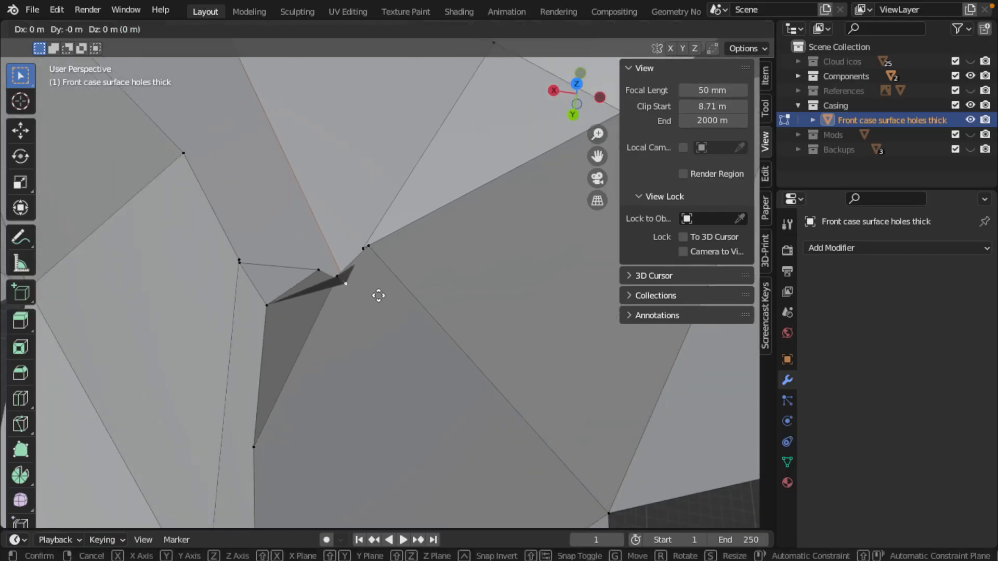
pyautogui.click(373, 291)
# - Merge the two pairs of nearly coincident vertices around the sliver corner
pyautogui.moveTo(369, 291); pyautogui.dragTo(536, 237, button='middle')
pyautogui.keyDown('shift'); pyautogui.click(335, 300); pyautogui.keyUp('shift')
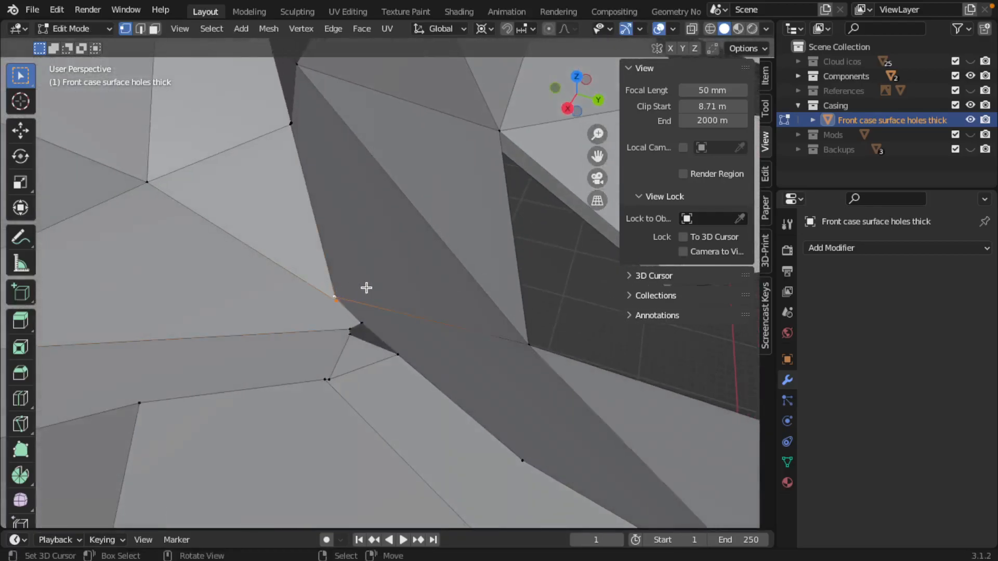
pyautogui.press('m')
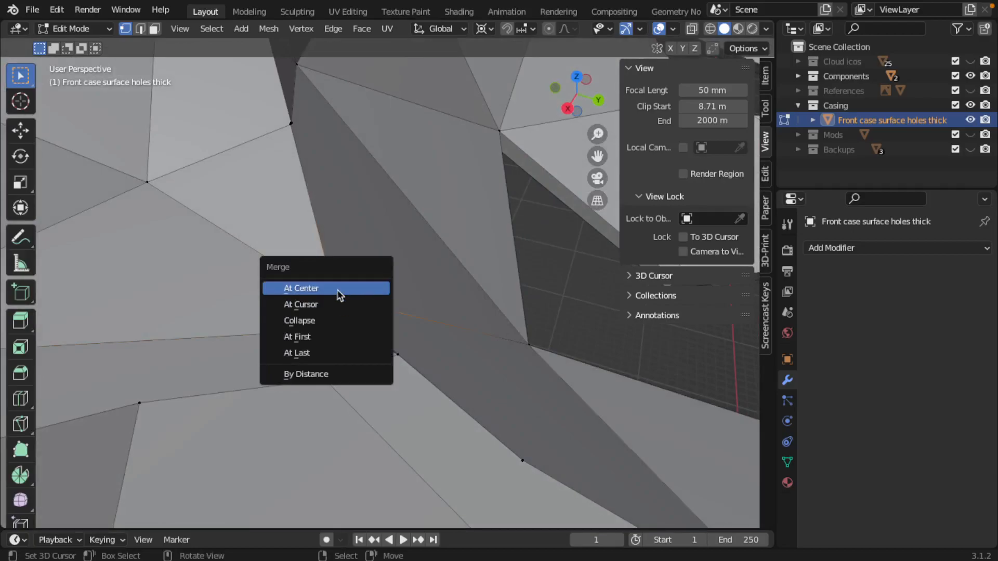
pyautogui.click(362, 294)
pyautogui.moveTo(419, 337); pyautogui.dragTo(343, 267, button='middle')
pyautogui.keyDown('shift'); pyautogui.click(333, 257); pyautogui.keyUp('shift')
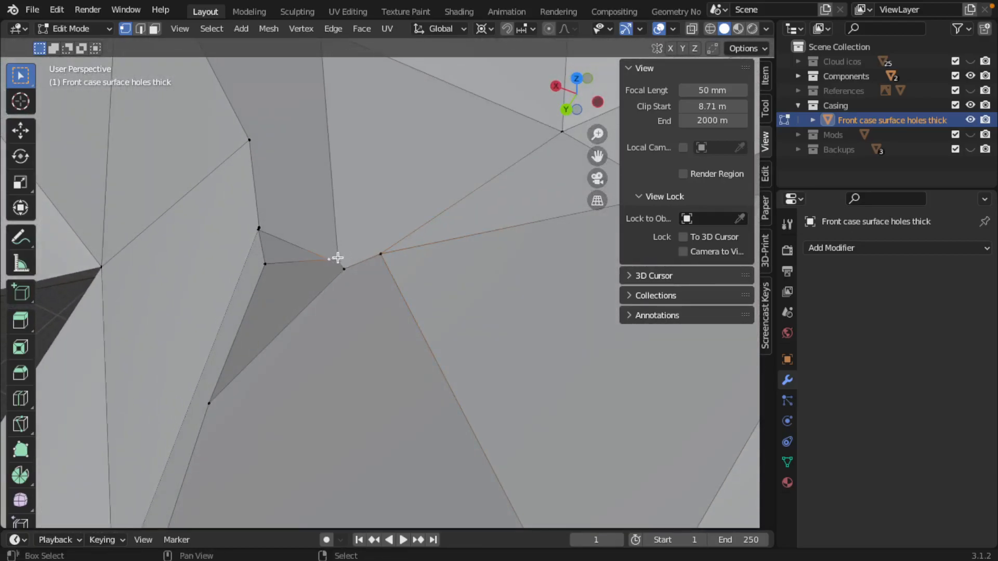
pyautogui.press('m')
pyautogui.click(374, 283)
# - Merge the close vertices remaining at the corner on the other side of the shell wall
pyautogui.moveTo(387, 309); pyautogui.dragTo(359, 291, button='middle')
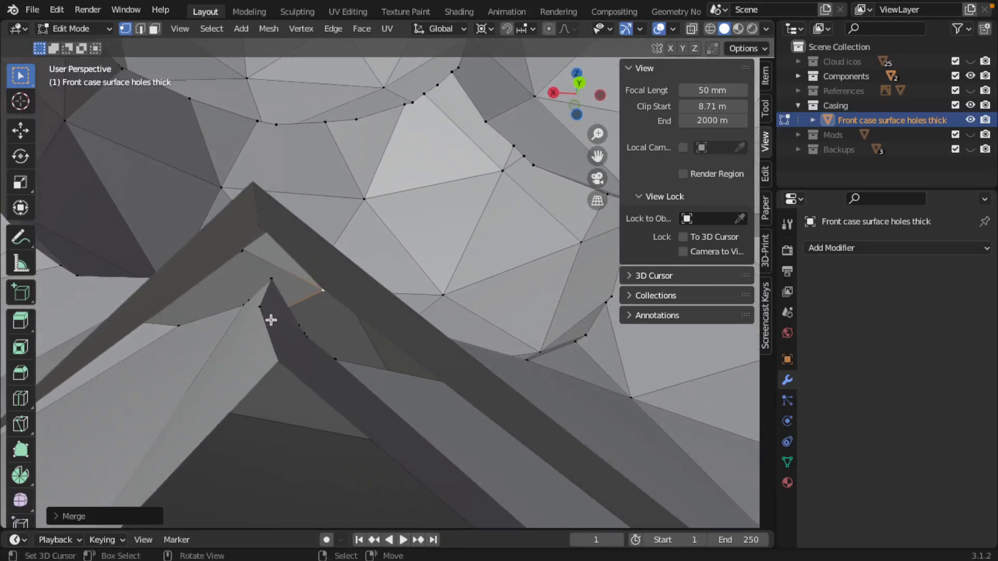
pyautogui.moveTo(253, 233); pyautogui.dragTo(392, 256, button='middle')
pyautogui.click(347, 265)
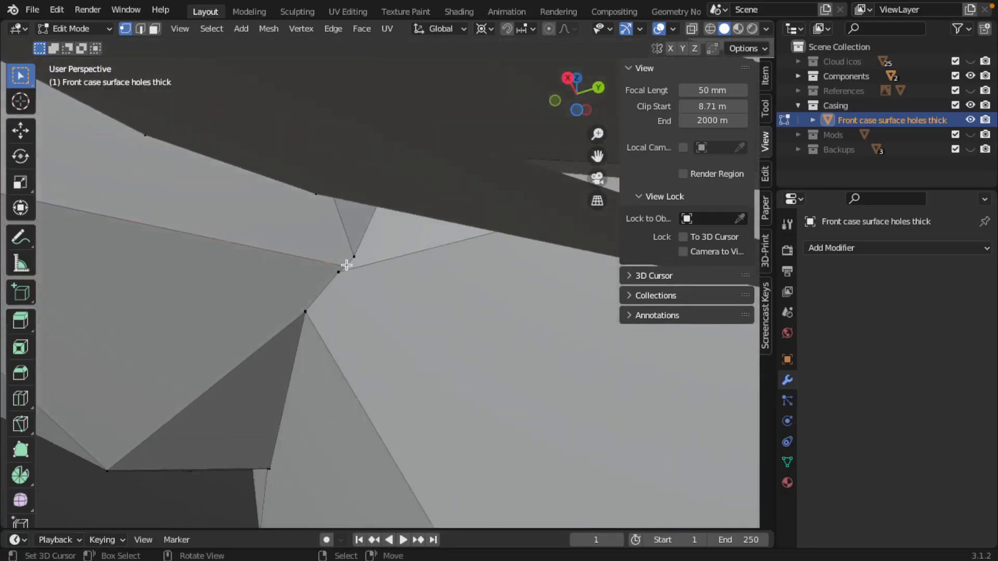
pyautogui.click(389, 303)
pyautogui.moveTo(367, 317); pyautogui.dragTo(299, 303, button='middle')
# - Frame the selected vertex and inspect the thickened shell's inner surface and upper rim for further overlaps
pyautogui.moveTo(374, 253); pyautogui.dragTo(478, 188, button='middle')
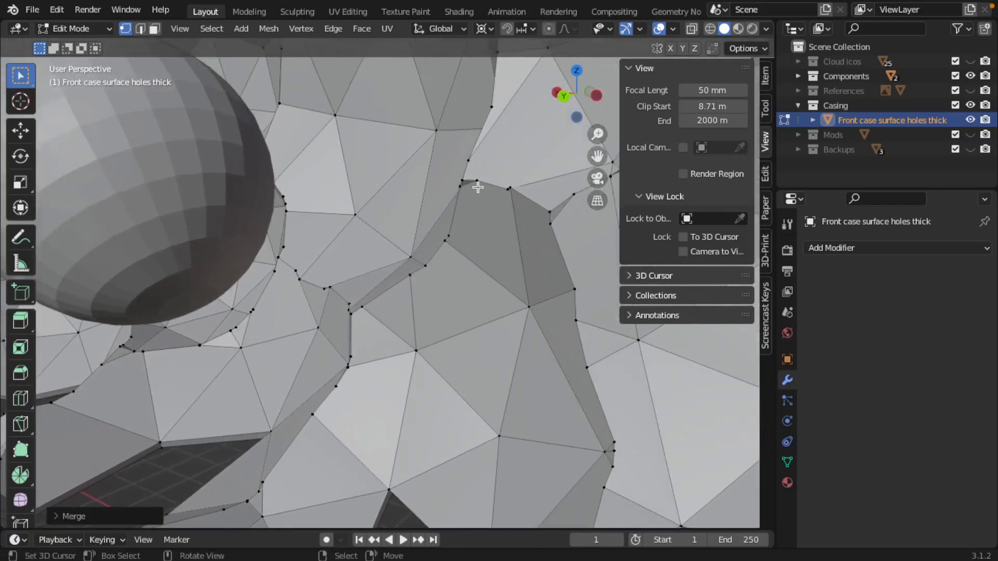
pyautogui.click(180, 29)
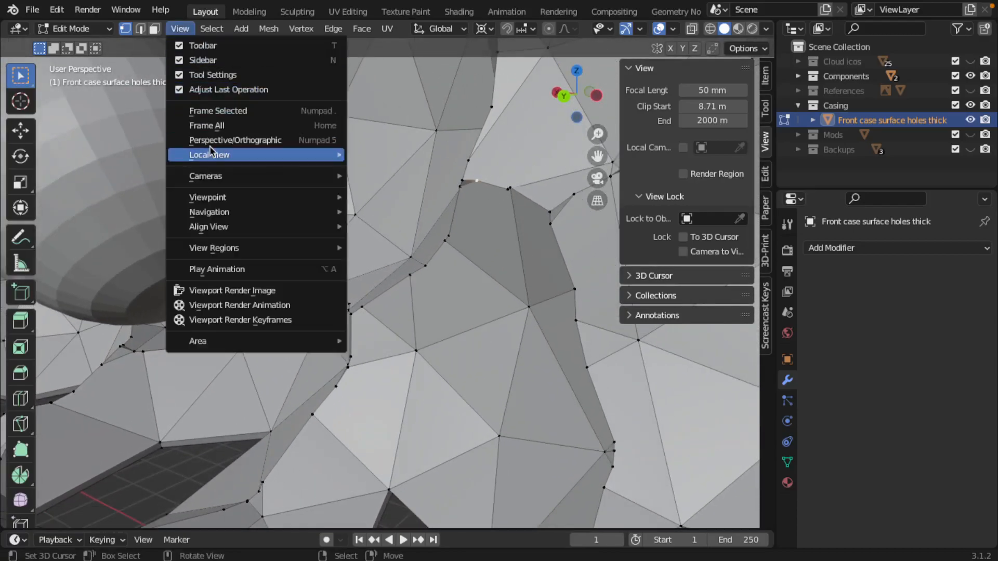
pyautogui.click(223, 111)
pyautogui.moveTo(456, 178); pyautogui.dragTo(441, 263, button='middle')
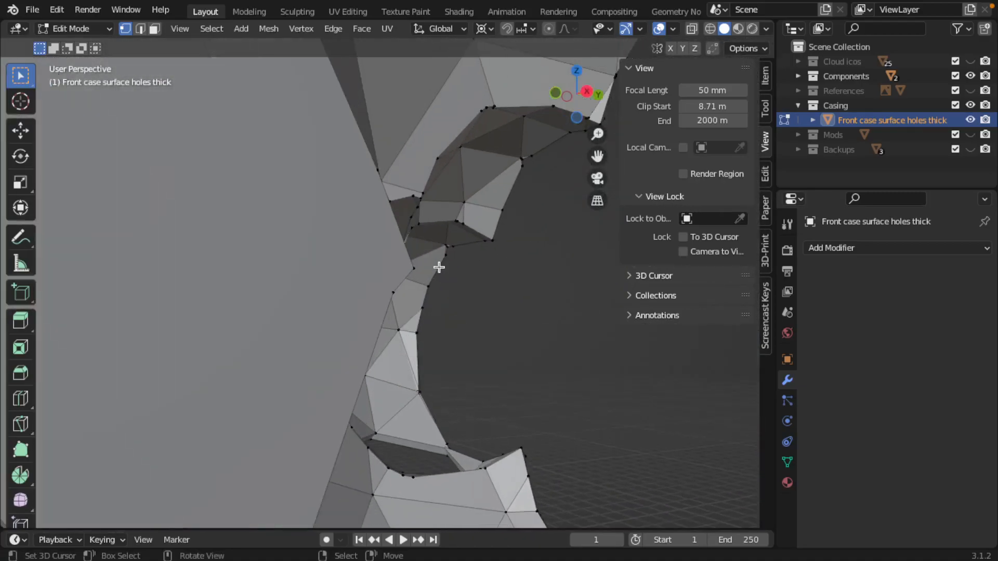
pyautogui.scroll(-3, 437, 270)
pyautogui.moveTo(505, 275); pyautogui.dragTo(356, 270, button='middle')
pyautogui.scroll(-4, 348, 265)
pyautogui.keyDown('shift'); pyautogui.moveTo(388, 211); pyautogui.dragTo(649, 392, button='middle'); pyautogui.keyUp('shift')
pyautogui.scroll(3, 357, 252)
pyautogui.keyDown('shift'); pyautogui.moveTo(356, 252); pyautogui.dragTo(190, 354, button='middle'); pyautogui.keyUp('shift')
pyautogui.moveTo(365, 336); pyautogui.dragTo(399, 301, button='middle')
pyautogui.scroll(-4, 397, 300)
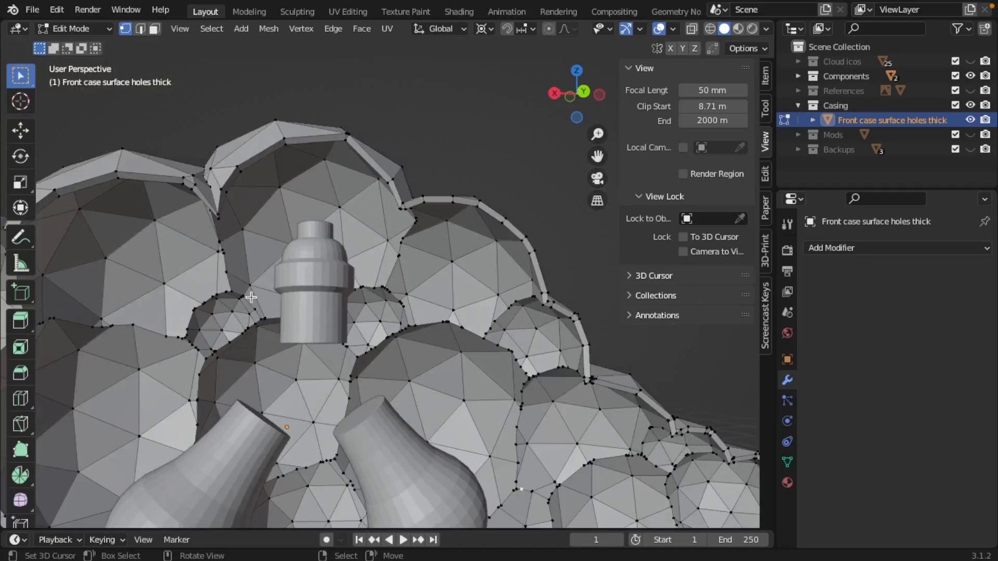
pyautogui.keyDown('shift'); pyautogui.moveTo(274, 296); pyautogui.dragTo(454, 239, button='middle'); pyautogui.keyUp('shift')
pyautogui.moveTo(297, 232); pyautogui.dragTo(364, 225, button='middle')
pyautogui.scroll(3, 296, 248)
pyautogui.moveTo(299, 253); pyautogui.dragTo(457, 316, button='middle')
# - Check the flatness of the case's open rim in the right orthographic view, toggling wireframe shading
pyautogui.scroll(-5, 310, 270)
pyautogui.scroll(-3, 316, 271)
pyautogui.scroll(3, 435, 258)
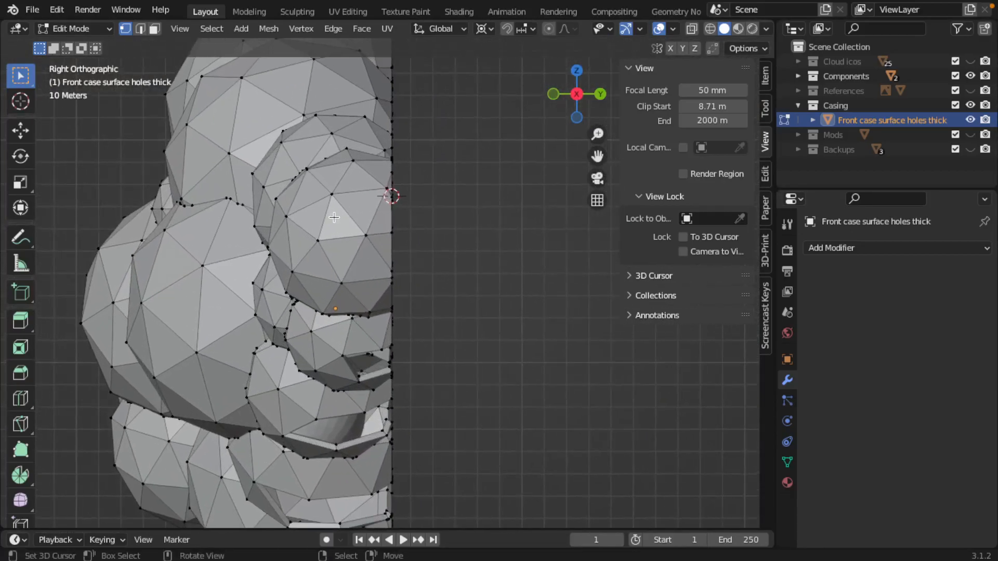
pyautogui.hotkey('shift', 'z')
pyautogui.scroll(-3, 393, 293)
pyautogui.scroll(3, 398, 298)
pyautogui.moveTo(412, 308)
pyautogui.keyDown('shift'); pyautogui.mouseDown(button='middle')
pyautogui.moveTo(385, 238)
pyautogui.moveTo(439, 274)
pyautogui.moveTo(381, 279)
pyautogui.moveTo(260, 346)
pyautogui.moveTo(352, 331)
pyautogui.moveTo(371, 346)
pyautogui.moveTo(261, 312)
pyautogui.moveTo(309, 283)
pyautogui.moveTo(336, 341)
pyautogui.moveTo(463, 276)
pyautogui.moveTo(393, 374)
pyautogui.mouseUp(button='middle'); pyautogui.keyUp('shift')
pyautogui.hotkey('shift', 'z')
pyautogui.scroll(3, 260, 312)
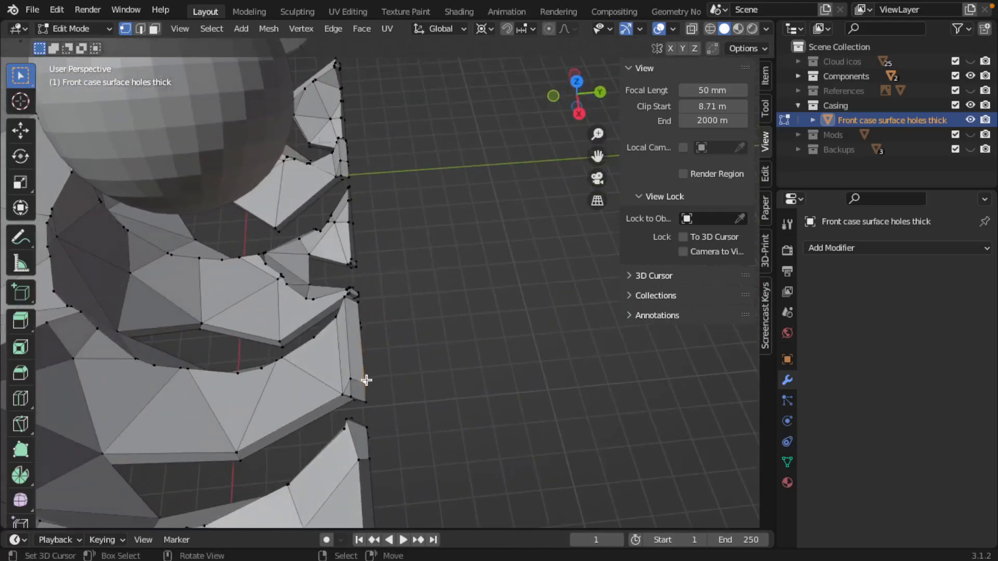
# - Switch to face selection and select the thin rim faces on the first underside strips along the open side
pyautogui.hotkey('ctrl', 'Tab')
pyautogui.click(320, 409)
pyautogui.moveTo(360, 366); pyautogui.dragTo(384, 274, button='middle')
pyautogui.keyDown('shift'); pyautogui.click(396, 325); pyautogui.keyUp('shift')
pyautogui.keyDown('shift'); pyautogui.moveTo(468, 409); pyautogui.dragTo(525, 332, button='middle'); pyautogui.keyUp('shift')
pyautogui.keyDown('shift'); pyautogui.click(453, 353); pyautogui.keyUp('shift')
pyautogui.keyDown('shift'); pyautogui.click(459, 368); pyautogui.keyUp('shift')
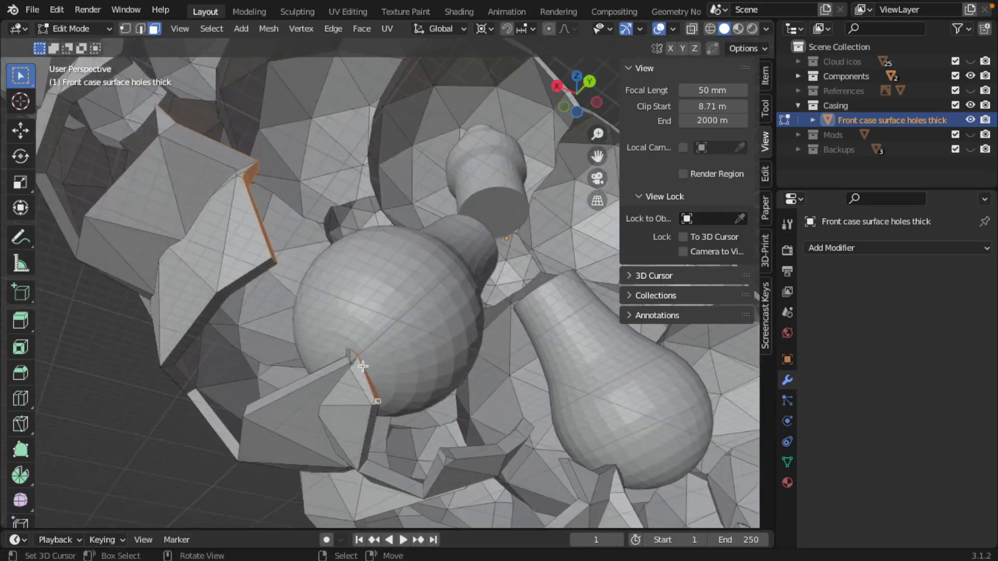
pyautogui.scroll(5, 351, 360)
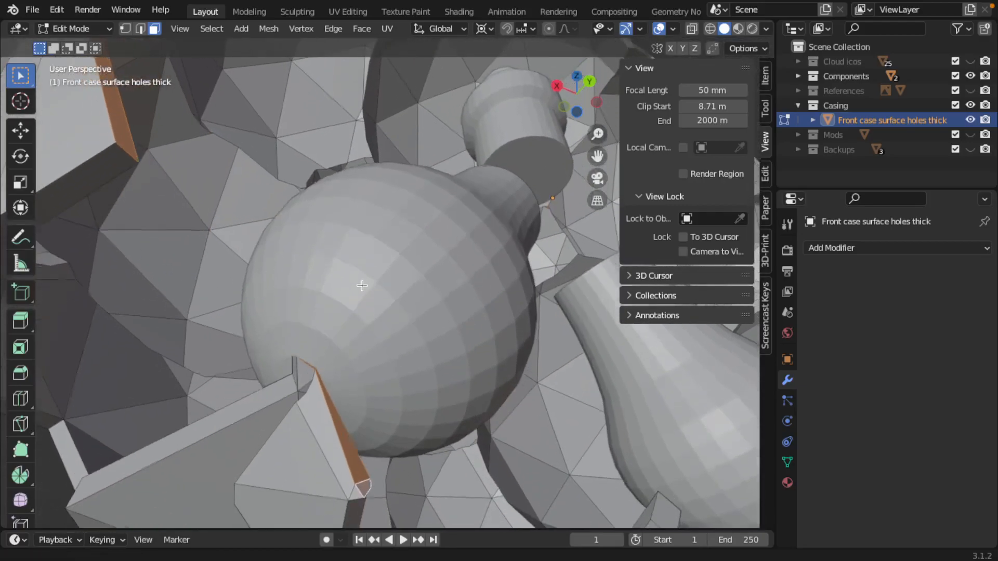
# - Add the rim end faces of the neighbouring underside strips to the selection
pyautogui.keyDown('shift'); pyautogui.moveTo(360, 473); pyautogui.dragTo(406, 390, button='middle'); pyautogui.keyUp('shift')
pyautogui.keyDown('shift'); pyautogui.click(466, 420); pyautogui.keyUp('shift')
pyautogui.keyDown('shift'); pyautogui.click(582, 407); pyautogui.keyUp('shift')
pyautogui.keyDown('shift'); pyautogui.click(601, 382); pyautogui.keyUp('shift')
pyautogui.keyDown('shift'); pyautogui.moveTo(601, 381); pyautogui.dragTo(422, 316, button='middle'); pyautogui.keyUp('shift')
pyautogui.moveTo(501, 382); pyautogui.dragTo(434, 445, button='middle')
pyautogui.scroll(-5, 508, 383)
pyautogui.keyDown('shift'); pyautogui.moveTo(557, 330); pyautogui.dragTo(416, 373, button='middle'); pyautogui.keyUp('shift')
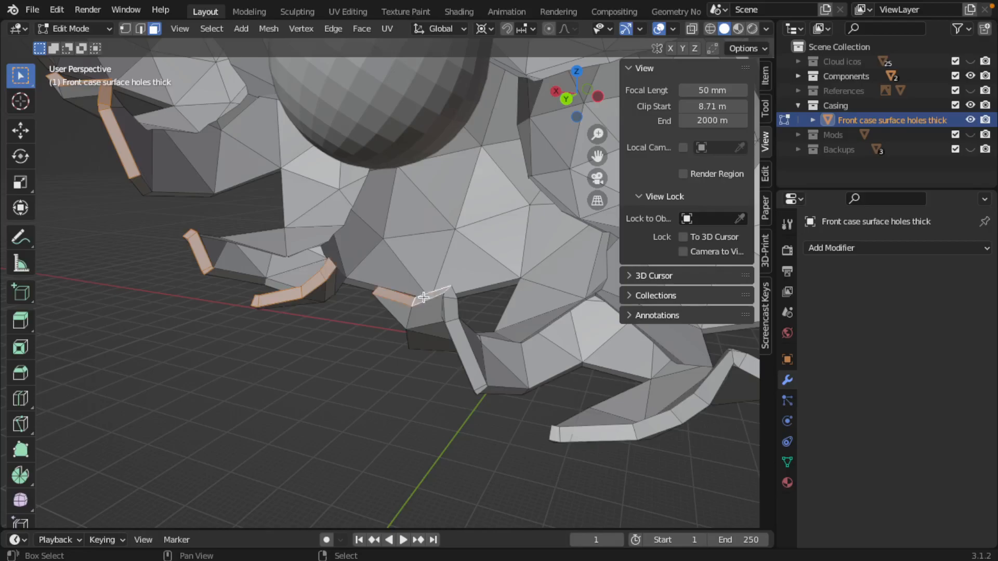
# - Extend the selection over the rim faces of the curved underside strip and its short end piece
pyautogui.keyDown('shift'); pyautogui.moveTo(477, 364); pyautogui.dragTo(426, 312, button='middle'); pyautogui.keyUp('shift')
pyautogui.scroll(-2, 426, 325)
pyautogui.scroll(3, 448, 340)
pyautogui.keyDown('shift'); pyautogui.click(444, 337); pyautogui.keyUp('shift')
pyautogui.keyDown('shift'); pyautogui.moveTo(515, 317); pyautogui.dragTo(324, 329, button='middle'); pyautogui.keyUp('shift')
pyautogui.moveTo(341, 374); pyautogui.dragTo(389, 349, button='middle')
pyautogui.scroll(4, 406, 328)
pyautogui.scroll(2, 406, 329)
pyautogui.keyDown('shift'); pyautogui.rightClick(414, 399); pyautogui.keyUp('shift')
pyautogui.keyDown('shift'); pyautogui.rightClick(445, 416); pyautogui.keyUp('shift')
pyautogui.moveTo(445, 416); pyautogui.dragTo(484, 338, button='middle')
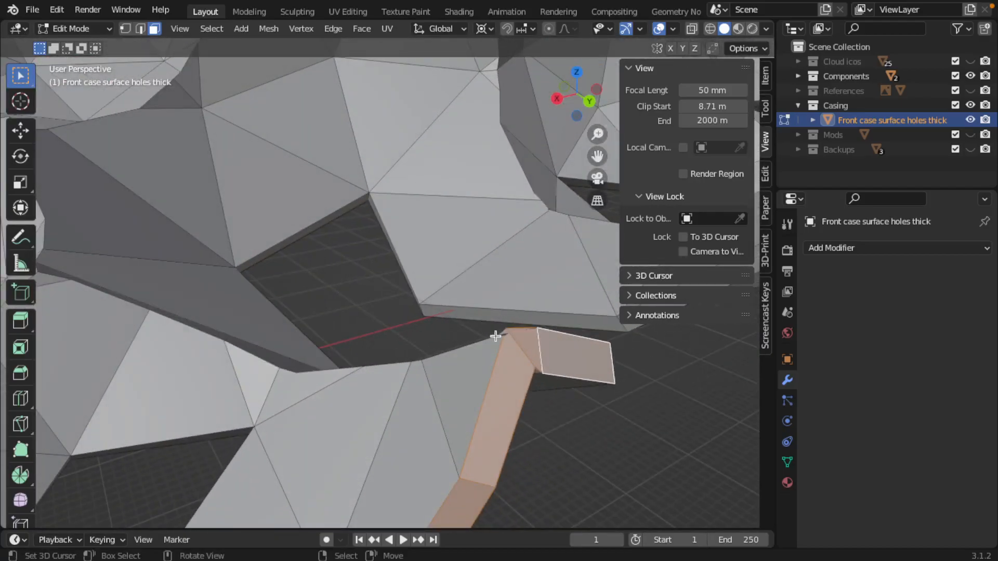
# - Add the first rim face of the next underside strip beyond the gap to the selection
pyautogui.scroll(1, 520, 353)
pyautogui.scroll(-2, 534, 354)
pyautogui.keyDown('shift'); pyautogui.moveTo(581, 332); pyautogui.dragTo(441, 345, button='middle'); pyautogui.keyUp('shift')
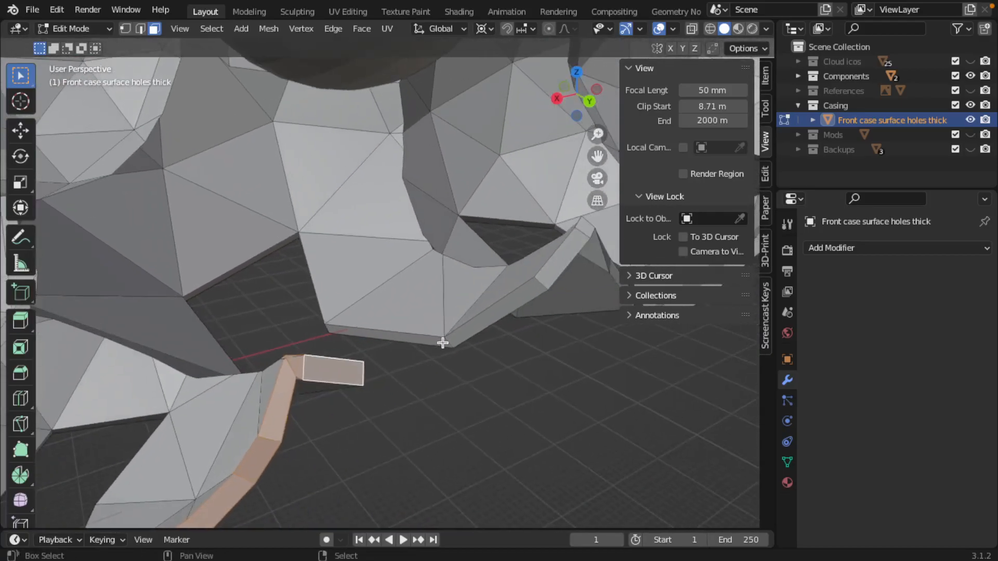
pyautogui.moveTo(540, 311); pyautogui.dragTo(245, 314, button='middle')
pyautogui.keyDown('shift'); pyautogui.click(408, 268); pyautogui.keyUp('shift')
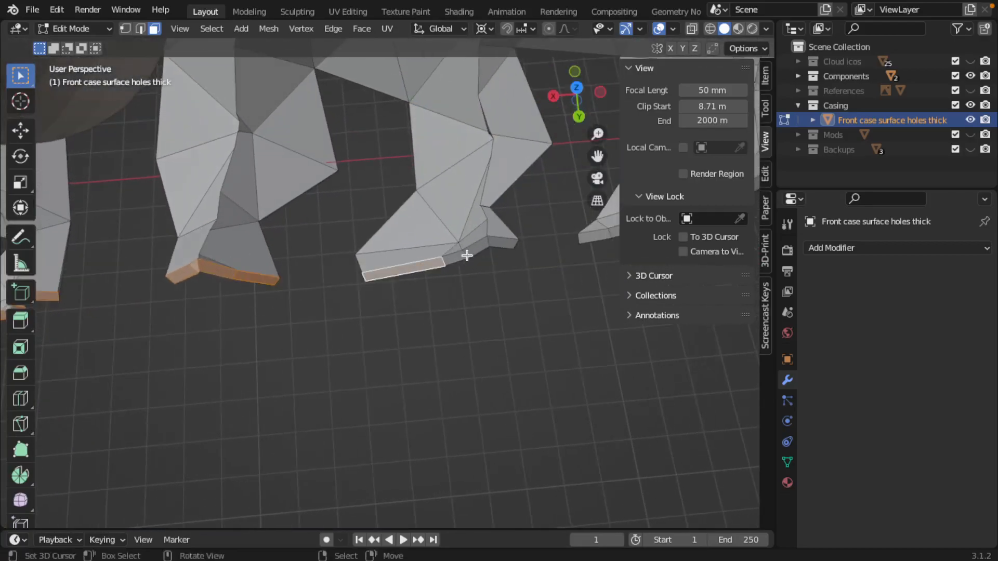
pyautogui.keyDown('shift'); pyautogui.moveTo(503, 245); pyautogui.dragTo(286, 325, button='middle'); pyautogui.keyUp('shift')
# - Continue selecting rim faces along the underside strip up to the outermost side lobe
pyautogui.keyDown('shift'); pyautogui.rightClick(297, 297); pyautogui.keyUp('shift')
pyautogui.keyDown('shift'); pyautogui.rightClick(341, 279); pyautogui.keyUp('shift')
pyautogui.keyDown('shift'); pyautogui.rightClick(349, 272); pyautogui.keyUp('shift')
pyautogui.keyDown('shift'); pyautogui.rightClick(372, 268); pyautogui.keyUp('shift')
pyautogui.keyDown('shift'); pyautogui.rightClick(407, 270); pyautogui.keyUp('shift')
pyautogui.keyDown('shift'); pyautogui.rightClick(440, 269); pyautogui.keyUp('shift')
pyautogui.keyDown('shift'); pyautogui.moveTo(499, 261); pyautogui.dragTo(366, 280, button='middle'); pyautogui.keyUp('shift')
# - Add the rim faces curving up and around the outermost side lobe to the selection
pyautogui.keyDown('shift'); pyautogui.rightClick(360, 310); pyautogui.keyUp('shift')
pyautogui.keyDown('shift'); pyautogui.rightClick(374, 203); pyautogui.keyUp('shift')
pyautogui.keyDown('shift'); pyautogui.rightClick(363, 183); pyautogui.keyUp('shift')
pyautogui.keyDown('shift'); pyautogui.rightClick(341, 143); pyautogui.keyUp('shift')
pyautogui.keyDown('shift'); pyautogui.rightClick(318, 114); pyautogui.keyUp('shift')
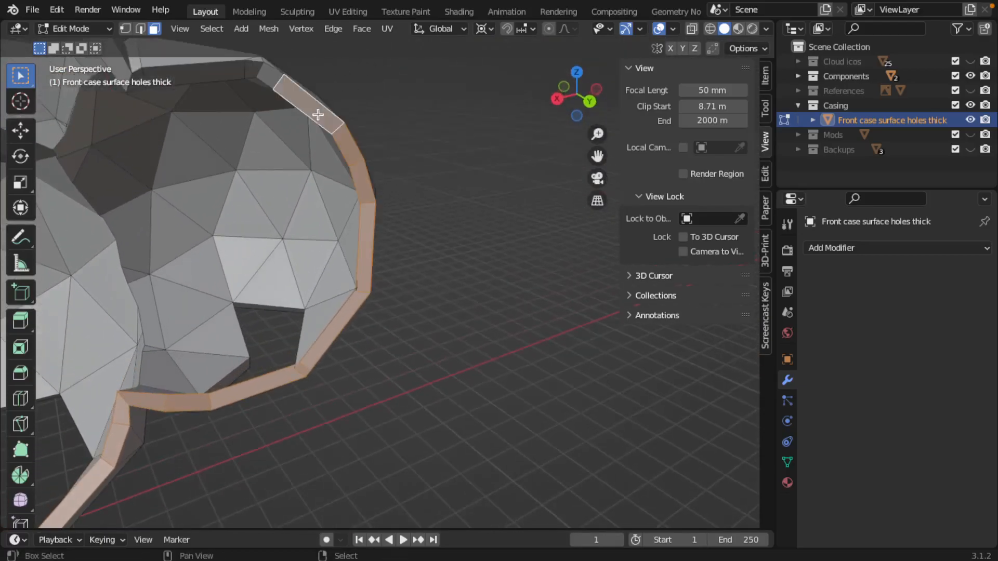
pyautogui.keyDown('shift'); pyautogui.rightClick(266, 76); pyautogui.keyUp('shift')
pyautogui.keyDown('shift'); pyautogui.rightClick(250, 70); pyautogui.keyUp('shift')
pyautogui.keyDown('shift'); pyautogui.rightClick(197, 72); pyautogui.keyUp('shift')
# - Extend the rim face selection across the small lobe directly above the outermost side lobe
pyautogui.keyDown('shift'); pyautogui.moveTo(196, 73); pyautogui.dragTo(336, 185, button='middle'); pyautogui.keyUp('shift')
pyautogui.keyDown('shift'); pyautogui.rightClick(345, 128); pyautogui.keyUp('shift')
pyautogui.keyDown('shift'); pyautogui.rightClick(320, 90); pyautogui.keyUp('shift')
pyautogui.scroll(-3, 341, 148)
pyautogui.scroll(2, 348, 197)
pyautogui.keyDown('shift'); pyautogui.rightClick(318, 136); pyautogui.keyUp('shift')
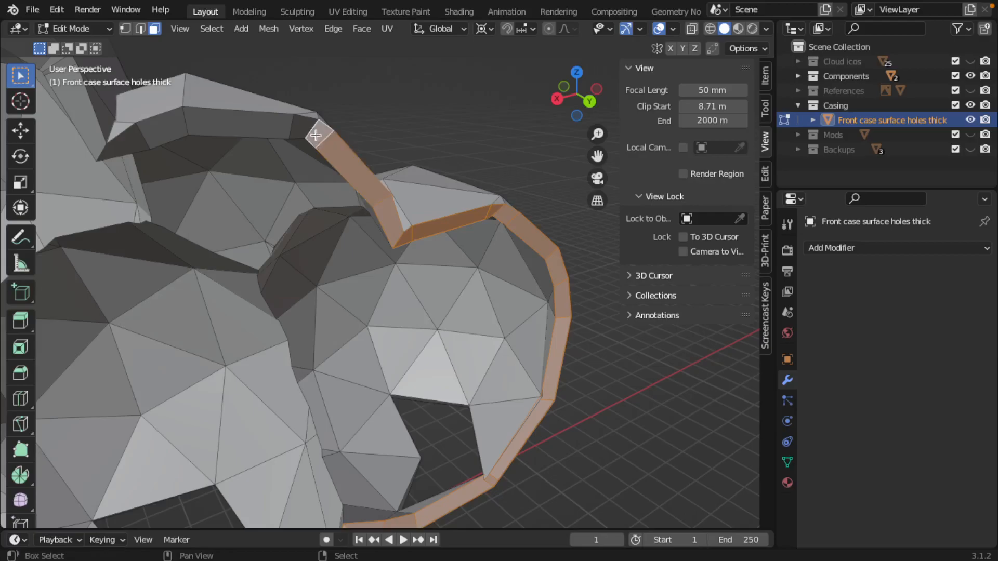
pyautogui.keyDown('shift'); pyautogui.rightClick(265, 127); pyautogui.keyUp('shift')
pyautogui.keyDown('shift'); pyautogui.rightClick(165, 127); pyautogui.keyUp('shift')
pyautogui.keyDown('shift'); pyautogui.rightClick(135, 139); pyautogui.keyUp('shift')
# - Add the rim faces of the next lobe up the case's side, including its inner corner faces
pyautogui.moveTo(90, 128); pyautogui.dragTo(245, 229, button='middle')
pyautogui.keyDown('shift'); pyautogui.rightClick(337, 266); pyautogui.keyUp('shift')
pyautogui.keyDown('shift'); pyautogui.rightClick(358, 281); pyautogui.keyUp('shift')
pyautogui.moveTo(358, 281); pyautogui.dragTo(297, 273, button='middle')
pyautogui.keyDown('shift'); pyautogui.rightClick(254, 237); pyautogui.keyUp('shift')
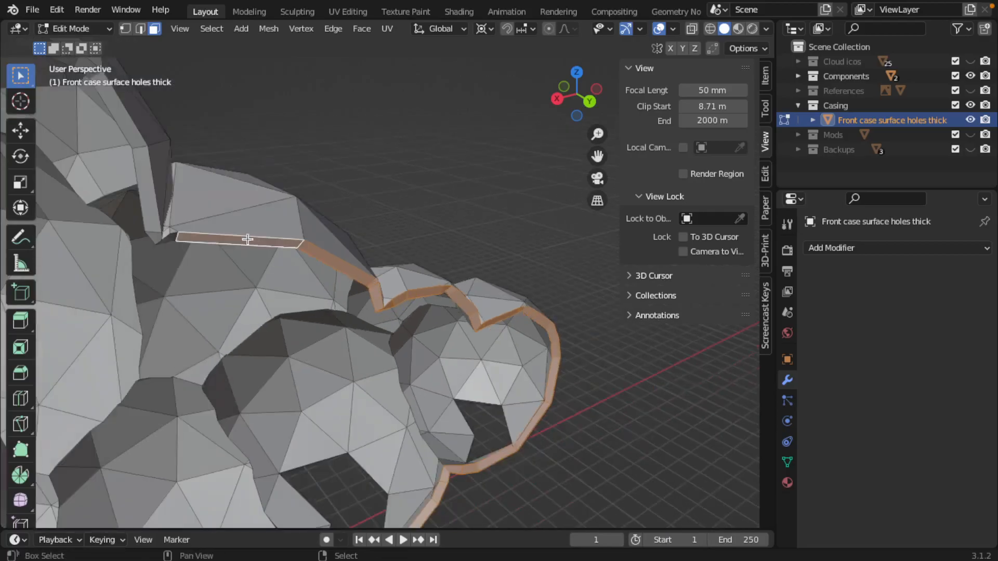
pyautogui.keyDown('shift'); pyautogui.rightClick(169, 237); pyautogui.keyUp('shift')
pyautogui.keyDown('shift'); pyautogui.rightClick(153, 236); pyautogui.keyUp('shift')
pyautogui.keyDown('shift'); pyautogui.rightClick(152, 222); pyautogui.keyUp('shift')
# - Select the rim faces of the stepped lobe leading to the start of the large upper side lobe
pyautogui.keyDown('shift'); pyautogui.moveTo(153, 218); pyautogui.dragTo(183, 263, button='middle'); pyautogui.keyUp('shift')
pyautogui.keyDown('shift'); pyautogui.rightClick(185, 239); pyautogui.keyUp('shift')
pyautogui.keyDown('shift'); pyautogui.rightClick(176, 232); pyautogui.keyUp('shift')
pyautogui.keyDown('shift'); pyautogui.rightClick(157, 224); pyautogui.keyUp('shift')
pyautogui.keyDown('shift'); pyautogui.moveTo(147, 223); pyautogui.dragTo(207, 249, button='middle'); pyautogui.keyUp('shift')
pyautogui.keyDown('shift'); pyautogui.rightClick(243, 268); pyautogui.keyUp('shift')
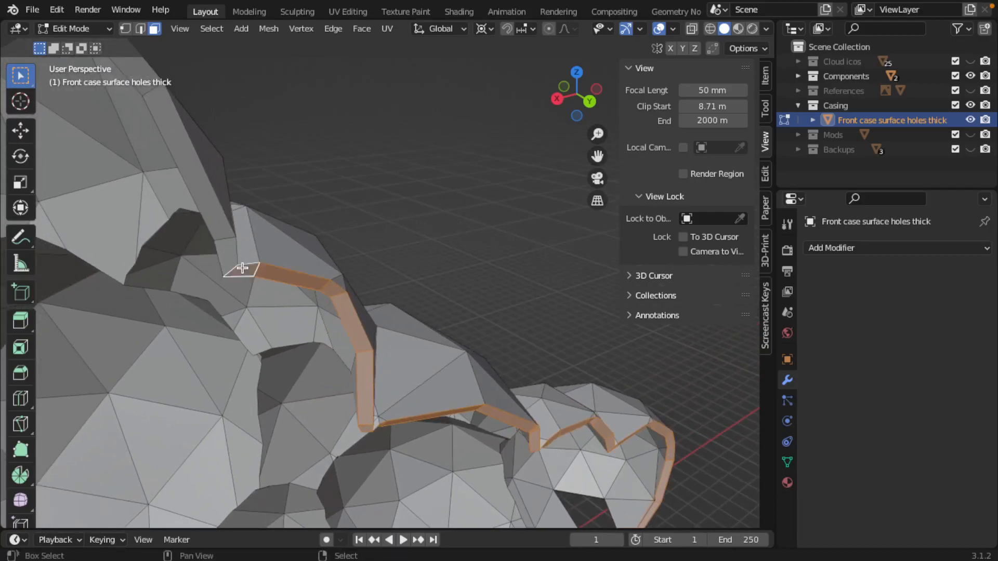
pyautogui.keyDown('shift'); pyautogui.rightClick(215, 213); pyautogui.keyUp('shift')
pyautogui.keyDown('shift'); pyautogui.moveTo(214, 213); pyautogui.dragTo(272, 308, button='middle'); pyautogui.keyUp('shift')
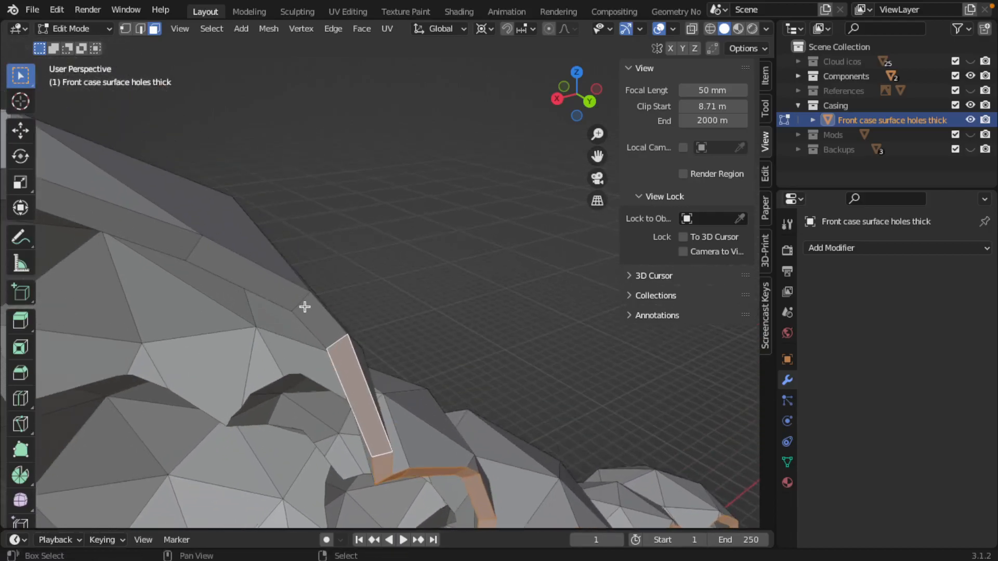
# - Add the rim faces arching over the large upper side lobe to the selection
pyautogui.keyDown('shift'); pyautogui.rightClick(304, 307); pyautogui.keyUp('shift')
pyautogui.keyDown('shift'); pyautogui.rightClick(284, 291); pyautogui.keyUp('shift')
pyautogui.keyDown('shift'); pyautogui.rightClick(188, 250); pyautogui.keyUp('shift')
pyautogui.scroll(-3, 190, 259)
pyautogui.keyDown('shift'); pyautogui.rightClick(233, 254); pyautogui.keyUp('shift')
pyautogui.keyDown('shift'); pyautogui.rightClick(200, 258); pyautogui.keyUp('shift')
pyautogui.keyDown('shift'); pyautogui.rightClick(111, 294); pyautogui.keyUp('shift')
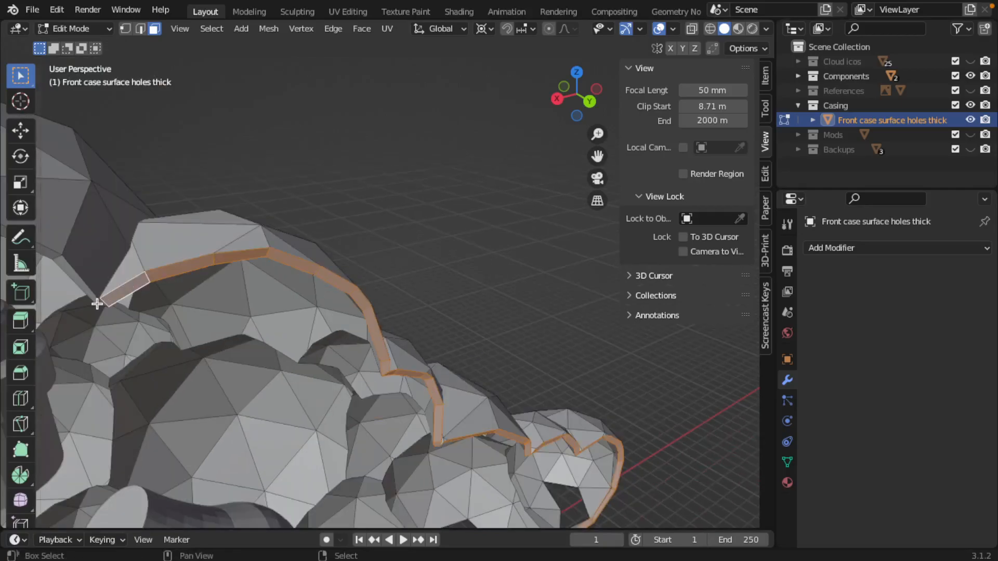
# - Extend the rim face selection over the top lobe above the capped cylindrical component
pyautogui.keyDown('shift'); pyautogui.moveTo(88, 290); pyautogui.dragTo(180, 263, button='middle'); pyautogui.keyUp('shift')
pyautogui.keyDown('shift'); pyautogui.rightClick(155, 251); pyautogui.keyUp('shift')
pyautogui.keyDown('shift'); pyautogui.rightClick(106, 225); pyautogui.keyUp('shift')
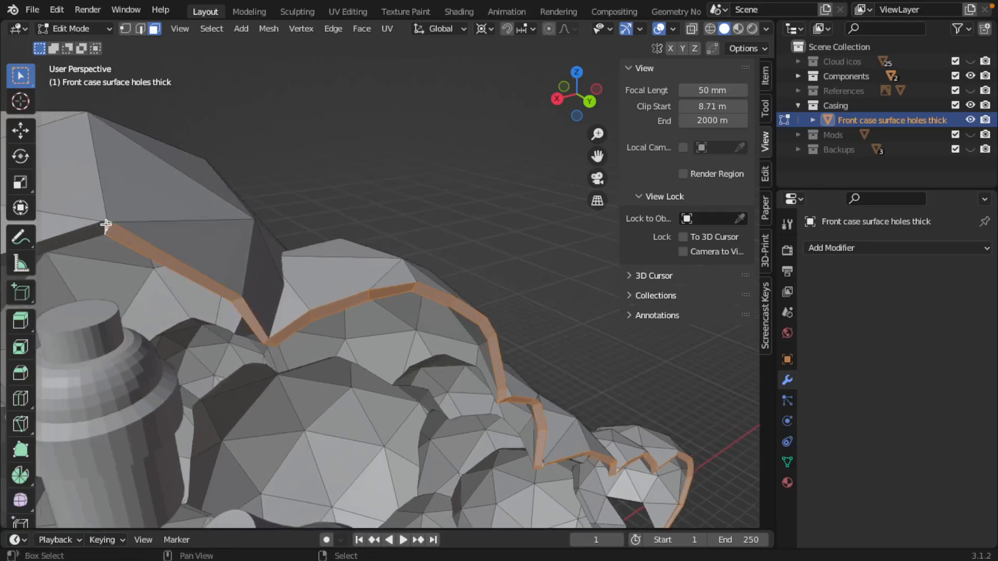
pyautogui.keyDown('shift'); pyautogui.moveTo(123, 249); pyautogui.dragTo(216, 207, button='middle'); pyautogui.keyUp('shift')
pyautogui.keyDown('shift'); pyautogui.rightClick(201, 215); pyautogui.keyUp('shift')
pyautogui.keyDown('shift'); pyautogui.rightClick(126, 290); pyautogui.keyUp('shift')
# - Add the rim faces from the valley beside the top lobe along the adjoining upper lobe's arch
pyautogui.keyDown('shift'); pyautogui.moveTo(98, 360); pyautogui.dragTo(115, 343, button='middle'); pyautogui.keyUp('shift')
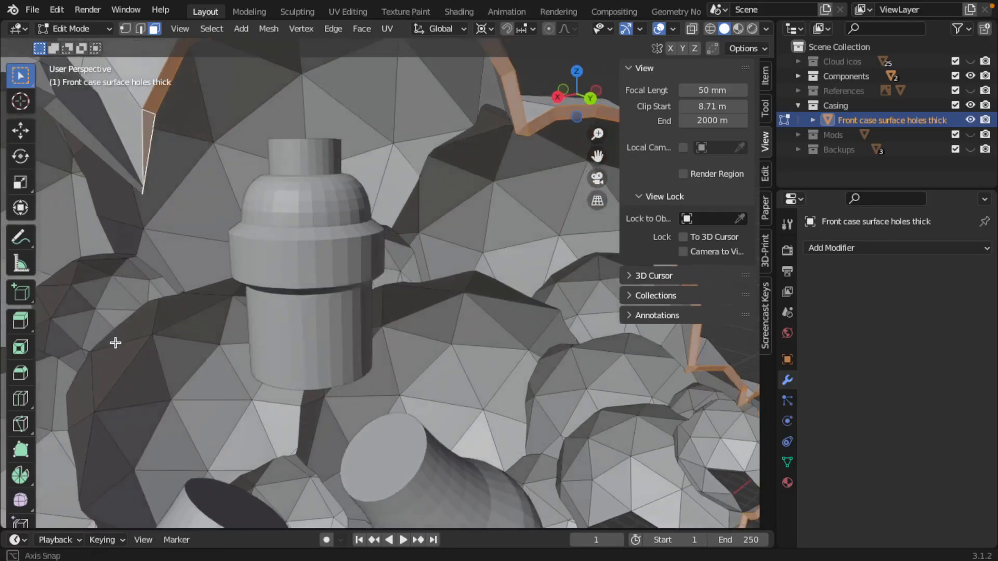
pyautogui.keyDown('shift'); pyautogui.rightClick(122, 174); pyautogui.keyUp('shift')
pyautogui.keyDown('shift'); pyautogui.moveTo(129, 177); pyautogui.dragTo(205, 241, button='middle'); pyautogui.keyUp('shift')
pyautogui.keyDown('shift'); pyautogui.rightClick(194, 210); pyautogui.keyUp('shift')
pyautogui.keyDown('shift'); pyautogui.rightClick(167, 207); pyautogui.keyUp('shift')
pyautogui.scroll(-5, 205, 241)
pyautogui.moveTo(289, 282); pyautogui.dragTo(327, 176, button='middle')
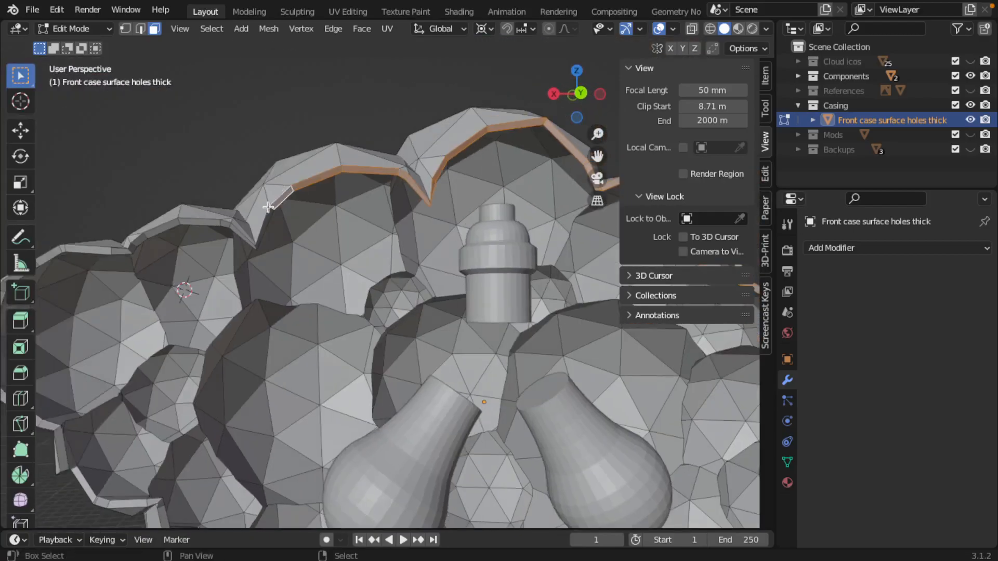
# - Add the rim faces of the smaller upper lobe and the start of the outermost side lobe to the selection
pyautogui.scroll(-5, 265, 220)
pyautogui.scroll(7, 270, 249)
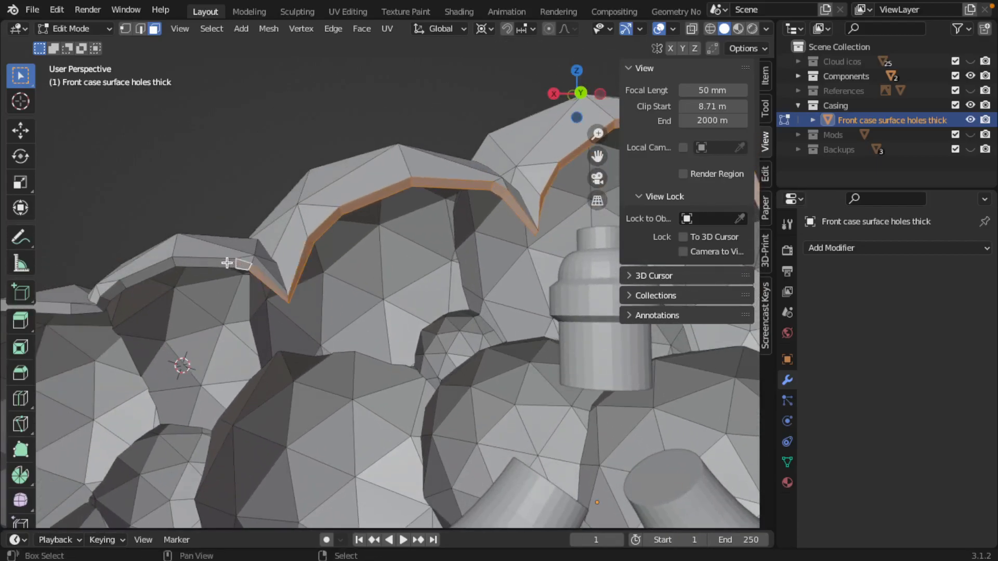
pyautogui.keyDown('shift'); pyautogui.click(139, 278); pyautogui.keyUp('shift')
pyautogui.keyDown('shift'); pyautogui.click(99, 305); pyautogui.keyUp('shift')
pyautogui.moveTo(99, 304); pyautogui.dragTo(199, 304, button='middle')
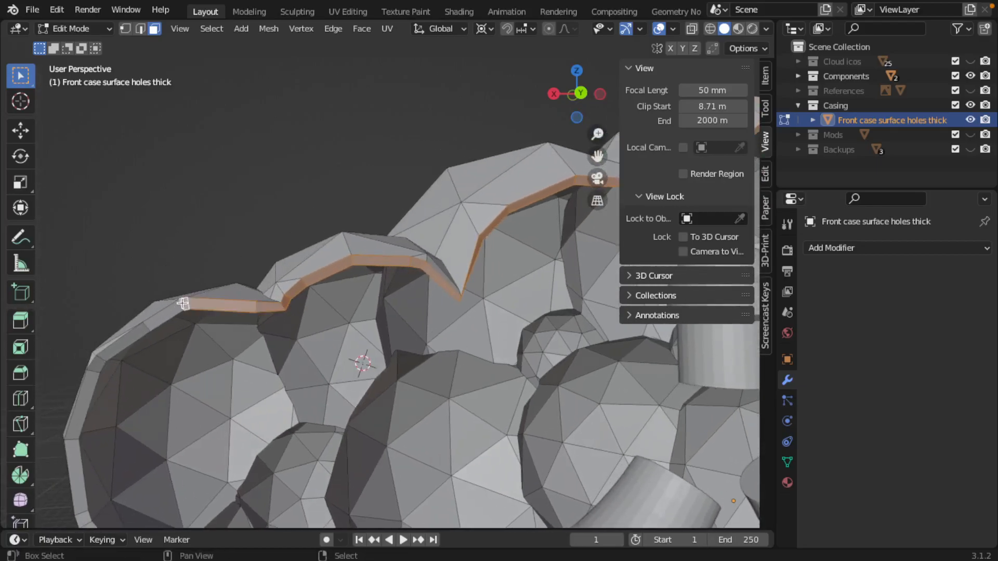
# - Extend the rim face selection around the outermost side lobe and down its lower side
pyautogui.keyDown('shift'); pyautogui.click(108, 355); pyautogui.keyUp('shift')
pyautogui.keyDown('shift'); pyautogui.click(91, 378); pyautogui.keyUp('shift')
pyautogui.moveTo(187, 391); pyautogui.dragTo(185, 289, button='middle')
pyautogui.keyDown('shift'); pyautogui.click(185, 291); pyautogui.keyUp('shift')
pyautogui.keyDown('shift'); pyautogui.click(191, 348); pyautogui.keyUp('shift')
pyautogui.keyDown('shift'); pyautogui.click(199, 358); pyautogui.keyUp('shift')
pyautogui.keyDown('shift'); pyautogui.click(212, 372); pyautogui.keyUp('shift')
# - Add the remaining rim faces of the small lower side lobes beneath the outermost lobe to the selection
pyautogui.keyDown('shift'); pyautogui.moveTo(260, 401); pyautogui.dragTo(276, 335, button='middle'); pyautogui.keyUp('shift')
pyautogui.keyDown('shift'); pyautogui.click(239, 316); pyautogui.keyUp('shift')
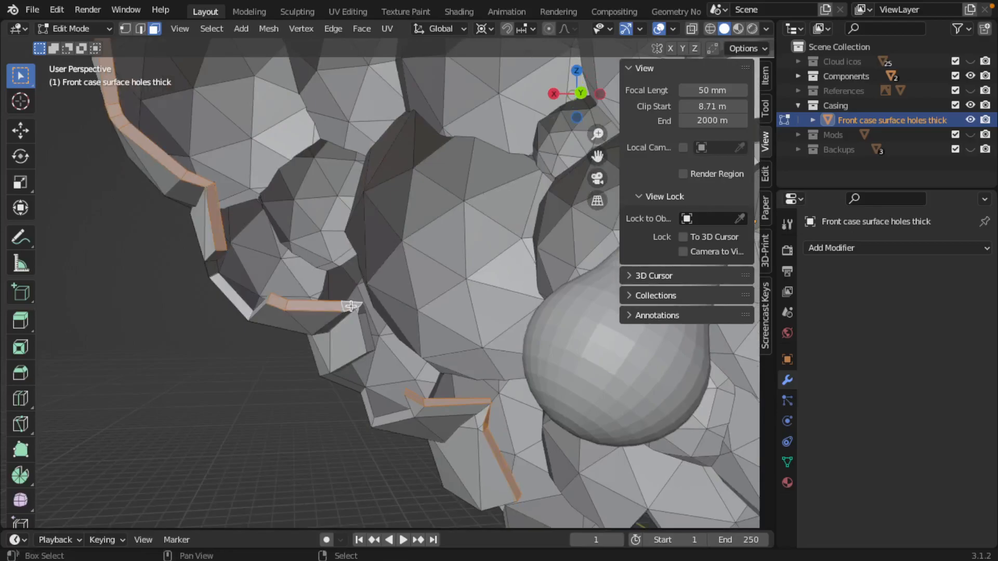
pyautogui.keyDown('shift'); pyautogui.click(370, 326); pyautogui.keyUp('shift')
pyautogui.scroll(-7, 448, 354)
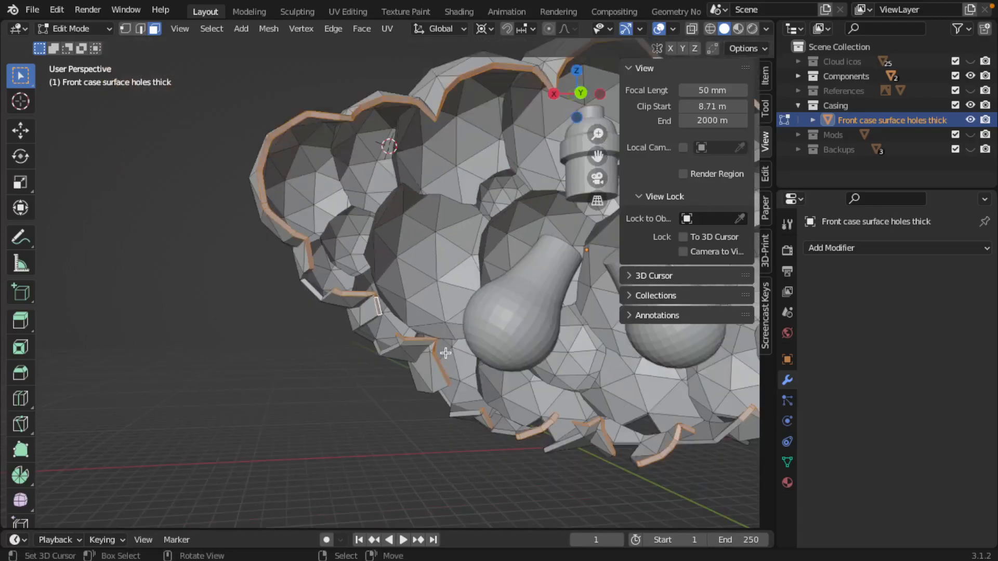
pyautogui.moveTo(447, 354); pyautogui.dragTo(418, 318, button='middle')
pyautogui.scroll(4, 366, 244)
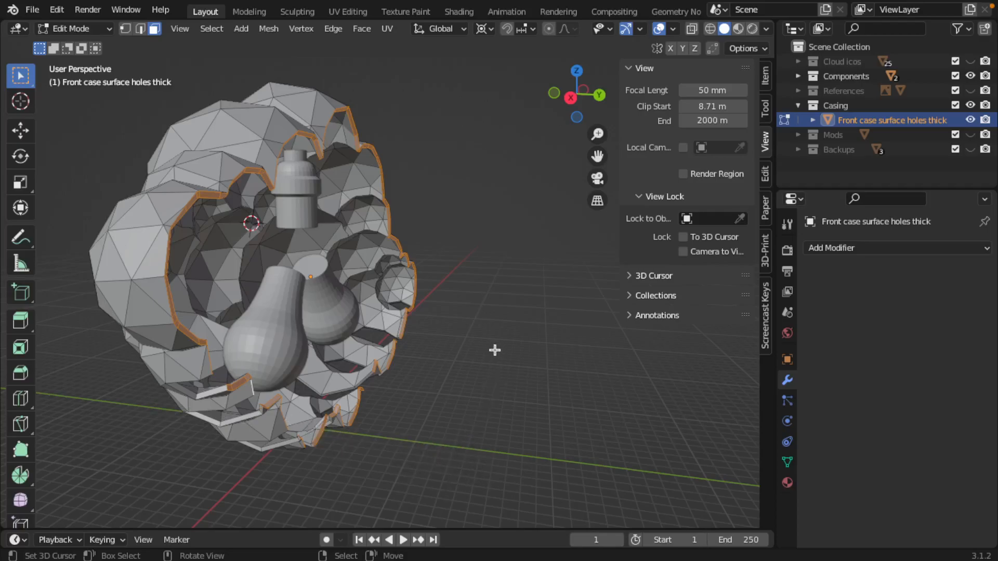
# - Flatten the selected rim faces by scaling them to 0 along the global Y axis
pyautogui.press('s')
pyautogui.write('y')
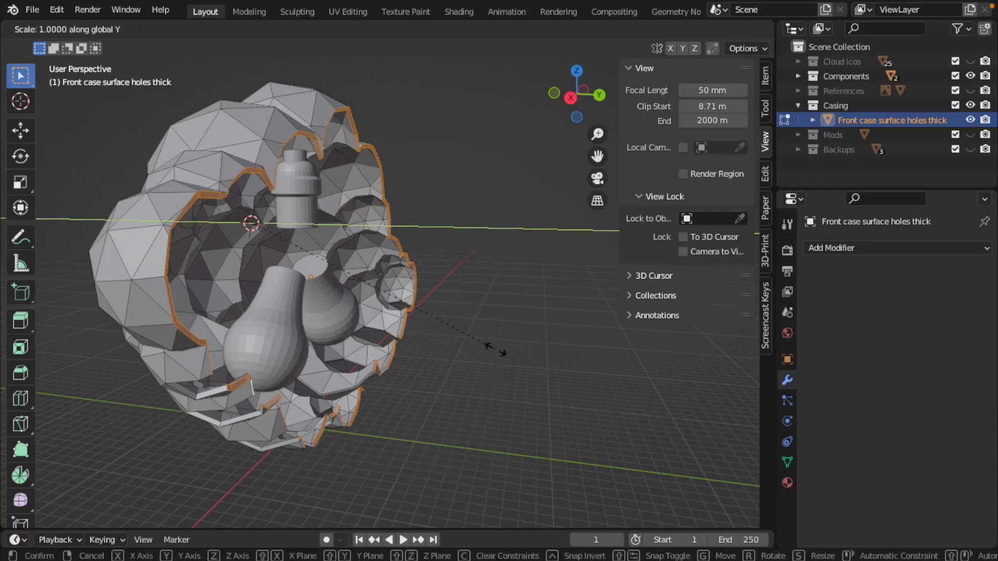
pyautogui.write('0')
pyautogui.press('Return')
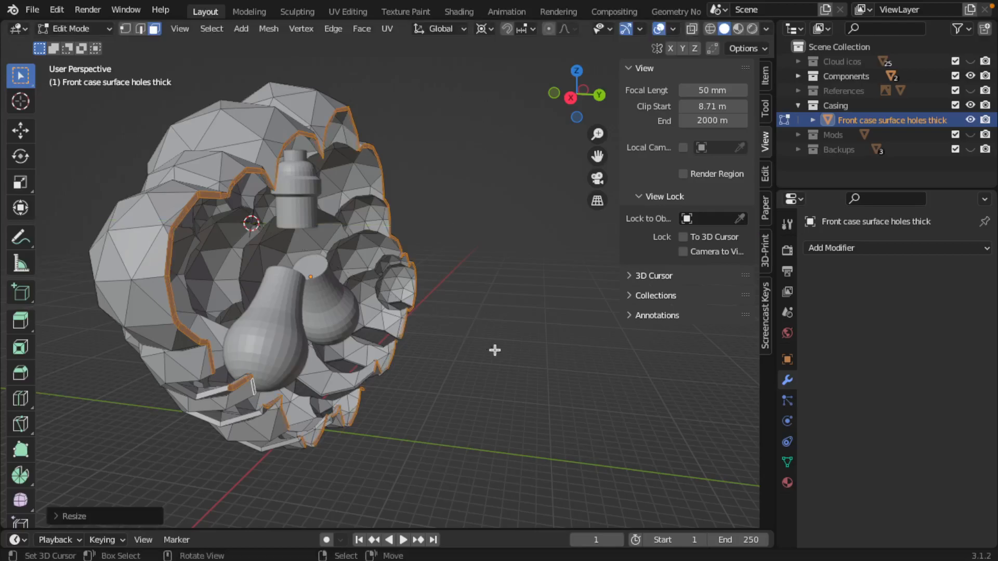
# - Examine the lower rim of the case for distorted faces, framing the selected small rim face close up
pyautogui.moveTo(382, 306); pyautogui.dragTo(356, 375, button='middle')
pyautogui.scroll(8, 313, 400)
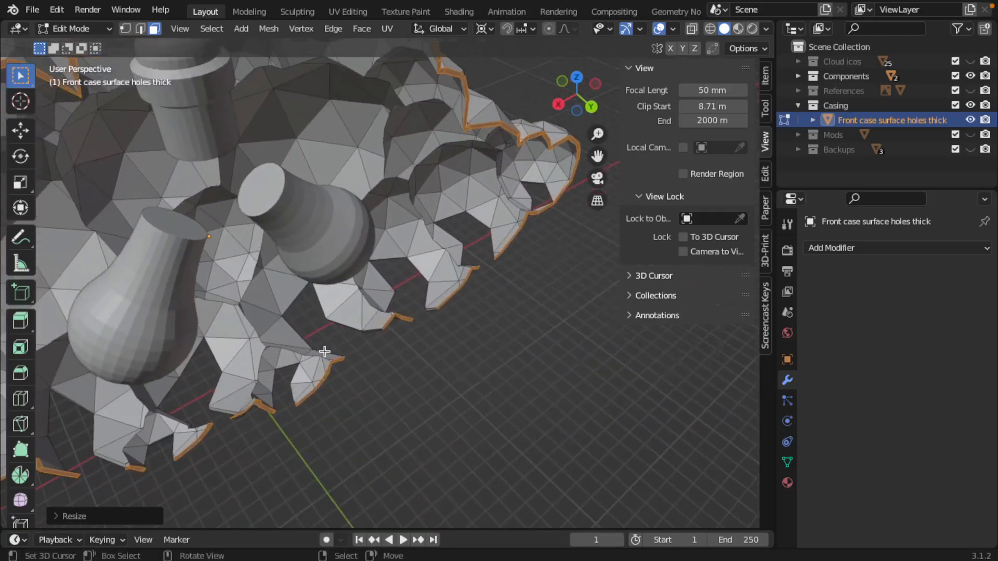
pyautogui.scroll(6, 313, 389)
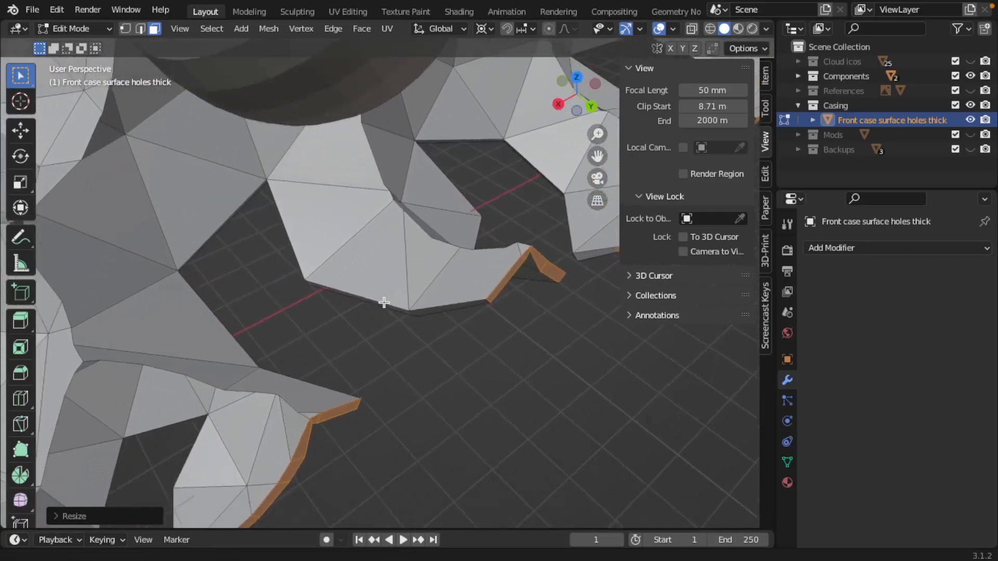
pyautogui.scroll(-2, 386, 345)
pyautogui.moveTo(490, 334); pyautogui.dragTo(406, 326, button='middle')
pyautogui.scroll(6, 305, 335)
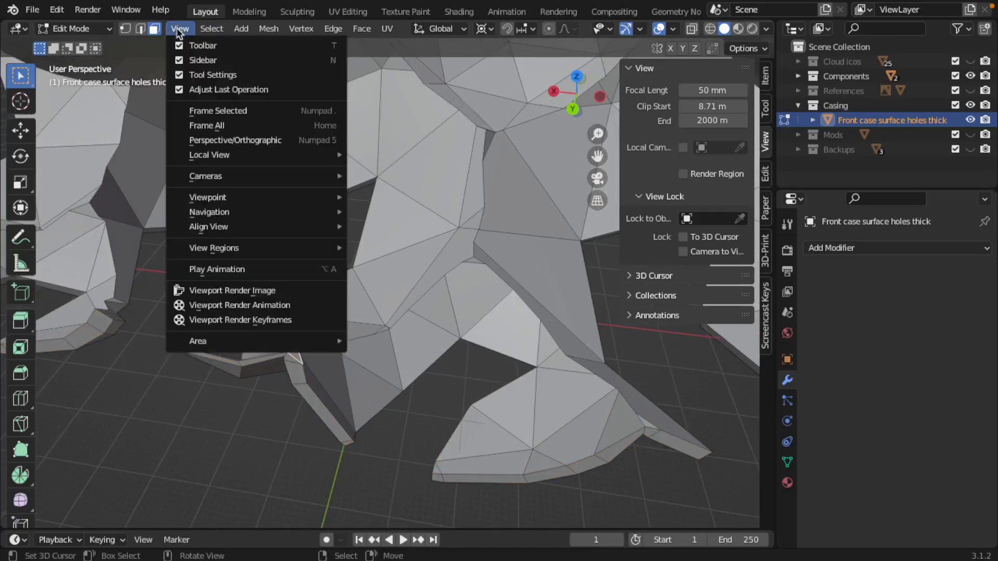
pyautogui.click(208, 119)
pyautogui.moveTo(369, 334); pyautogui.dragTo(367, 294, button='middle')
pyautogui.scroll(-5, 368, 294)
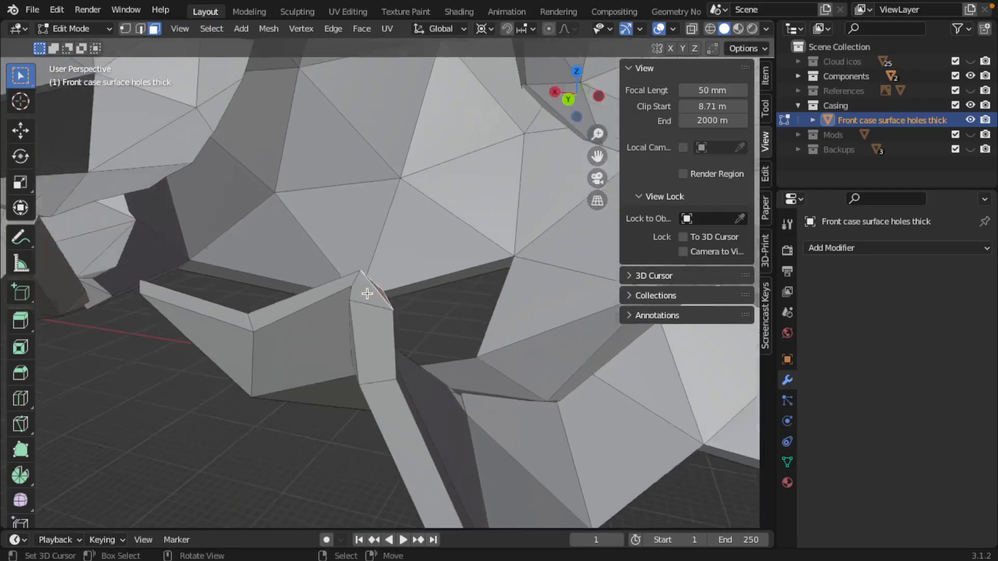
# - Triangulate the selected faces beside the notch at the lower rim of the case
pyautogui.keyDown('shift'); pyautogui.moveTo(491, 310); pyautogui.dragTo(319, 274, button='middle'); pyautogui.keyUp('shift')
pyautogui.scroll(-4, 481, 315)
pyautogui.moveTo(481, 315); pyautogui.dragTo(459, 344, button='middle')
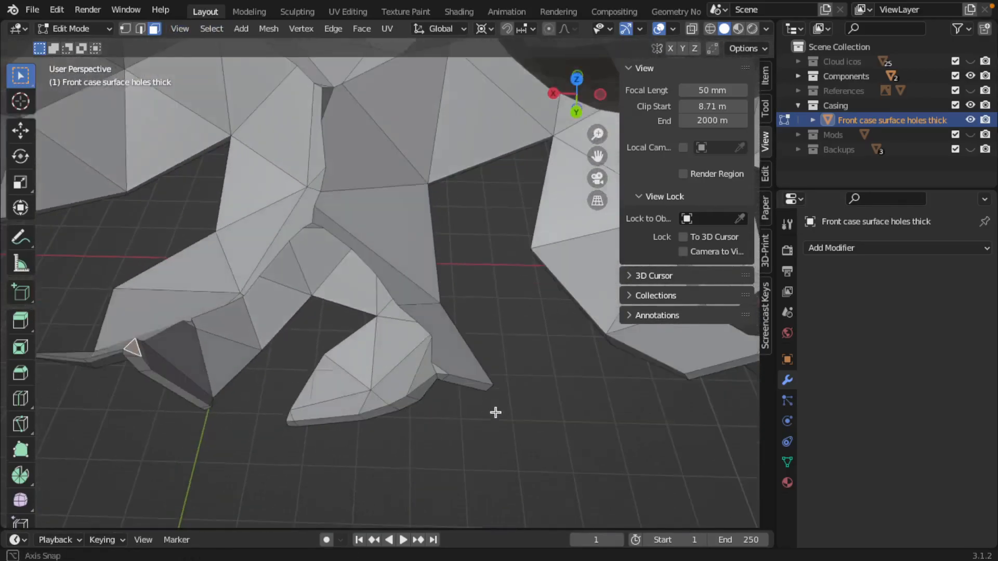
pyautogui.scroll(-2, 450, 396)
pyautogui.scroll(5, 450, 396)
pyautogui.keyDown('shift'); pyautogui.moveTo(450, 397); pyautogui.dragTo(255, 329, button='middle'); pyautogui.keyUp('shift')
pyautogui.hotkey('ctrl', 't')
pyautogui.moveTo(372, 317); pyautogui.dragTo(292, 214, button='middle')
pyautogui.moveTo(286, 213); pyautogui.dragTo(356, 228, button='middle')
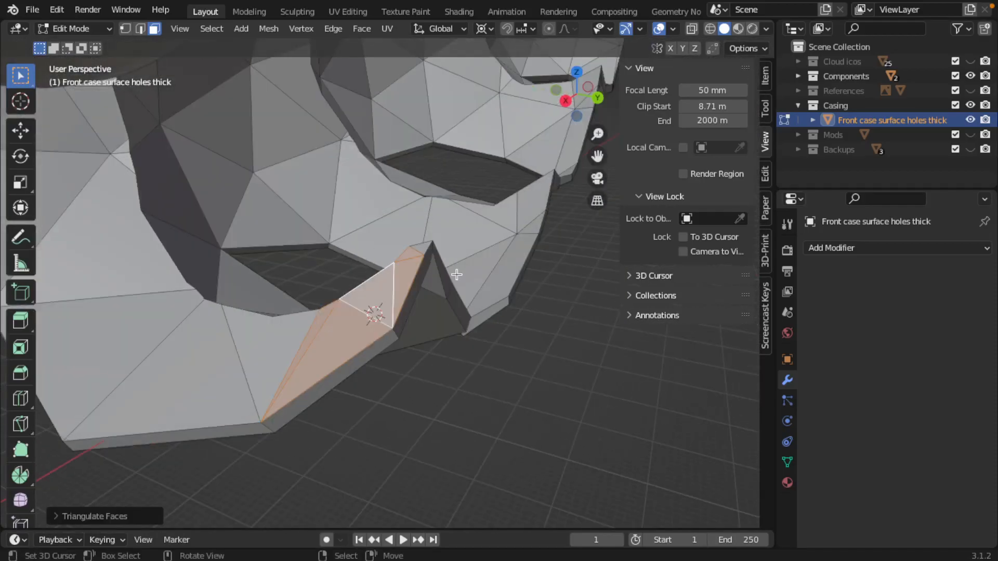
# - Triangulate the small selected face at the tip of the pointed lower rim segment
pyautogui.moveTo(456, 280); pyautogui.dragTo(372, 258, button='middle')
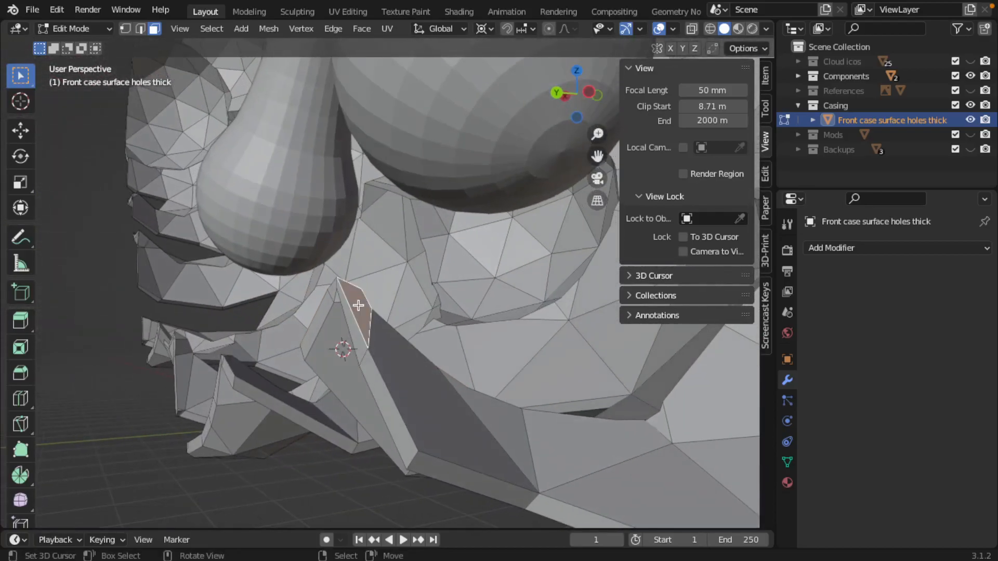
pyautogui.hotkey('ctrl', 't')
pyautogui.moveTo(390, 338); pyautogui.dragTo(429, 255, button='middle')
pyautogui.scroll(5, 429, 255)
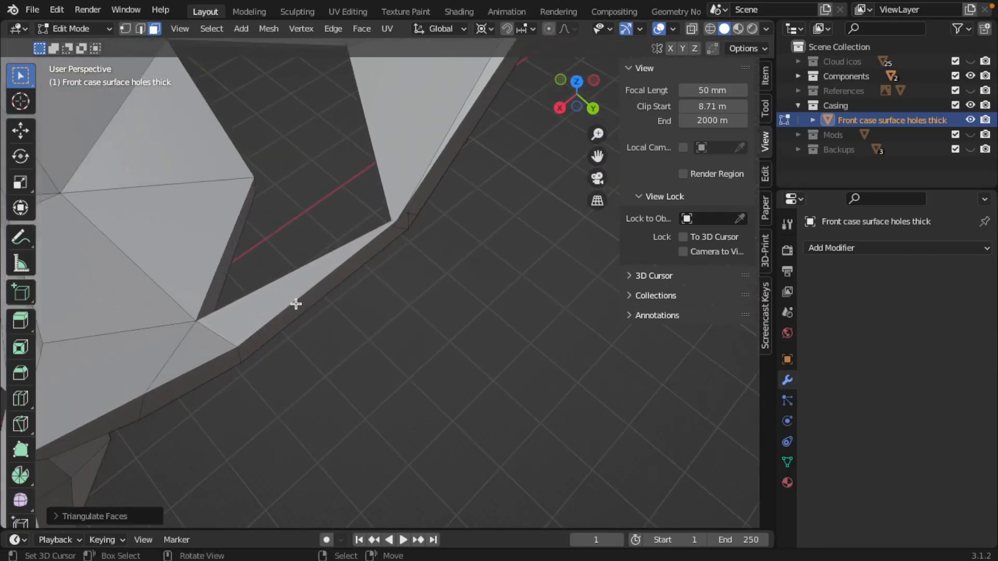
# - In edge select mode, select the edges bounding the open gap in the rim strip beside the pointed lobe tip
pyautogui.hotkey('ctrl', 'Tab')
pyautogui.click(270, 285)
pyautogui.click(278, 315)
pyautogui.keyDown('shift'); pyautogui.rightClick(297, 293); pyautogui.keyUp('shift')
pyautogui.moveTo(326, 273); pyautogui.dragTo(118, 169, button='middle')
pyautogui.keyDown('shift'); pyautogui.moveTo(368, 361); pyautogui.dragTo(405, 364, button='middle'); pyautogui.keyUp('shift')
pyautogui.scroll(4, 322, 364)
pyautogui.keyDown('shift'); pyautogui.moveTo(171, 395); pyautogui.dragTo(254, 323, button='middle'); pyautogui.keyUp('shift')
pyautogui.keyDown('shift'); pyautogui.rightClick(281, 372); pyautogui.keyUp('shift')
pyautogui.moveTo(283, 372); pyautogui.dragTo(427, 378, button='middle')
pyautogui.hotkey('ctrl', 'Tab')
pyautogui.click(296, 363)
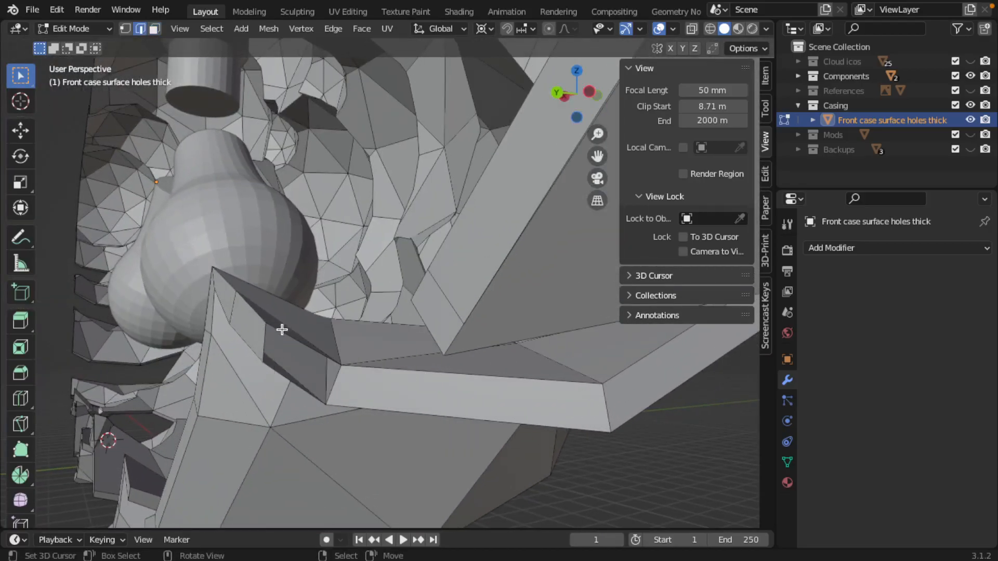
pyautogui.moveTo(333, 383); pyautogui.dragTo(347, 369, button='middle')
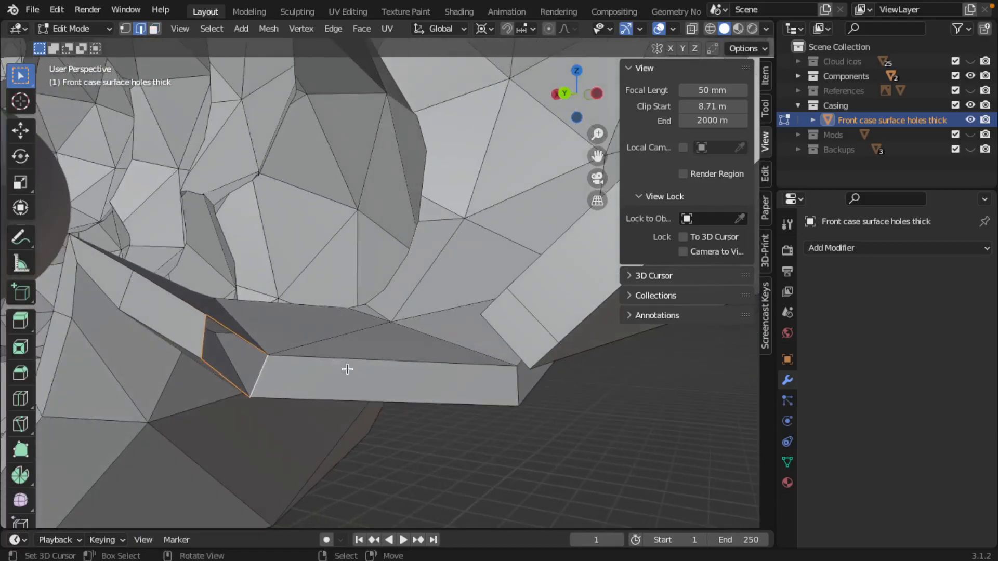
# - Enable the Screencast Keys display in the viewport
pyautogui.click(767, 298)
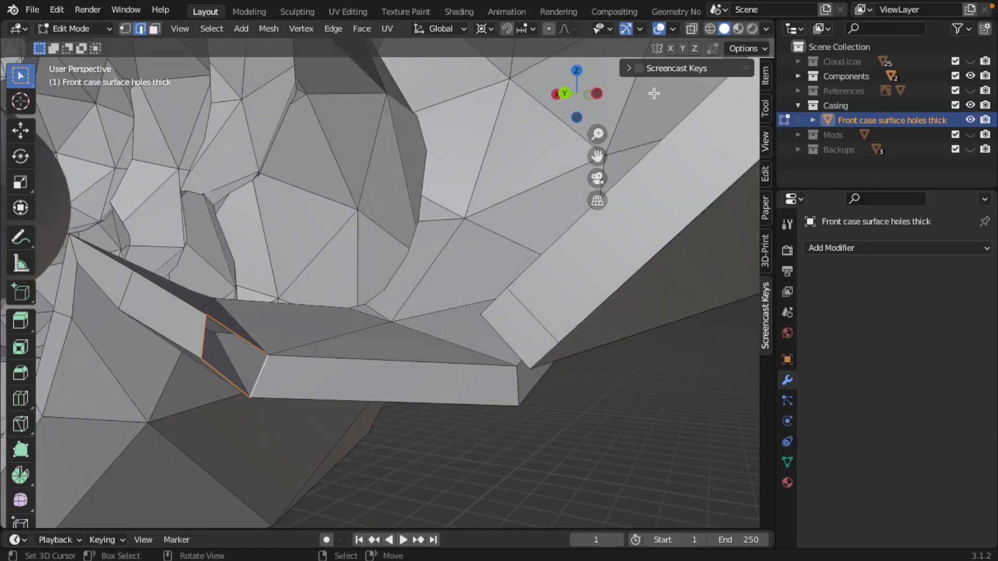
pyautogui.click(630, 68)
pyautogui.click(630, 68)
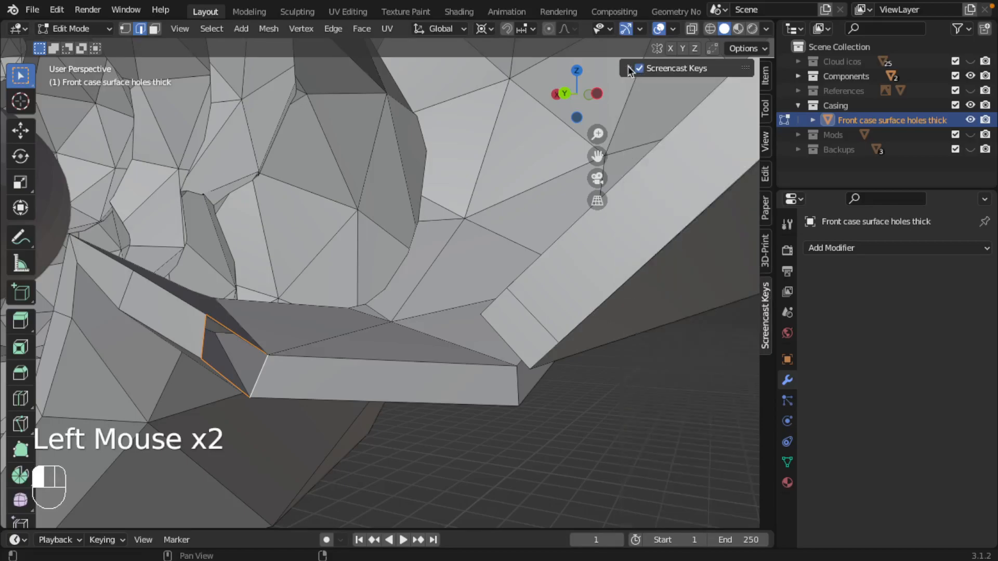
# - Fill the selected edge gap in the rim with a face and return to Object Mode
pyautogui.press('f')
pyautogui.scroll(-4, 274, 348)
pyautogui.moveTo(273, 348); pyautogui.dragTo(342, 341, button='middle')
pyautogui.scroll(-4, 333, 333)
pyautogui.keyDown('shift'); pyautogui.moveTo(350, 290); pyautogui.dragTo(478, 338, button='middle'); pyautogui.keyUp('shift')
pyautogui.scroll(2, 535, 392)
pyautogui.scroll(-2, 501, 416)
pyautogui.moveTo(478, 338); pyautogui.dragTo(421, 369, button='middle')
pyautogui.scroll(-1, 416, 272)
pyautogui.scroll(4, 486, 336)
pyautogui.scroll(-3, 429, 318)
pyautogui.keyDown('shift'); pyautogui.scroll(-1, 426, 312); pyautogui.keyUp('shift')
pyautogui.scroll(-2, 459, 351)
pyautogui.scroll(-1, 463, 351)
pyautogui.press('Tab')
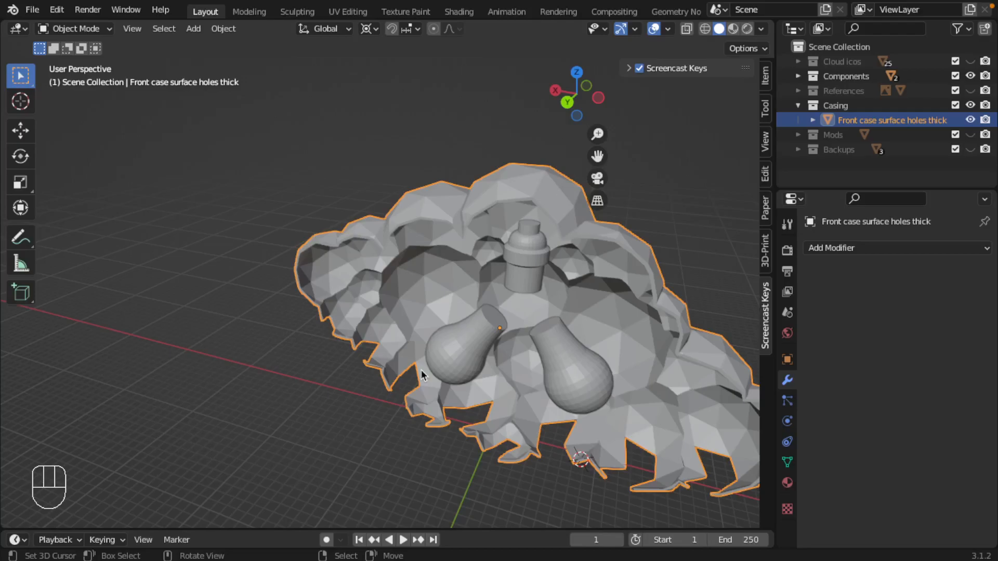
# - Re-enter Edit Mode with edge selection and select the outer rim edges over the upper side lobe down to the valley beside the top lobe
pyautogui.scroll(-2, 463, 345)
pyautogui.keyDown('shift'); pyautogui.moveTo(461, 344); pyautogui.dragTo(500, 368, button='middle'); pyautogui.keyUp('shift')
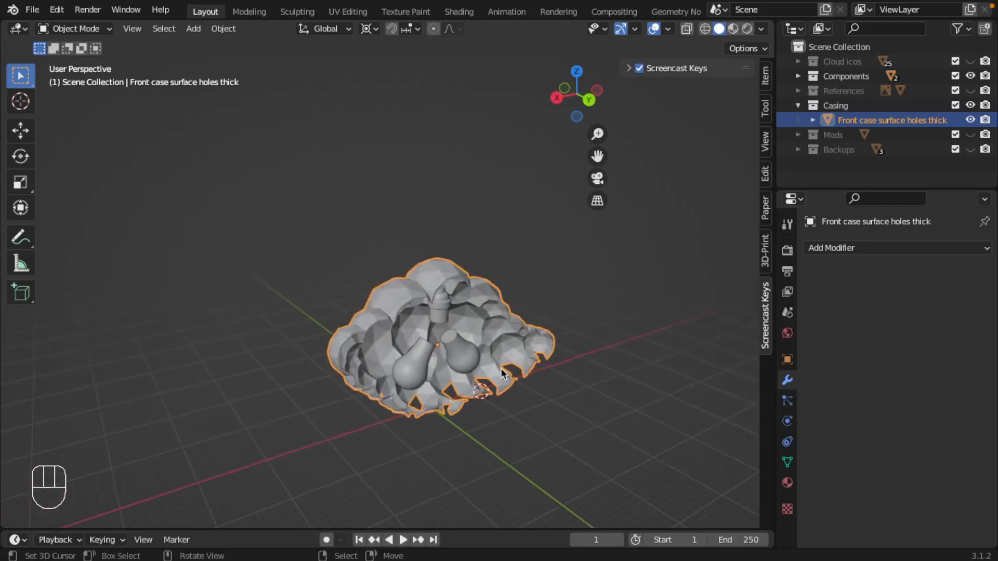
pyautogui.scroll(4, 412, 311)
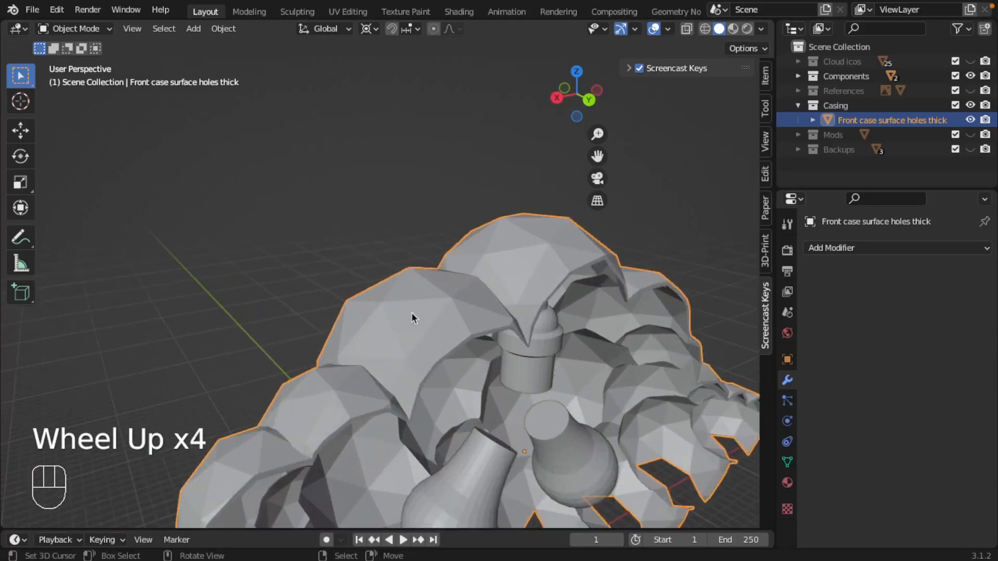
pyautogui.press('Tab')
pyautogui.keyDown('shift'); pyautogui.moveTo(456, 359); pyautogui.dragTo(441, 334, button='middle'); pyautogui.keyUp('shift')
pyautogui.hotkey('ctrl', 'Tab')
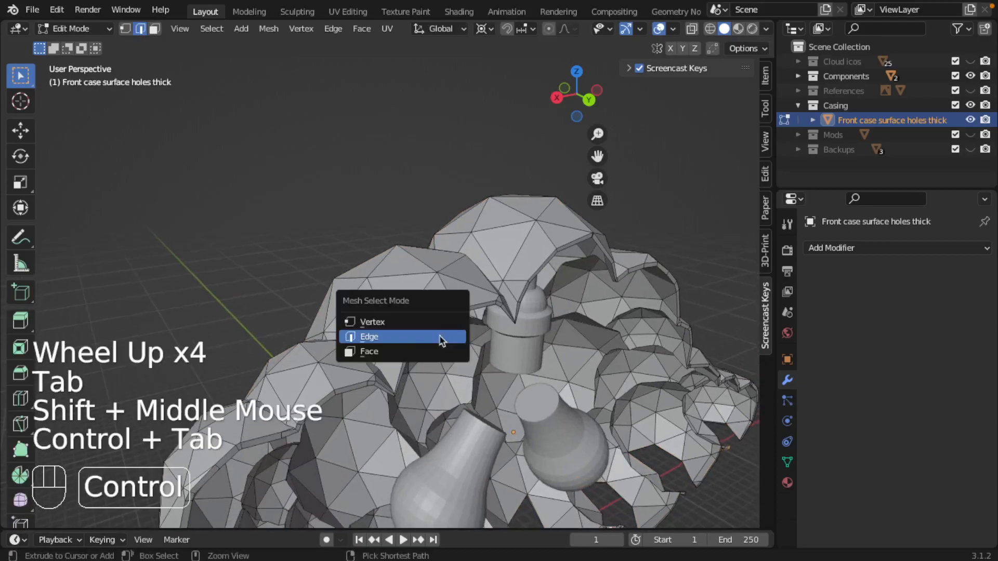
pyautogui.rightClick(430, 321)
pyautogui.keyDown('shift'); pyautogui.rightClick(469, 305); pyautogui.keyUp('shift')
pyautogui.moveTo(468, 305); pyautogui.dragTo(407, 289, button='middle')
pyautogui.scroll(1, 467, 309)
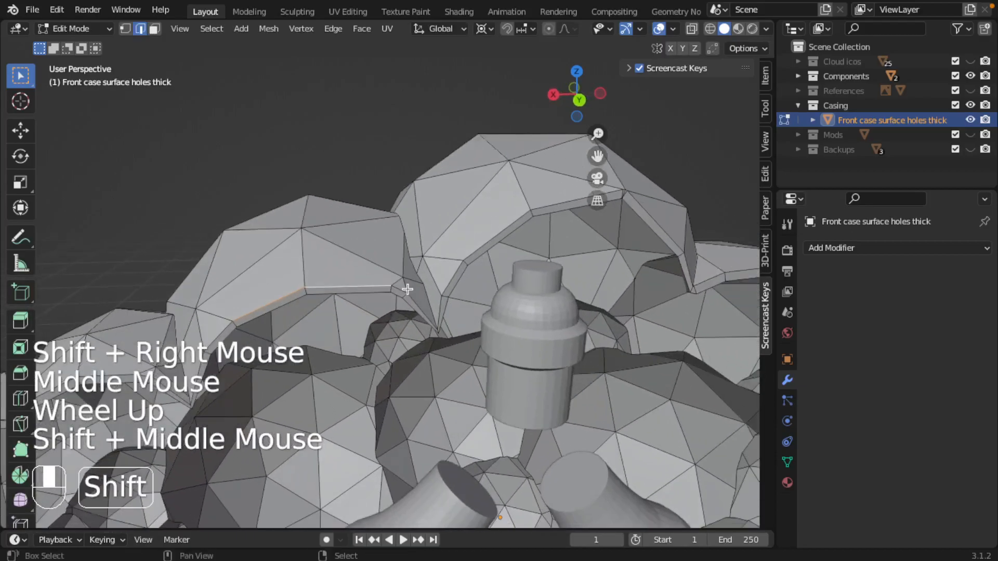
pyautogui.keyDown('shift'); pyautogui.rightClick(411, 295); pyautogui.keyUp('shift')
pyautogui.keyDown('shift'); pyautogui.rightClick(424, 312); pyautogui.keyUp('shift')
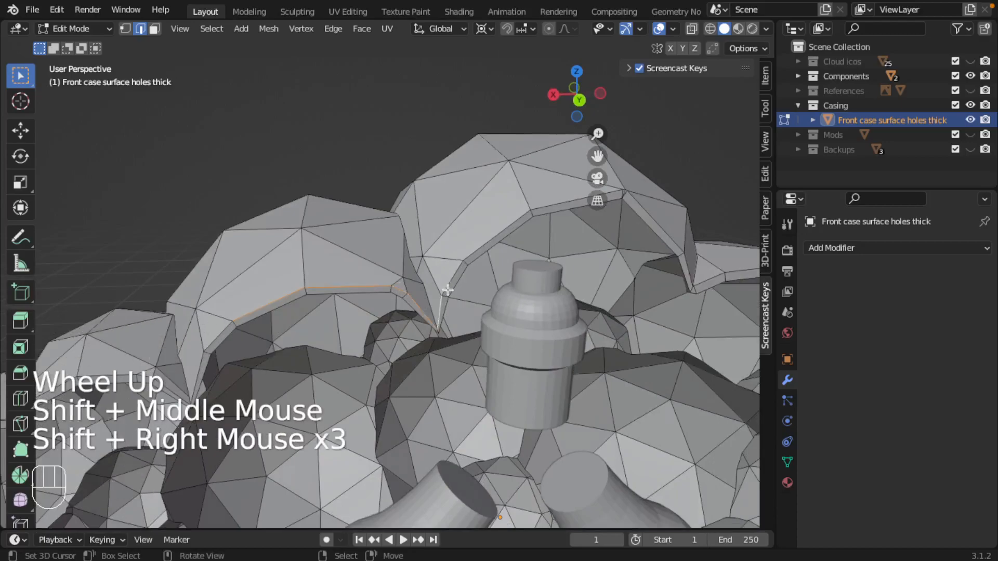
# - Extend the outer rim edge selection from the valley up and over the top lobe's arch
pyautogui.keyDown('shift'); pyautogui.rightClick(444, 291); pyautogui.keyUp('shift')
pyautogui.keyDown('shift'); pyautogui.rightClick(481, 240); pyautogui.keyUp('shift')
pyautogui.keyDown('shift'); pyautogui.moveTo(540, 200); pyautogui.dragTo(412, 223, button='middle'); pyautogui.keyUp('shift')
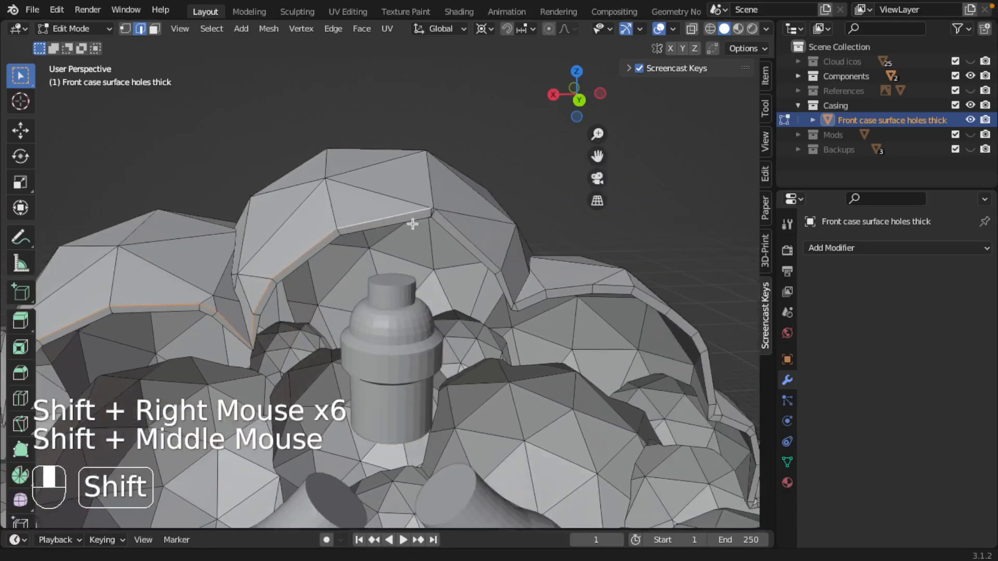
pyautogui.keyDown('shift'); pyautogui.rightClick(454, 223); pyautogui.keyUp('shift')
pyautogui.scroll(1, 476, 182)
pyautogui.keyDown('shift'); pyautogui.moveTo(476, 182); pyautogui.dragTo(423, 225, button='middle'); pyautogui.keyUp('shift')
pyautogui.scroll(1, 423, 225)
pyautogui.scroll(1, 475, 158)
pyautogui.keyDown('shift'); pyautogui.rightClick(483, 131); pyautogui.keyUp('shift')
pyautogui.scroll(-1, 552, 272)
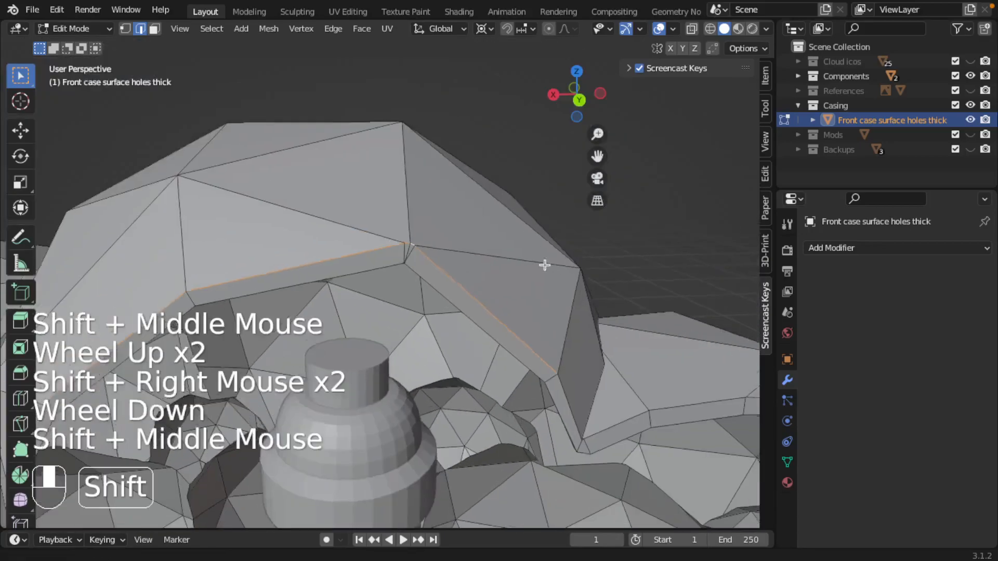
# - Add the outer rim edges down the far side of the top lobe to its valley corner
pyautogui.keyDown('shift'); pyautogui.moveTo(552, 272); pyautogui.dragTo(463, 267, button='middle'); pyautogui.keyUp('shift')
pyautogui.keyDown('shift'); pyautogui.rightClick(445, 272); pyautogui.keyUp('shift')
pyautogui.scroll(1, 457, 301)
pyautogui.scroll(1, 457, 300)
pyautogui.keyDown('shift'); pyautogui.moveTo(457, 301); pyautogui.dragTo(508, 301, button='middle'); pyautogui.keyUp('shift')
pyautogui.scroll(2, 508, 300)
pyautogui.scroll(-1, 533, 279)
pyautogui.keyDown('shift'); pyautogui.rightClick(545, 283); pyautogui.keyUp('shift')
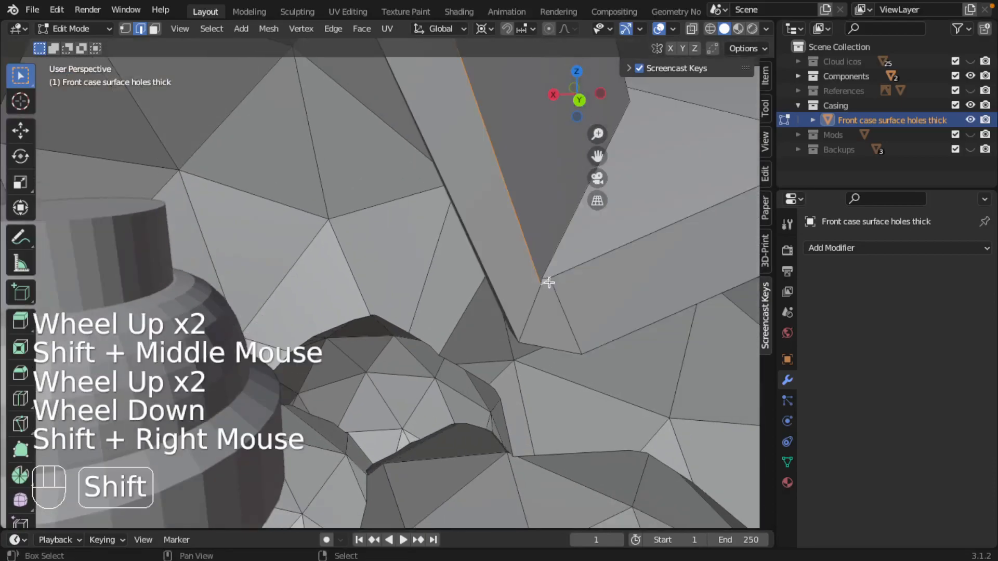
# - Add the outer rim edges arching over the adjoining upper lobe and down its steep side to the selection
pyautogui.scroll(-2, 580, 278)
pyautogui.keyDown('shift'); pyautogui.moveTo(580, 277); pyautogui.dragTo(508, 250, button='middle'); pyautogui.keyUp('shift')
pyautogui.keyDown('shift'); pyautogui.rightClick(508, 250); pyautogui.keyUp('shift')
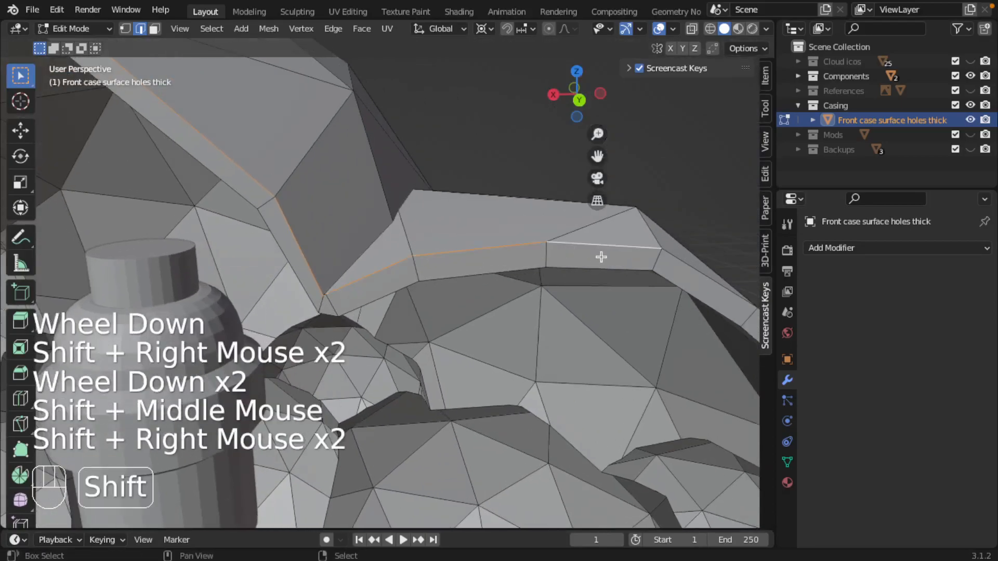
pyautogui.keyDown('shift'); pyautogui.moveTo(592, 256); pyautogui.dragTo(488, 254, button='middle'); pyautogui.keyUp('shift')
pyautogui.keyDown('shift'); pyautogui.rightClick(520, 274); pyautogui.keyUp('shift')
pyautogui.keyDown('shift'); pyautogui.moveTo(563, 308); pyautogui.dragTo(447, 250, button='middle'); pyautogui.keyUp('shift')
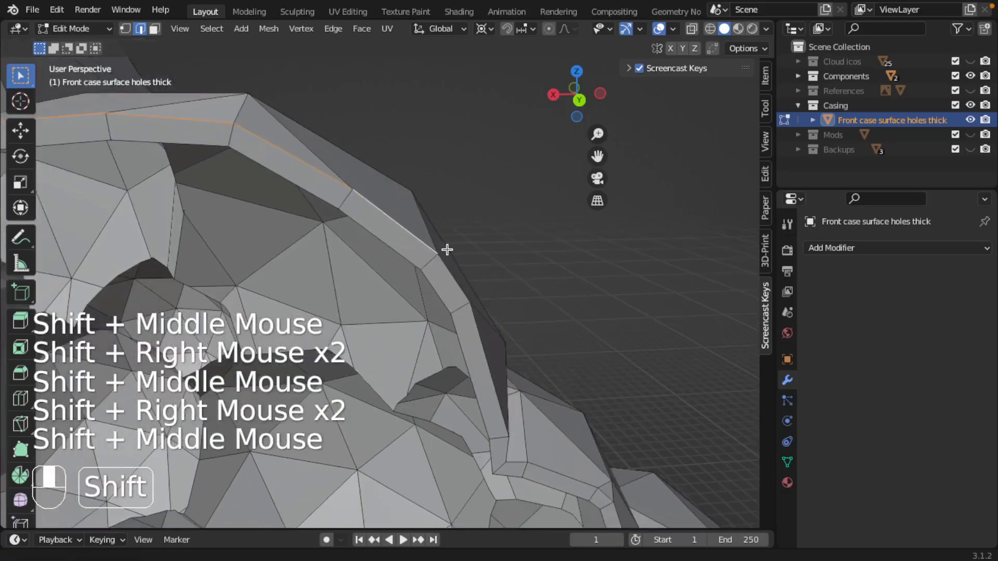
pyautogui.keyDown('shift'); pyautogui.rightClick(456, 279); pyautogui.keyUp('shift')
pyautogui.keyDown('shift'); pyautogui.rightClick(472, 334); pyautogui.keyUp('shift')
pyautogui.moveTo(473, 334)
pyautogui.keyDown('shift'); pyautogui.mouseDown(button='middle')
pyautogui.moveTo(486, 312)
pyautogui.moveTo(463, 350)
pyautogui.mouseUp(button='middle'); pyautogui.keyUp('shift')
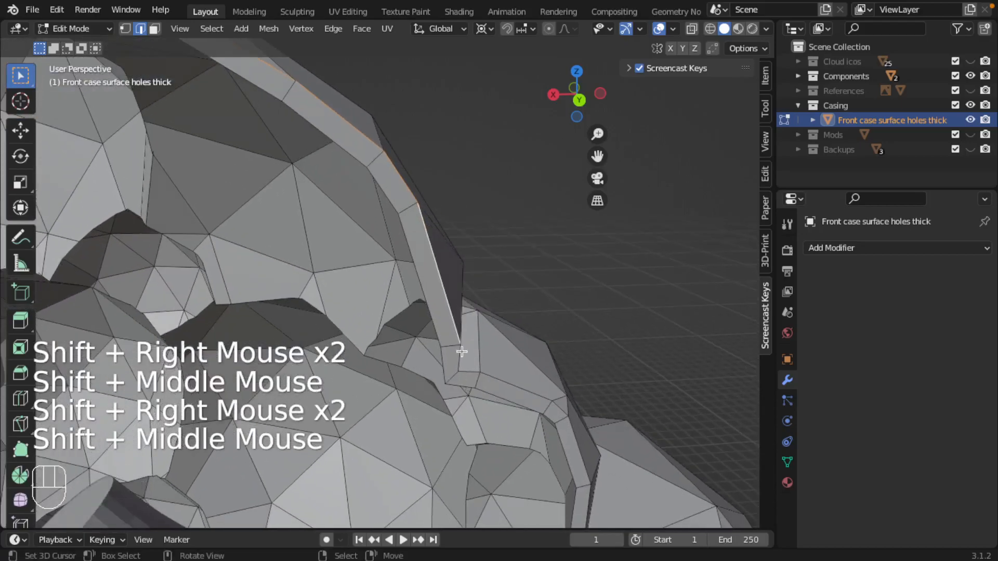
# - Extend the outer rim edge selection around the next small lobe and through the corner edges of the valley below it
pyautogui.keyDown('shift'); pyautogui.rightClick(460, 360); pyautogui.keyUp('shift')
pyautogui.keyDown('shift'); pyautogui.moveTo(496, 380); pyautogui.dragTo(410, 319, button='middle'); pyautogui.keyUp('shift')
pyautogui.keyDown('shift'); pyautogui.rightClick(434, 351); pyautogui.keyUp('shift')
pyautogui.keyDown('shift'); pyautogui.moveTo(439, 363); pyautogui.dragTo(399, 317, button='middle'); pyautogui.keyUp('shift')
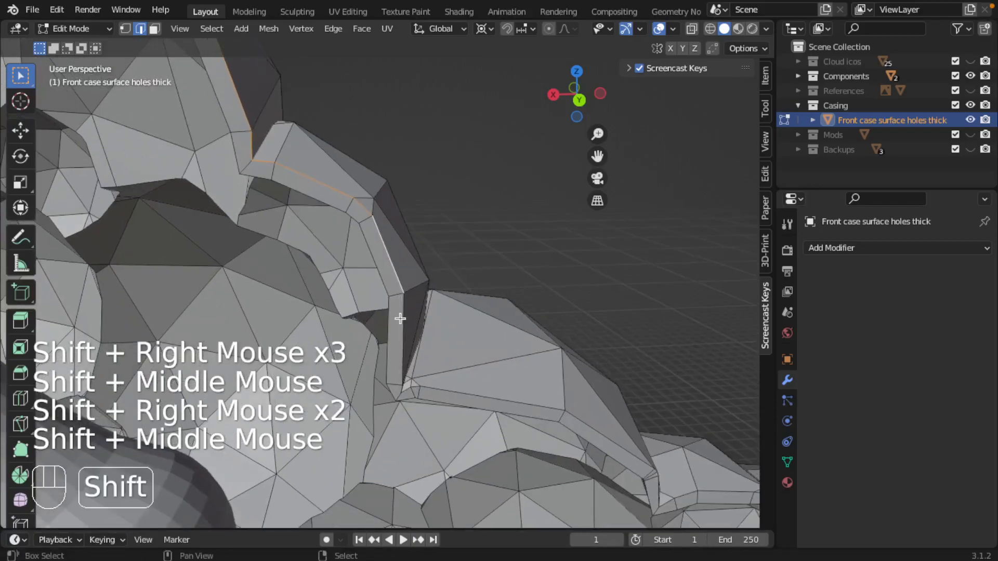
pyautogui.keyDown('shift'); pyautogui.moveTo(408, 358); pyautogui.dragTo(385, 319, button='middle'); pyautogui.keyUp('shift')
pyautogui.scroll(-2, 387, 315)
pyautogui.scroll(4, 389, 331)
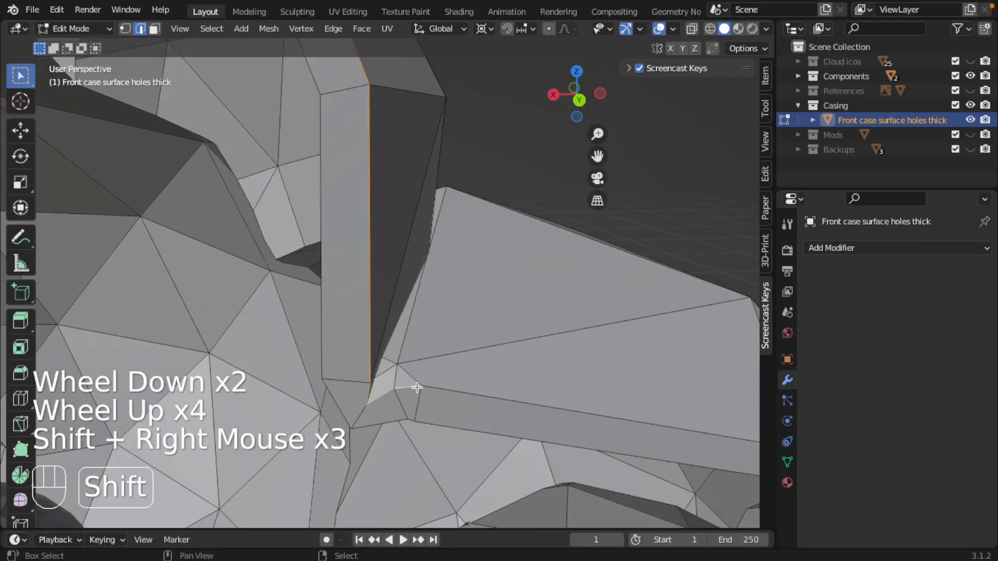
# - Add the outer rim edges along the following wide side lobe to its segmented lower corner
pyautogui.scroll(-2, 447, 391)
pyautogui.keyDown('shift'); pyautogui.moveTo(457, 388); pyautogui.dragTo(382, 290, button='middle'); pyautogui.keyUp('shift')
pyautogui.keyDown('shift'); pyautogui.rightClick(455, 281); pyautogui.keyUp('shift')
pyautogui.keyDown('shift'); pyautogui.moveTo(455, 280); pyautogui.dragTo(378, 256, button='middle'); pyautogui.keyUp('shift')
pyautogui.scroll(3, 378, 231)
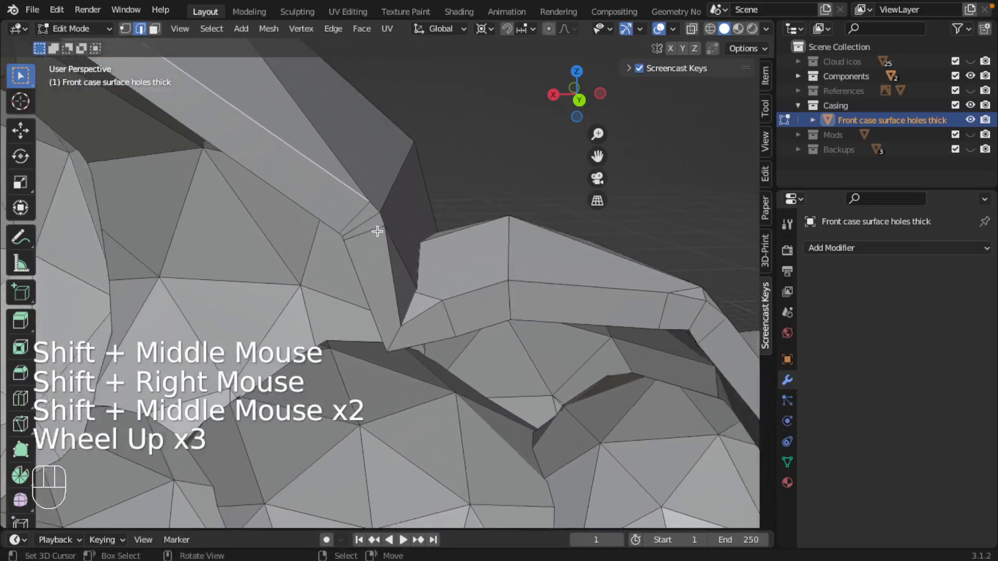
pyautogui.keyDown('shift'); pyautogui.rightClick(374, 189); pyautogui.keyUp('shift')
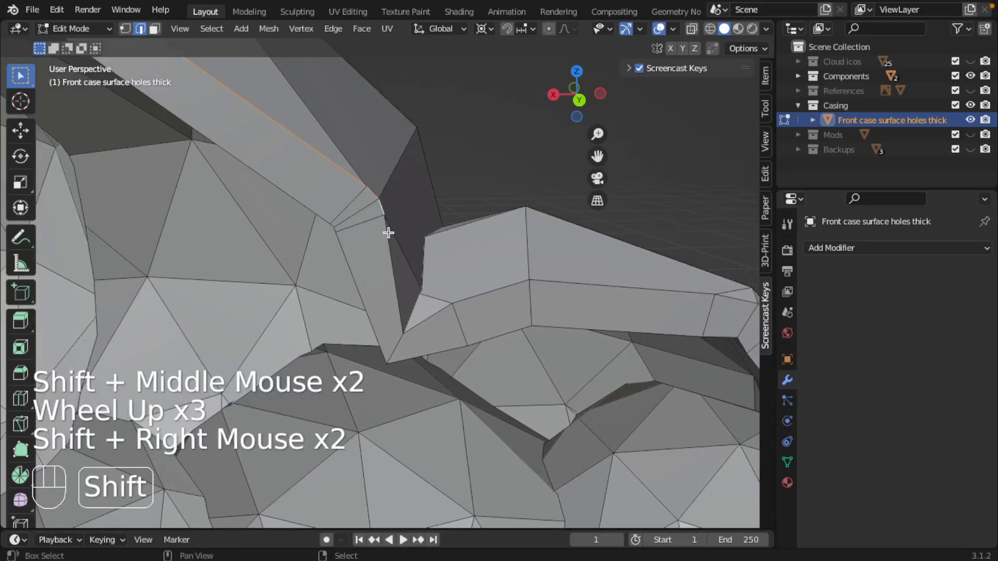
# - Extend the outer rim edge selection out of the valley corner, over the next low arched lobe and down its long slope
pyautogui.keyDown('shift'); pyautogui.moveTo(411, 264); pyautogui.dragTo(396, 225, button='middle'); pyautogui.keyUp('shift')
pyautogui.keyDown('shift'); pyautogui.rightClick(416, 276); pyautogui.keyUp('shift')
pyautogui.moveTo(444, 258); pyautogui.dragTo(414, 214, button='middle')
pyautogui.keyDown('shift'); pyautogui.rightClick(419, 218); pyautogui.keyUp('shift')
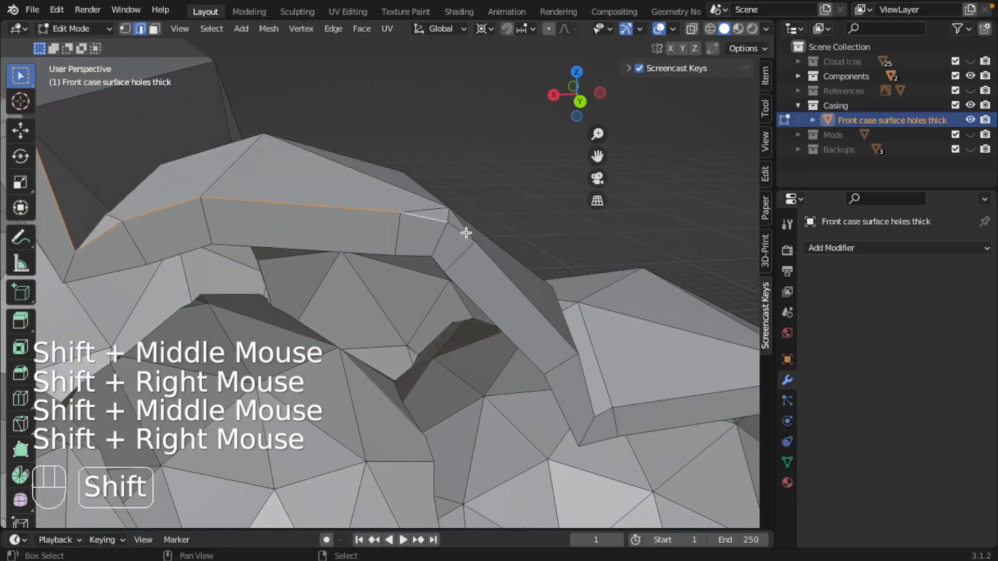
pyautogui.keyDown('shift'); pyautogui.rightClick(486, 253); pyautogui.keyUp('shift')
pyautogui.keyDown('shift'); pyautogui.moveTo(486, 253); pyautogui.dragTo(370, 261, button='middle'); pyautogui.keyUp('shift')
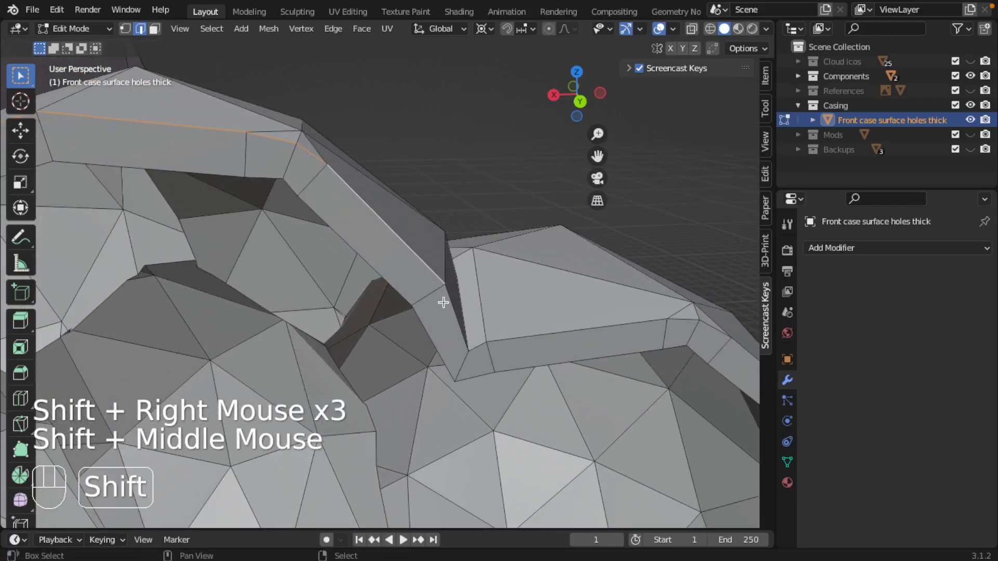
# - Add the outer rim edges across the top of the end side lobe and down its curved outer side
pyautogui.keyDown('shift'); pyautogui.moveTo(590, 321); pyautogui.dragTo(768, 204, button='middle'); pyautogui.keyUp('shift')
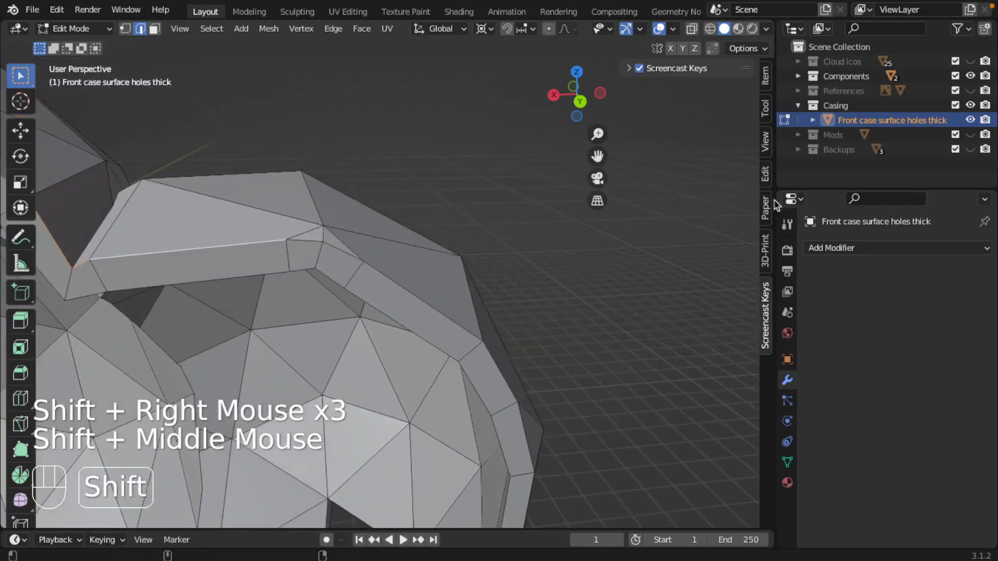
pyautogui.keyDown('shift'); pyautogui.rightClick(311, 252); pyautogui.keyUp('shift')
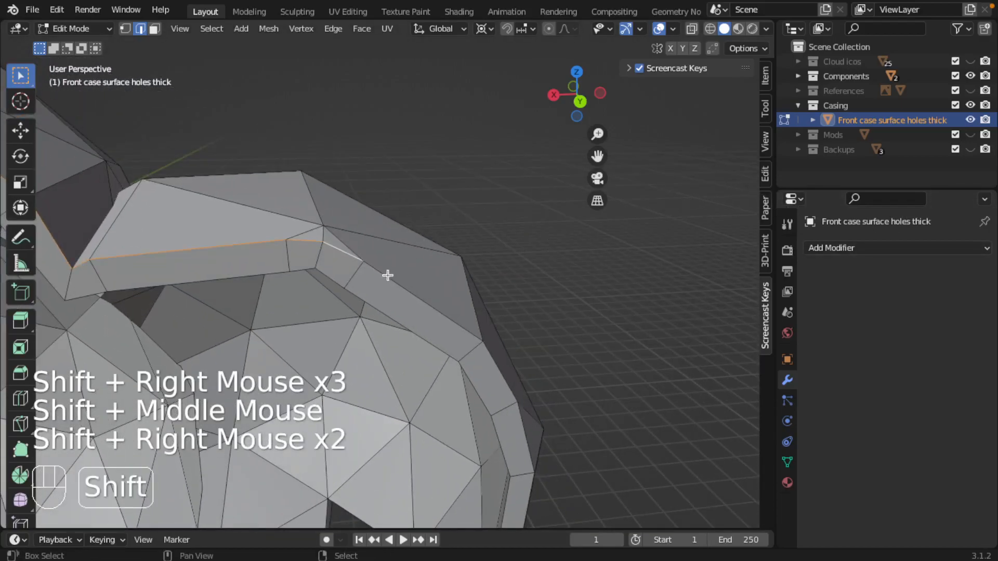
pyautogui.keyDown('shift'); pyautogui.moveTo(438, 312); pyautogui.dragTo(204, 34, button='middle'); pyautogui.keyUp('shift')
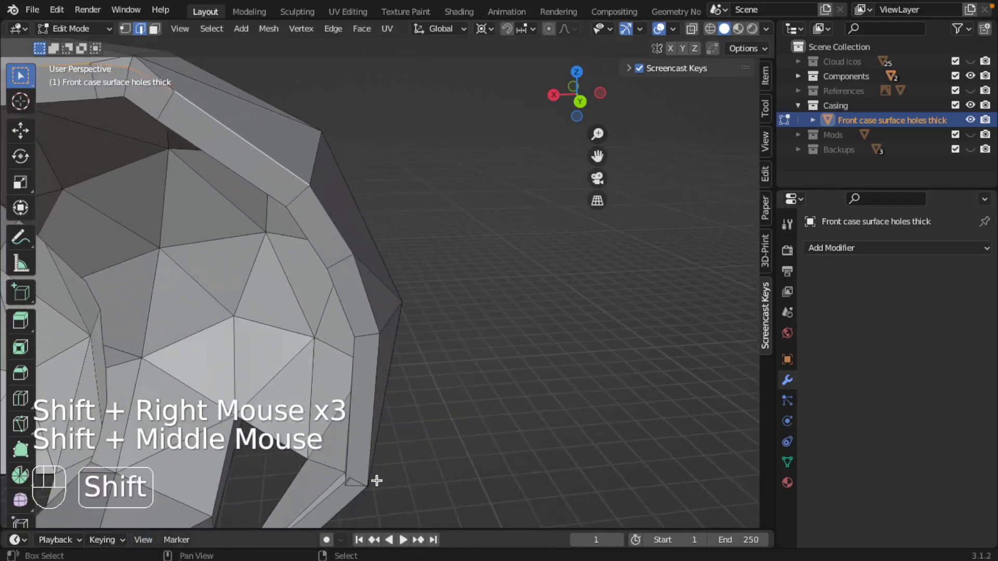
pyautogui.keyDown('shift'); pyautogui.rightClick(345, 245); pyautogui.keyUp('shift')
pyautogui.keyDown('shift'); pyautogui.rightClick(369, 289); pyautogui.keyUp('shift')
pyautogui.keyDown('shift'); pyautogui.rightClick(378, 363); pyautogui.keyUp('shift')
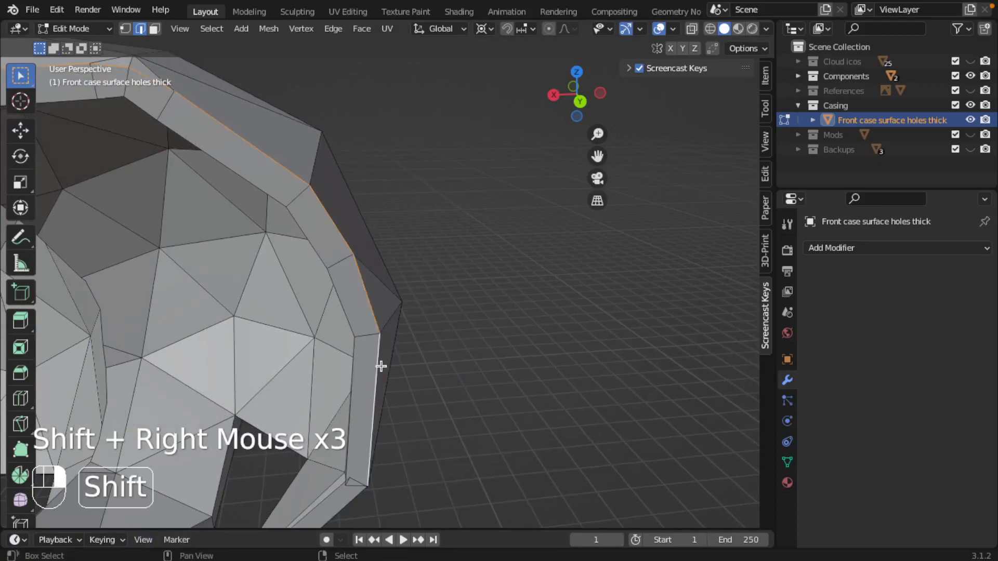
# - Add the outer rim edges at the bottom of the end side lobe, including the slanted edge to its lower tip
pyautogui.scroll(-1, 371, 377)
pyautogui.keyDown('shift'); pyautogui.moveTo(371, 377); pyautogui.dragTo(404, 242, button='middle'); pyautogui.keyUp('shift')
pyautogui.keyDown('shift'); pyautogui.rightClick(371, 314); pyautogui.keyUp('shift')
pyautogui.keyDown('shift'); pyautogui.moveTo(412, 341); pyautogui.dragTo(425, 311, button='middle'); pyautogui.keyUp('shift')
pyautogui.moveTo(415, 376); pyautogui.dragTo(438, 305, button='middle')
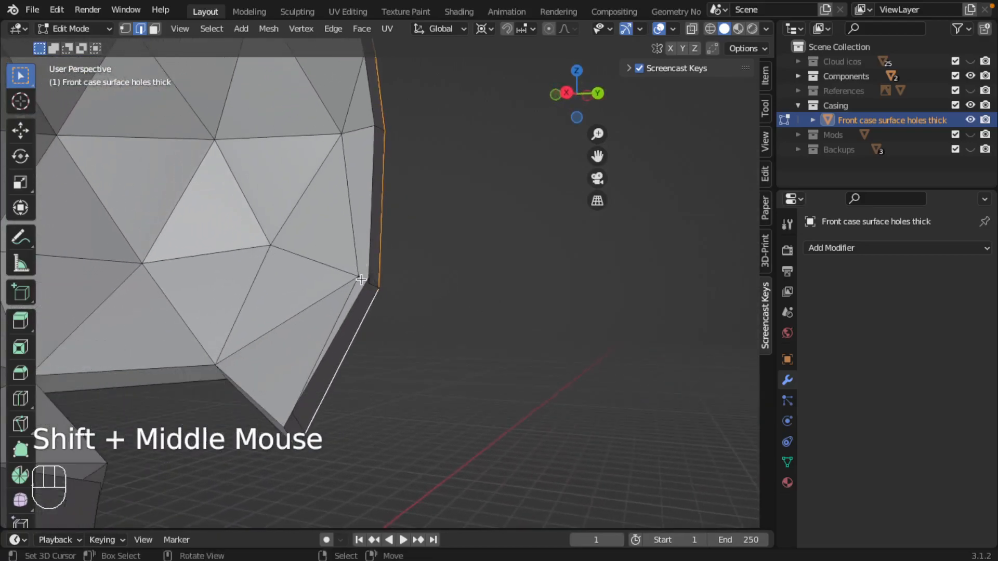
pyautogui.scroll(-2, 327, 392)
pyautogui.keyDown('shift'); pyautogui.rightClick(328, 398); pyautogui.keyUp('shift')
# - Add the outer rim edges around the pointed notch below the end lobe and down the adjoining underside lobe
pyautogui.keyDown('shift'); pyautogui.moveTo(327, 398); pyautogui.dragTo(355, 324, button='middle'); pyautogui.keyUp('shift')
pyautogui.keyDown('shift'); pyautogui.rightClick(310, 326); pyautogui.keyUp('shift')
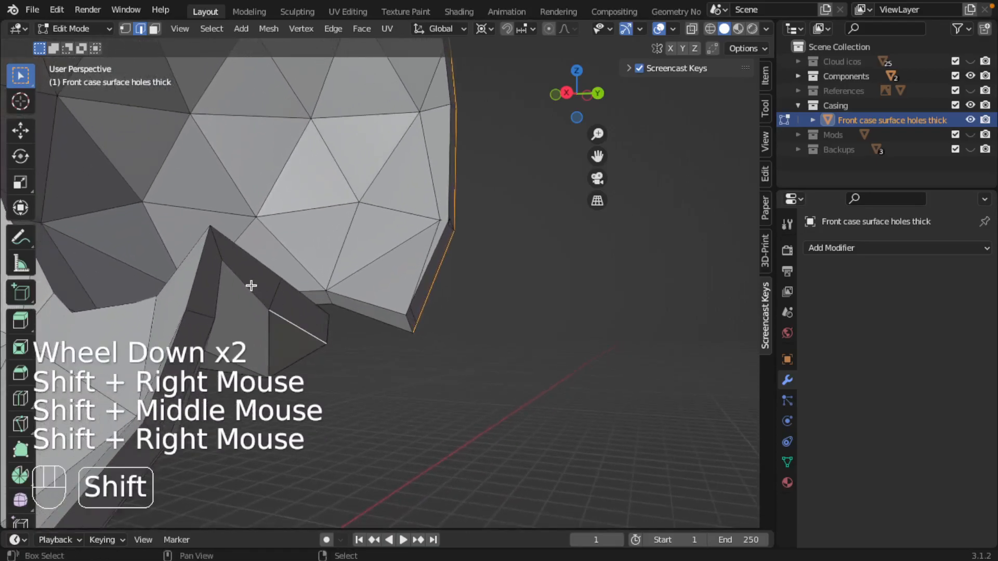
pyautogui.keyDown('shift'); pyautogui.rightClick(214, 282); pyautogui.keyUp('shift')
pyautogui.keyDown('shift'); pyautogui.moveTo(213, 282); pyautogui.dragTo(256, 269, button='middle'); pyautogui.keyUp('shift')
pyautogui.keyDown('shift'); pyautogui.rightClick(244, 272); pyautogui.keyUp('shift')
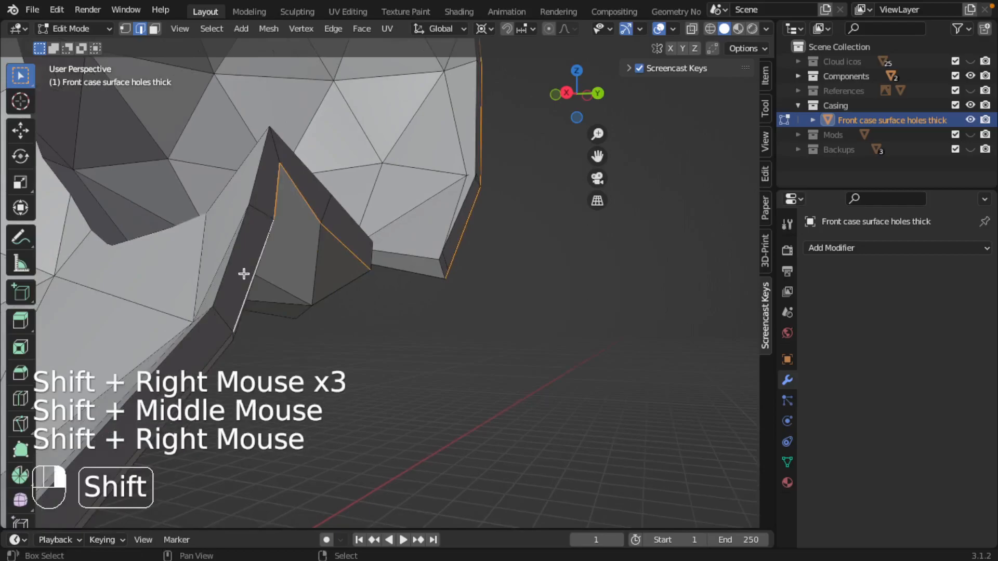
pyautogui.keyDown('shift'); pyautogui.rightClick(210, 344); pyautogui.keyUp('shift')
# - Extend the outer rim edge selection through the second pointed notch and along the following underside lobe
pyautogui.scroll(-4, 209, 345)
pyautogui.keyDown('shift'); pyautogui.moveTo(209, 344); pyautogui.dragTo(202, 242, button='middle'); pyautogui.keyUp('shift')
pyautogui.keyDown('shift'); pyautogui.rightClick(292, 246); pyautogui.keyUp('shift')
pyautogui.keyDown('shift'); pyautogui.rightClick(180, 236); pyautogui.keyUp('shift')
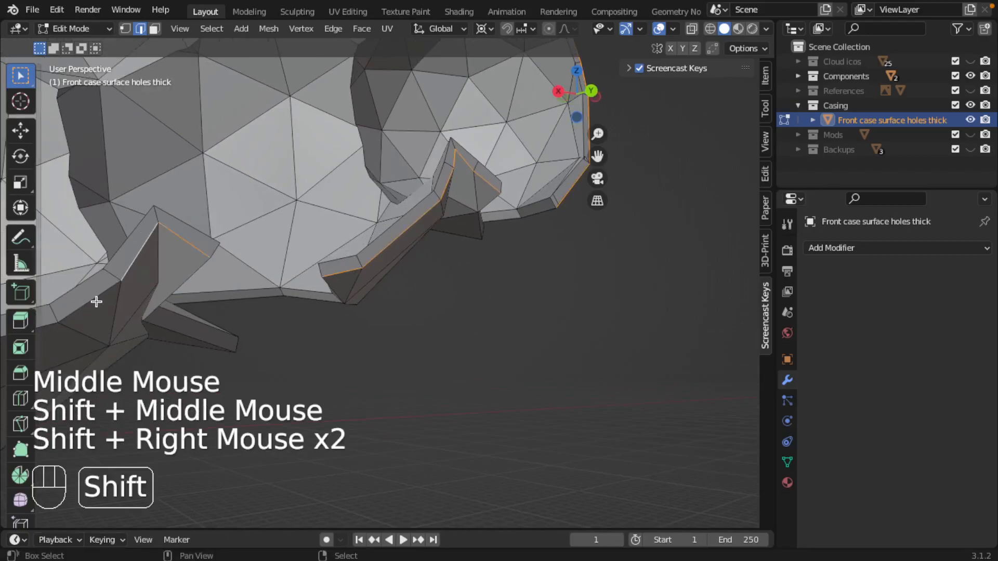
pyautogui.keyDown('shift'); pyautogui.moveTo(96, 305); pyautogui.dragTo(196, 270, button='middle'); pyautogui.keyUp('shift')
pyautogui.keyDown('shift'); pyautogui.rightClick(198, 264); pyautogui.keyUp('shift')
pyautogui.scroll(-2, 197, 267)
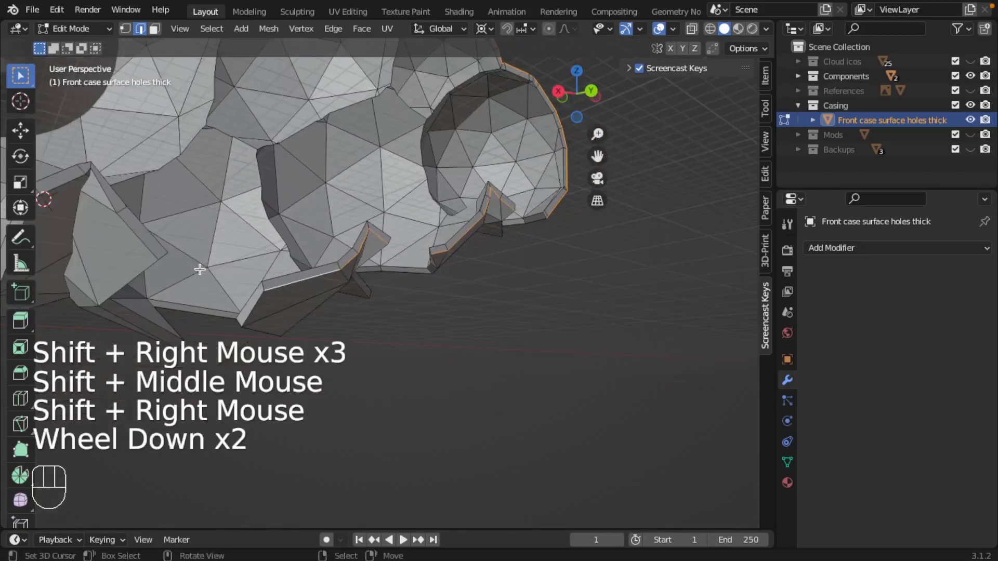
# - Add the long slanted outer rim edge and the peak edge of the next notch along the underside
pyautogui.moveTo(269, 301); pyautogui.dragTo(315, 303, button='middle')
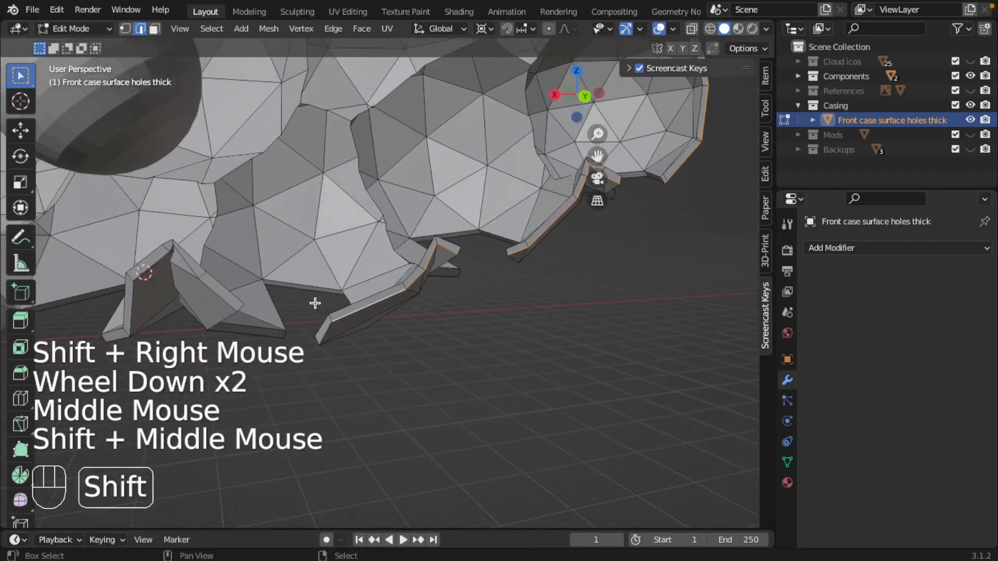
pyautogui.keyDown('shift'); pyautogui.rightClick(189, 260); pyautogui.keyUp('shift')
pyautogui.keyDown('shift'); pyautogui.moveTo(191, 264); pyautogui.dragTo(214, 257, button='middle'); pyautogui.keyUp('shift')
pyautogui.scroll(2, 247, 301)
pyautogui.keyDown('shift'); pyautogui.rightClick(204, 258); pyautogui.keyUp('shift')
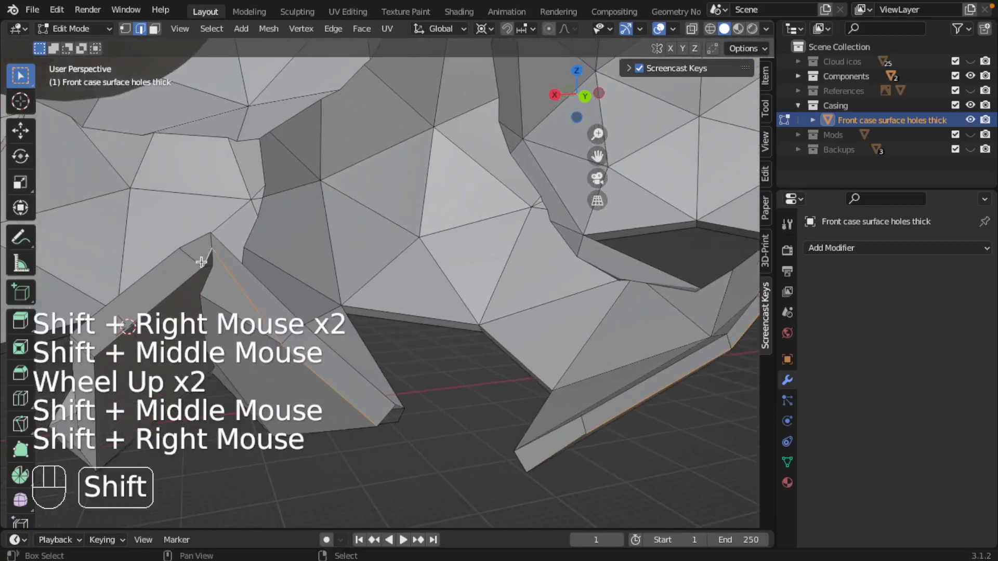
# - Add the outer rim edge of the next broad slanted flap and its adjoining corner edge
pyautogui.scroll(-3, 168, 292)
pyautogui.keyDown('shift'); pyautogui.moveTo(171, 296); pyautogui.dragTo(211, 284, button='middle'); pyautogui.keyUp('shift')
pyautogui.keyDown('shift'); pyautogui.moveTo(211, 283); pyautogui.dragTo(341, 274, button='middle'); pyautogui.keyUp('shift')
pyautogui.keyDown('shift'); pyautogui.rightClick(274, 238); pyautogui.keyUp('shift')
pyautogui.scroll(-2, 251, 232)
pyautogui.scroll(4, 251, 231)
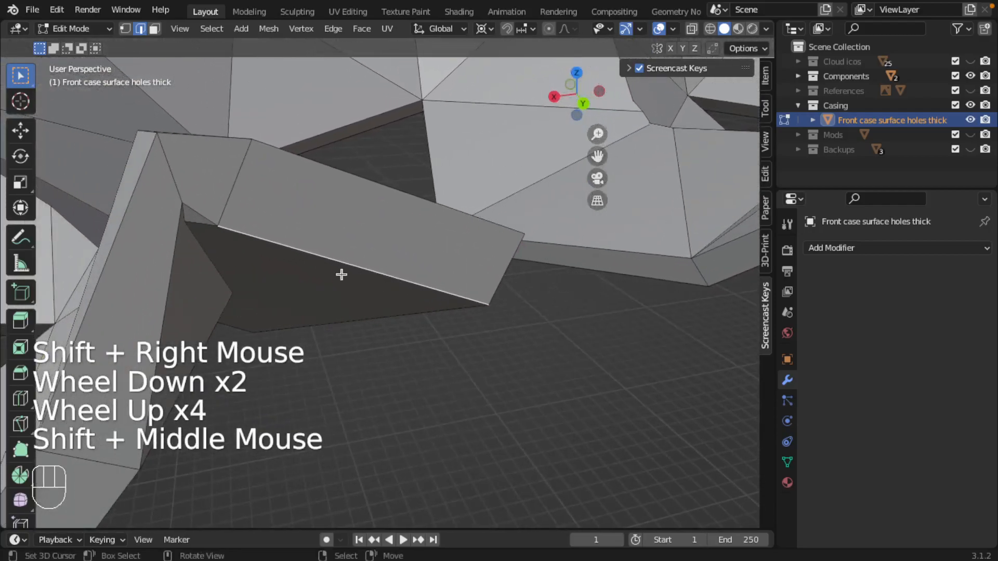
pyautogui.keyDown('shift'); pyautogui.rightClick(207, 210); pyautogui.keyUp('shift')
# - Add the outer rim edges down the curved lower lobe beside the flap toward its bottom tip
pyautogui.scroll(-1, 258, 323)
pyautogui.keyDown('shift'); pyautogui.moveTo(258, 322); pyautogui.dragTo(240, 163, button='middle'); pyautogui.keyUp('shift')
pyautogui.keyDown('shift'); pyautogui.rightClick(213, 189); pyautogui.keyUp('shift')
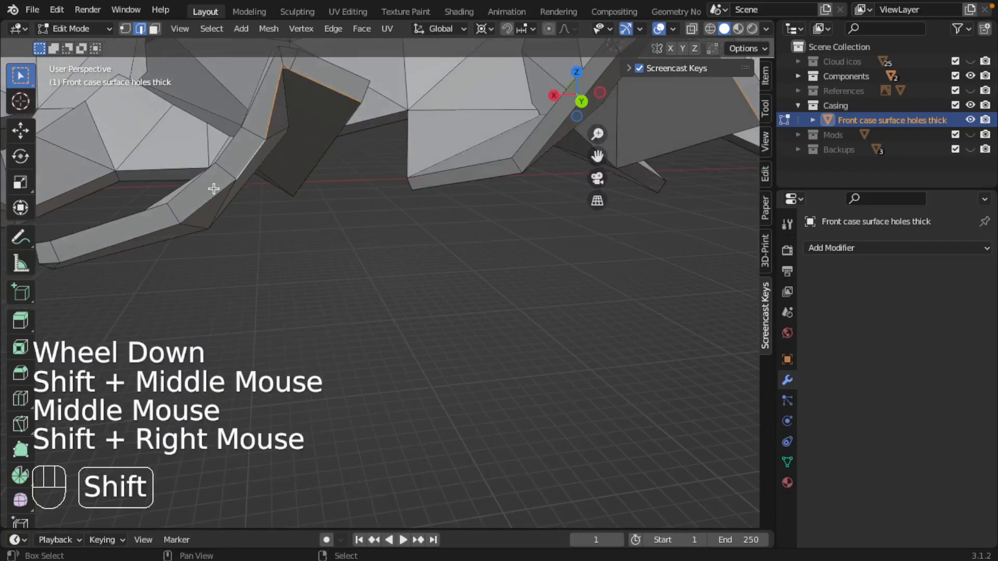
pyautogui.keyDown('shift'); pyautogui.moveTo(140, 239); pyautogui.dragTo(251, 297, button='middle'); pyautogui.keyUp('shift')
pyautogui.keyDown('shift'); pyautogui.rightClick(118, 250); pyautogui.keyUp('shift')
pyautogui.scroll(-1, 138, 258)
pyautogui.scroll(1, 241, 271)
# - Add the outer rim edges up the narrow slanted strip, over its peak and onto the adjoining lobe at the case's bottom
pyautogui.keyDown('shift'); pyautogui.moveTo(240, 271); pyautogui.dragTo(332, 272, button='middle'); pyautogui.keyUp('shift')
pyautogui.keyDown('shift'); pyautogui.rightClick(229, 314); pyautogui.keyUp('shift')
pyautogui.keyDown('shift'); pyautogui.rightClick(220, 305); pyautogui.keyUp('shift')
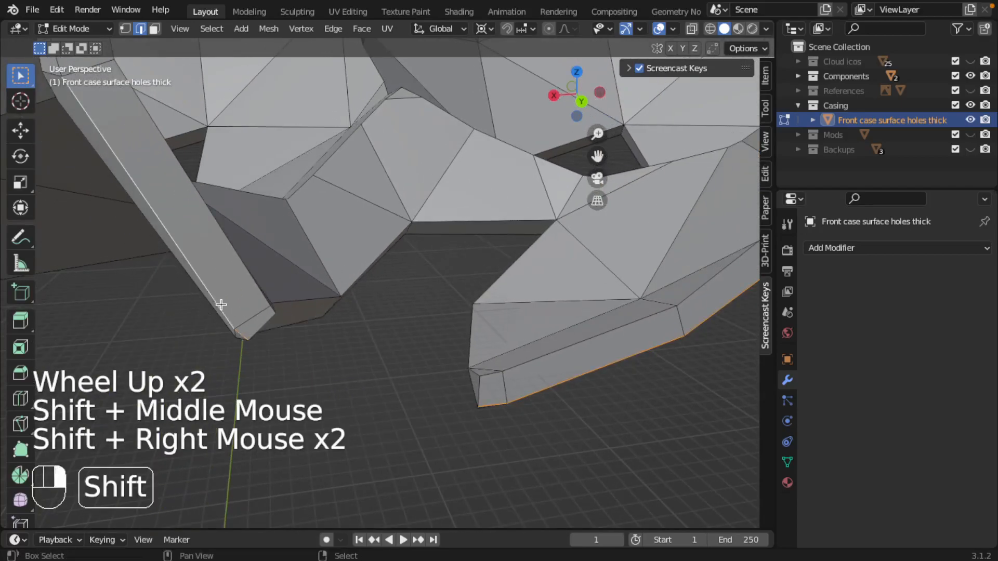
pyautogui.scroll(-1, 210, 291)
pyautogui.keyDown('shift'); pyautogui.rightClick(209, 112); pyautogui.keyUp('shift')
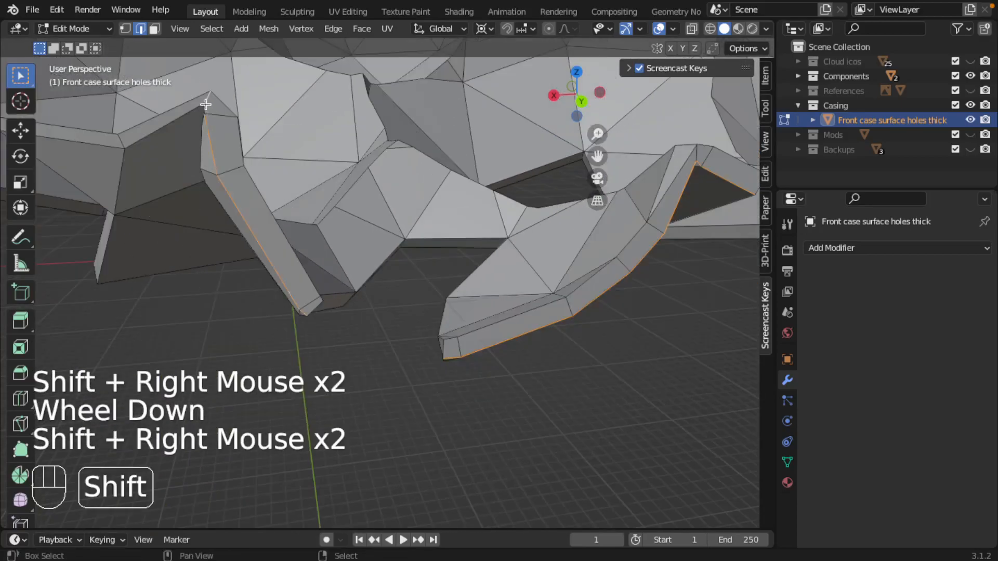
pyautogui.keyDown('shift'); pyautogui.rightClick(207, 109); pyautogui.keyUp('shift')
pyautogui.keyDown('shift'); pyautogui.rightClick(203, 104); pyautogui.keyUp('shift')
pyautogui.keyDown('shift'); pyautogui.rightClick(200, 105); pyautogui.keyUp('shift')
pyautogui.keyDown('shift'); pyautogui.rightClick(115, 151); pyautogui.keyUp('shift')
# - Add the outer rim edges along the next curved bottom lobe down to its end corner
pyautogui.scroll(-1, 125, 156)
pyautogui.keyDown('shift'); pyautogui.moveTo(169, 178); pyautogui.dragTo(205, 211, button='middle'); pyautogui.keyUp('shift')
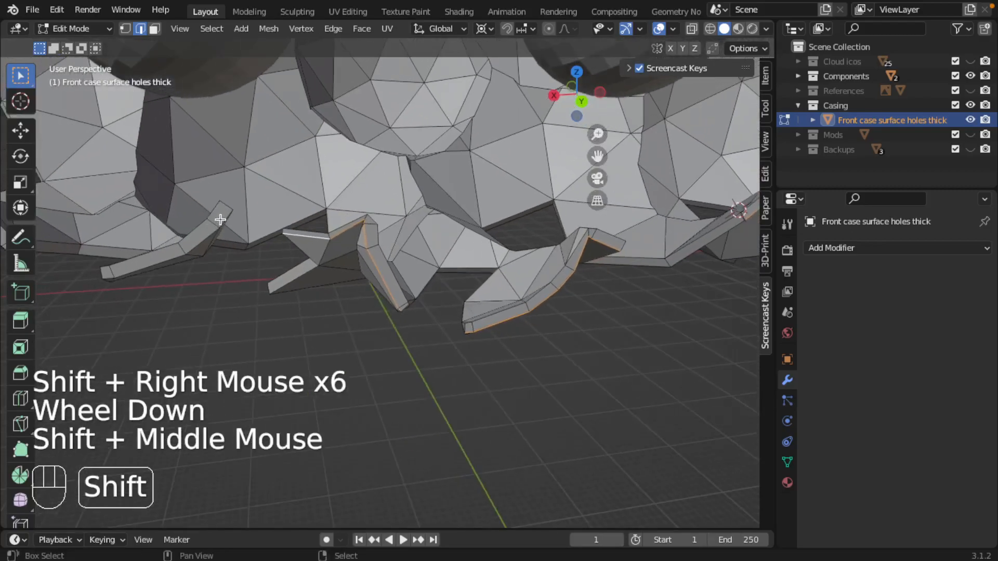
pyautogui.keyDown('shift'); pyautogui.rightClick(213, 229); pyautogui.keyUp('shift')
pyautogui.keyDown('shift'); pyautogui.rightClick(164, 257); pyautogui.keyUp('shift')
pyautogui.keyDown('shift'); pyautogui.rightClick(106, 275); pyautogui.keyUp('shift')
pyautogui.keyDown('shift'); pyautogui.moveTo(122, 260); pyautogui.dragTo(215, 263, button='middle'); pyautogui.keyUp('shift')
pyautogui.scroll(-2, 203, 269)
pyautogui.scroll(2, 249, 267)
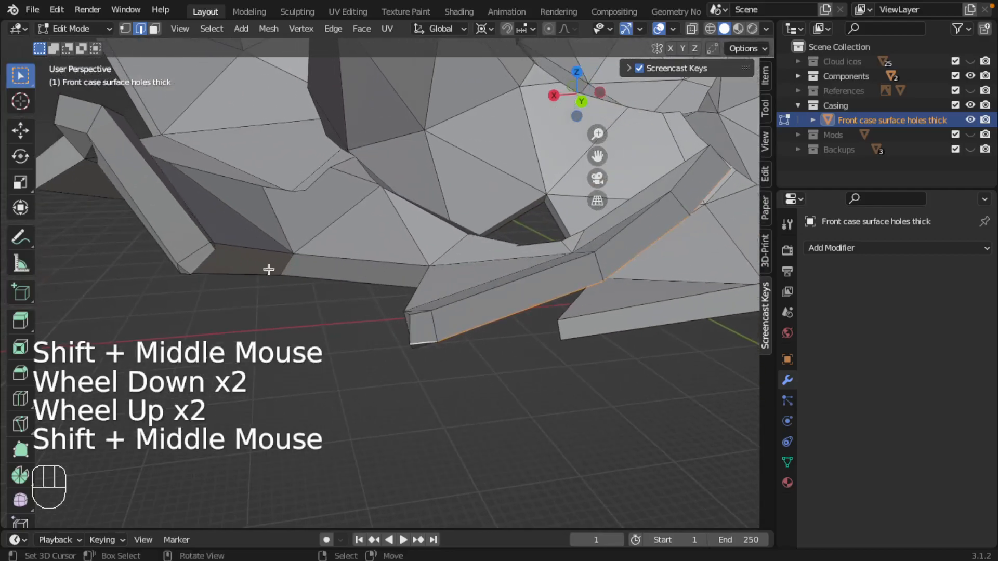
# - Add the outer rim edges of the next two slanted strips, their corners and the horizontal rim beyond them
pyautogui.keyDown('shift'); pyautogui.rightClick(187, 267); pyautogui.keyUp('shift')
pyautogui.keyDown('shift'); pyautogui.rightClick(123, 177); pyautogui.keyUp('shift')
pyautogui.scroll(-2, 152, 174)
pyautogui.keyDown('shift'); pyautogui.moveTo(151, 174); pyautogui.dragTo(207, 225, button='middle'); pyautogui.keyUp('shift')
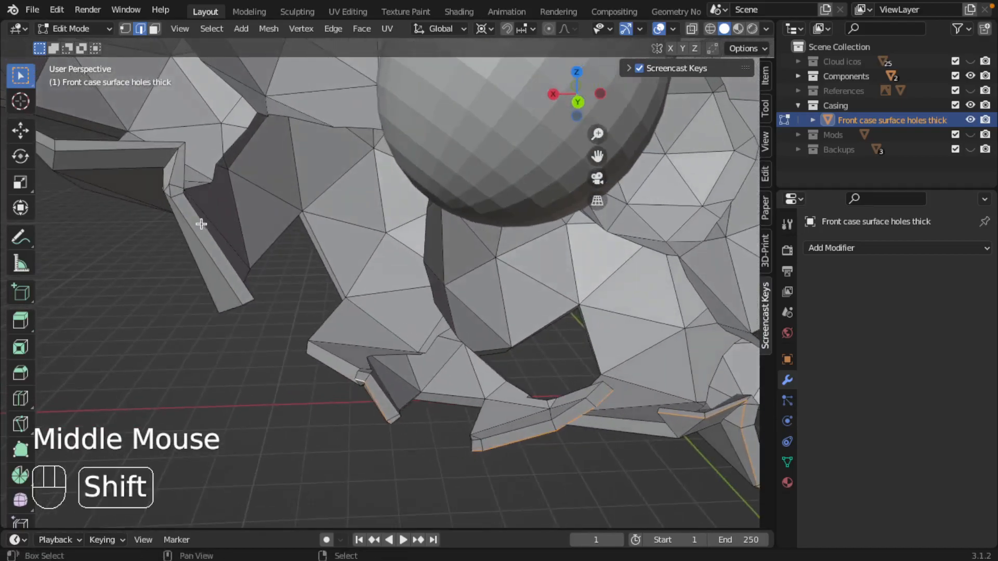
pyautogui.keyDown('shift'); pyautogui.rightClick(181, 205); pyautogui.keyUp('shift')
pyautogui.keyDown('shift'); pyautogui.rightClick(171, 172); pyautogui.keyUp('shift')
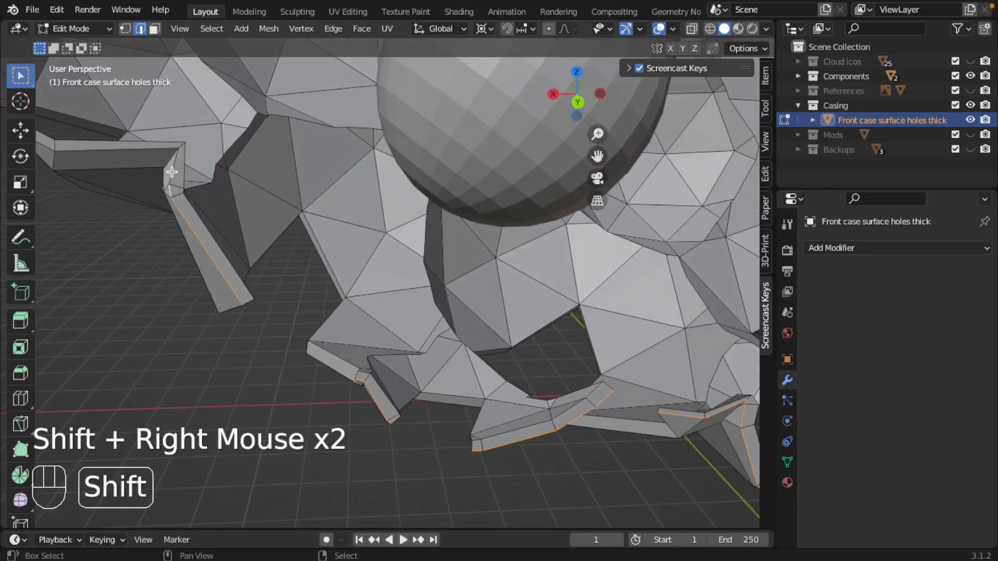
pyautogui.keyDown('shift'); pyautogui.rightClick(149, 142); pyautogui.keyUp('shift')
pyautogui.keyDown('shift'); pyautogui.moveTo(106, 139); pyautogui.dragTo(209, 237, button='middle'); pyautogui.keyUp('shift')
pyautogui.keyDown('shift'); pyautogui.rightClick(143, 148); pyautogui.keyUp('shift')
# - Add the outer rim edge of the wide slanted strip and the small edges at its upper corner
pyautogui.keyDown('shift'); pyautogui.rightClick(206, 235); pyautogui.keyUp('shift')
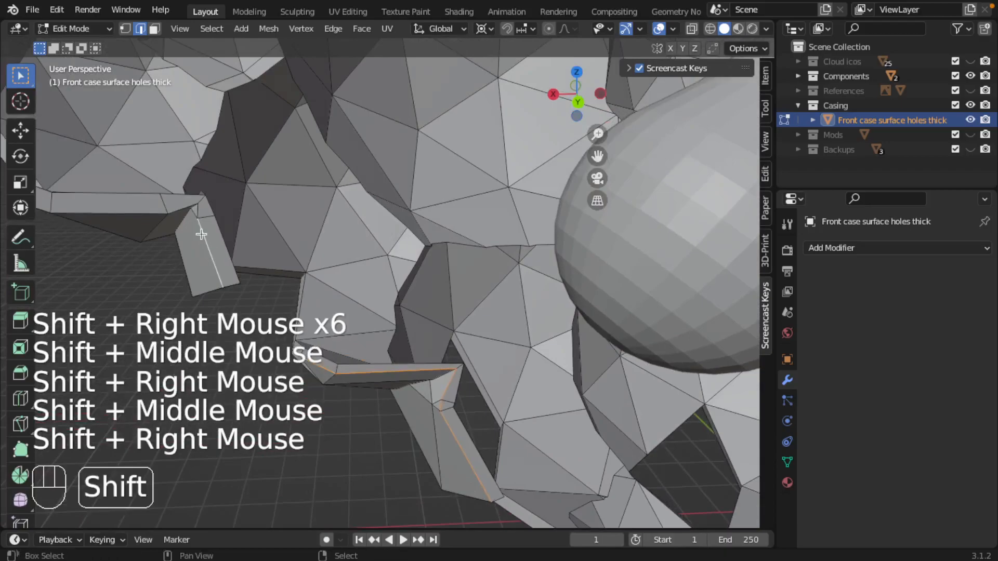
pyautogui.keyDown('shift'); pyautogui.rightClick(192, 200); pyautogui.keyUp('shift')
pyautogui.keyDown('shift'); pyautogui.rightClick(191, 200); pyautogui.keyUp('shift')
pyautogui.keyDown('shift'); pyautogui.rightClick(188, 202); pyautogui.keyUp('shift')
pyautogui.keyDown('shift'); pyautogui.rightClick(188, 202); pyautogui.keyUp('shift')
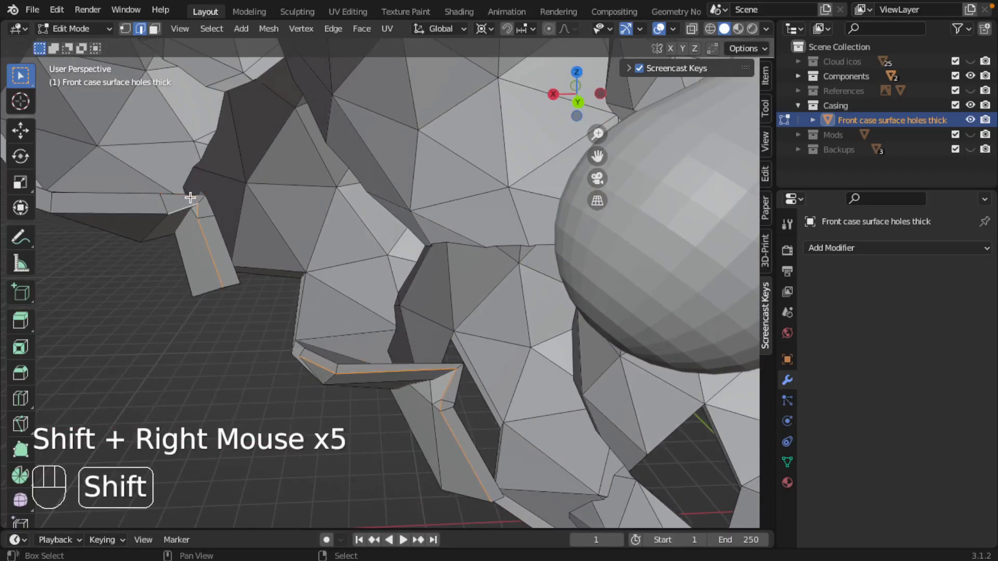
# - Add the long horizontal outer rim edge that continues from the wide strip's upper corner
pyautogui.scroll(2, 192, 200)
pyautogui.keyDown('shift'); pyautogui.moveTo(195, 198); pyautogui.dragTo(276, 232, button='middle'); pyautogui.keyUp('shift')
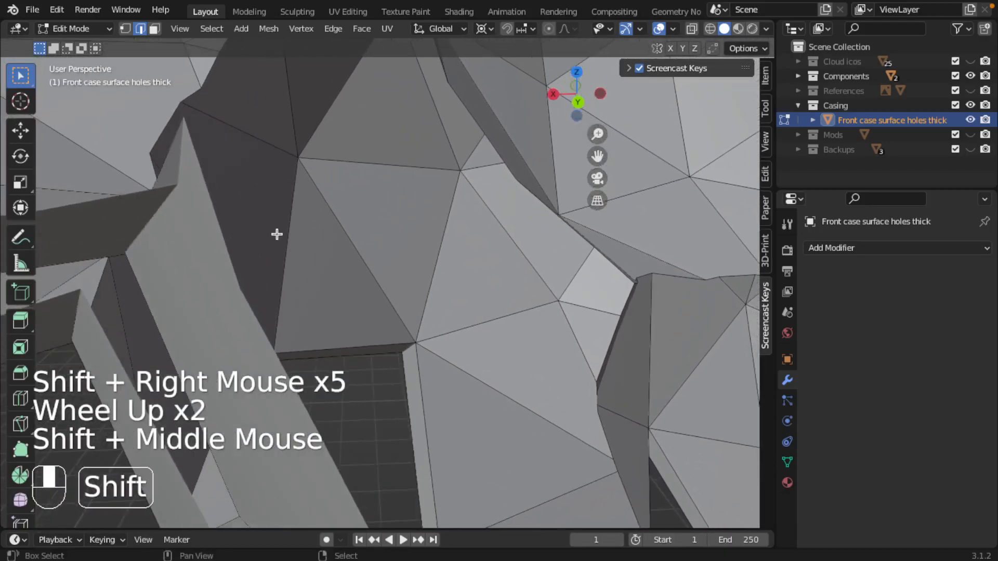
pyautogui.scroll(-1, 274, 233)
pyautogui.keyDown('shift'); pyautogui.rightClick(301, 281); pyautogui.keyUp('shift')
pyautogui.moveTo(301, 280); pyautogui.dragTo(305, 265, button='middle')
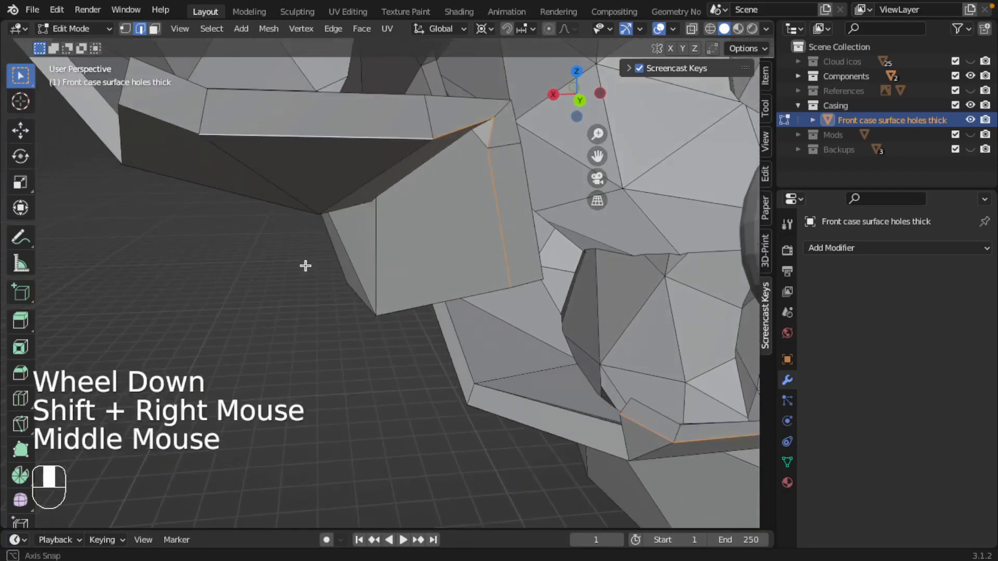
# - Extend the outer rim edge selection up the next narrow strip and onto the lower side of the large side lobe
pyautogui.scroll(-2, 175, 125)
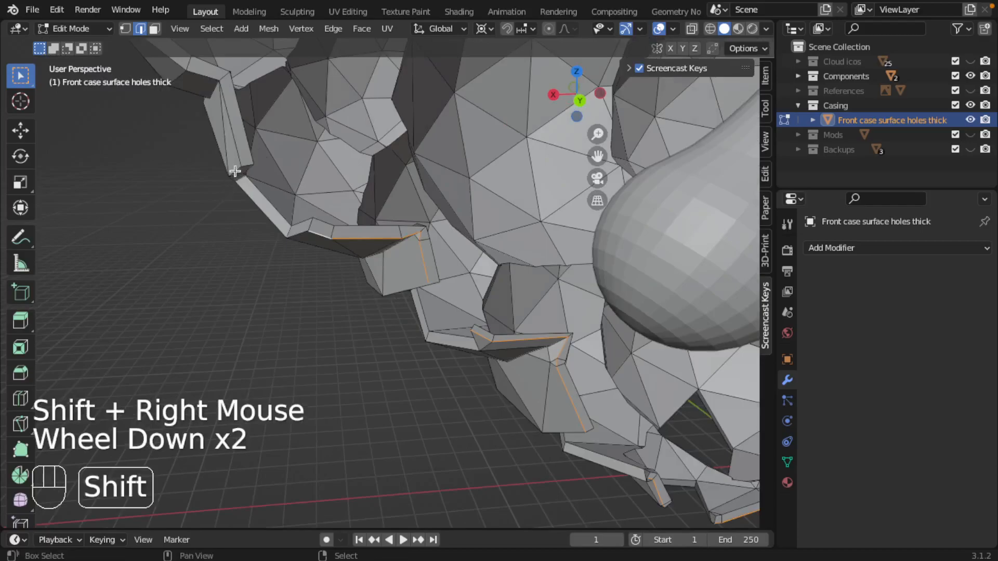
pyautogui.keyDown('shift'); pyautogui.rightClick(234, 147); pyautogui.keyUp('shift')
pyautogui.keyDown('shift'); pyautogui.rightClick(185, 65); pyautogui.keyUp('shift')
pyautogui.keyDown('shift'); pyautogui.moveTo(209, 101); pyautogui.dragTo(248, 189, button='middle'); pyautogui.keyUp('shift')
pyautogui.keyDown('shift'); pyautogui.rightClick(241, 173); pyautogui.keyUp('shift')
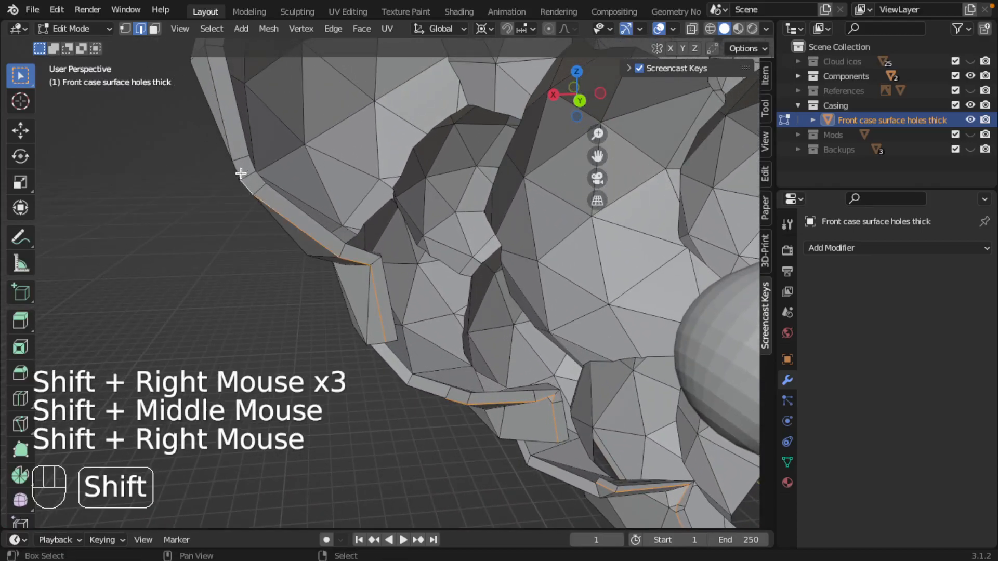
pyautogui.keyDown('shift'); pyautogui.rightClick(232, 144); pyautogui.keyUp('shift')
pyautogui.keyDown('shift'); pyautogui.moveTo(231, 144); pyautogui.dragTo(247, 188, button='middle'); pyautogui.keyUp('shift')
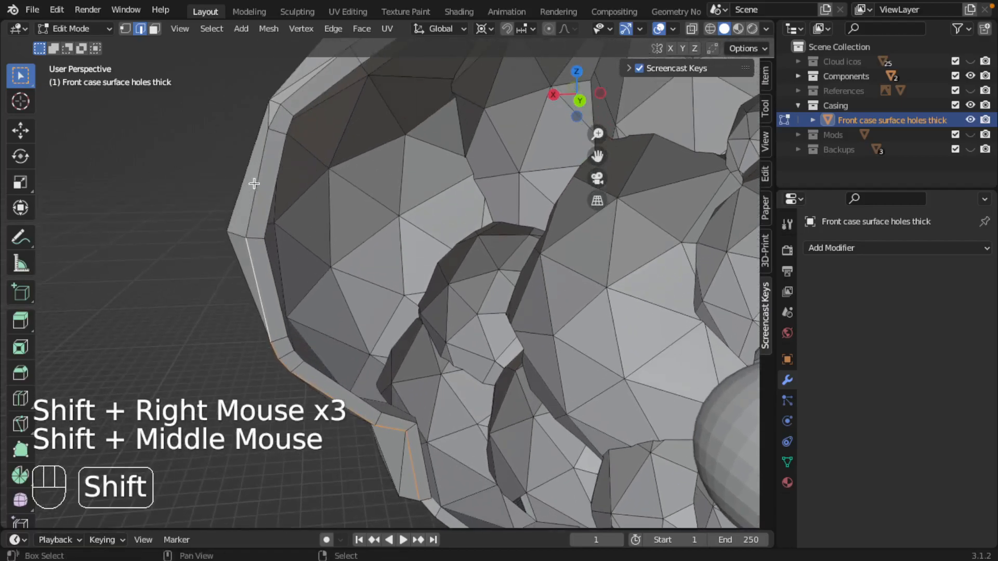
# - Add the outer rim edges up the large side lobe and over its top to the valley corner
pyautogui.keyDown('shift'); pyautogui.rightClick(259, 175); pyautogui.keyUp('shift')
pyautogui.keyDown('shift'); pyautogui.rightClick(337, 125); pyautogui.keyUp('shift')
pyautogui.keyDown('shift'); pyautogui.moveTo(336, 124); pyautogui.dragTo(323, 165, button='middle'); pyautogui.keyUp('shift')
pyautogui.keyDown('shift'); pyautogui.rightClick(324, 164); pyautogui.keyUp('shift')
pyautogui.keyDown('shift'); pyautogui.moveTo(385, 140); pyautogui.dragTo(291, 164, button='middle'); pyautogui.keyUp('shift')
pyautogui.keyDown('shift'); pyautogui.rightClick(380, 159); pyautogui.keyUp('shift')
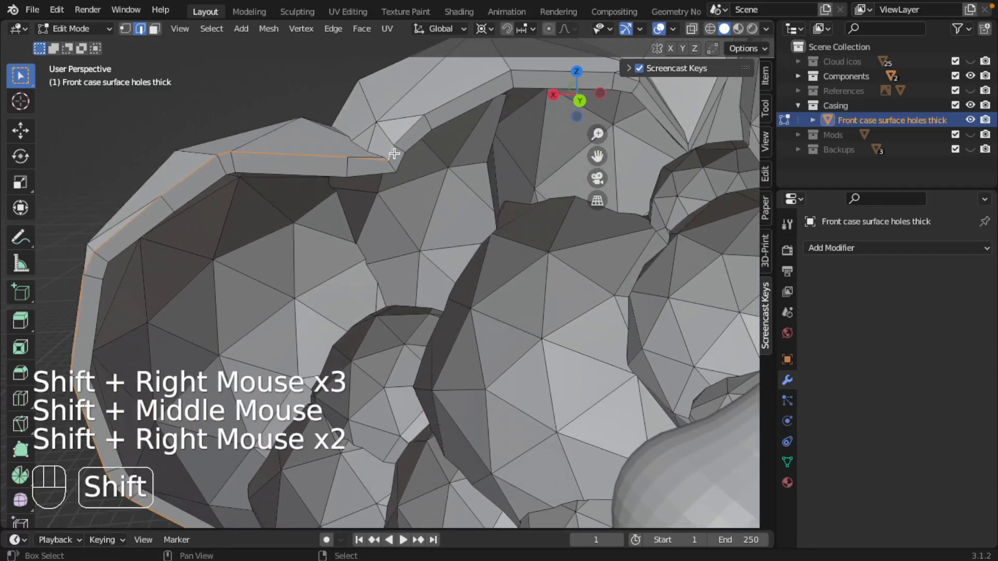
# - Add the outer rim edges over the adjoining upper lobe and through the deep valley to close the rim selection
pyautogui.keyDown('shift'); pyautogui.rightClick(429, 116); pyautogui.keyUp('shift')
pyautogui.keyDown('shift'); pyautogui.moveTo(429, 115); pyautogui.dragTo(370, 152, button='middle'); pyautogui.keyUp('shift')
pyautogui.keyDown('shift'); pyautogui.rightClick(357, 173); pyautogui.keyUp('shift')
pyautogui.keyDown('shift'); pyautogui.rightClick(445, 196); pyautogui.keyUp('shift')
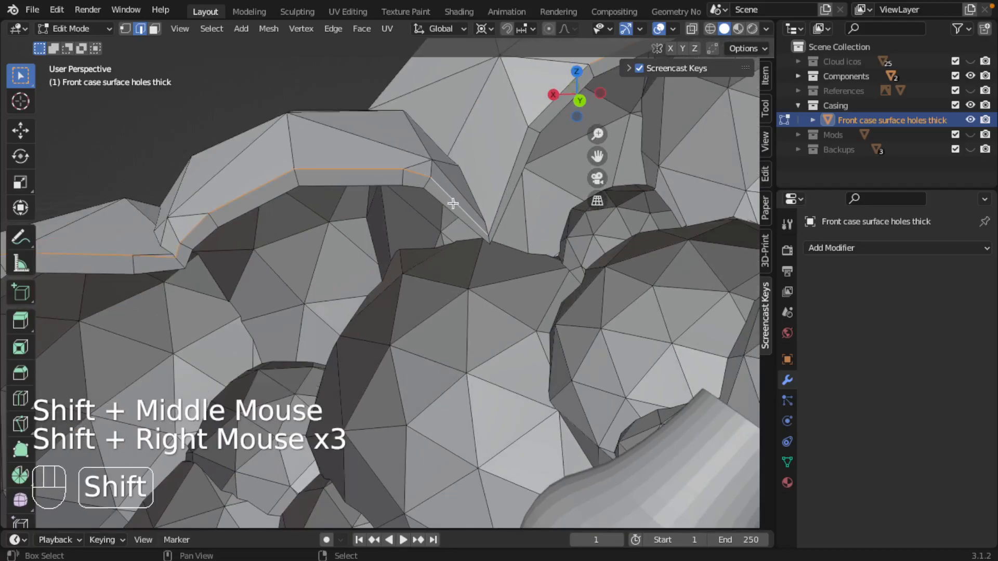
pyautogui.keyDown('shift'); pyautogui.rightClick(508, 196); pyautogui.keyUp('shift')
pyautogui.keyDown('shift'); pyautogui.moveTo(508, 196); pyautogui.dragTo(457, 226, button='middle'); pyautogui.keyUp('shift')
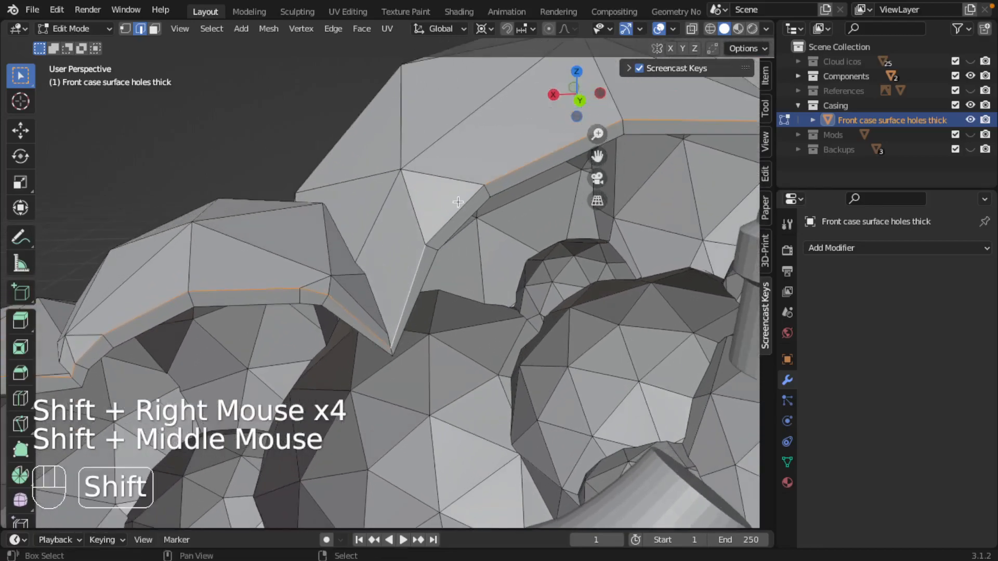
pyautogui.keyDown('shift'); pyautogui.rightClick(454, 225); pyautogui.keyUp('shift')
# - Duplicate the selected outer rim edges in place and separate the copy into its own object
pyautogui.scroll(-4, 454, 225)
pyautogui.keyDown('shift'); pyautogui.moveTo(405, 322); pyautogui.dragTo(414, 357, button='middle'); pyautogui.keyUp('shift')
pyautogui.scroll(-2, 405, 291)
pyautogui.scroll(1, 349, 347)
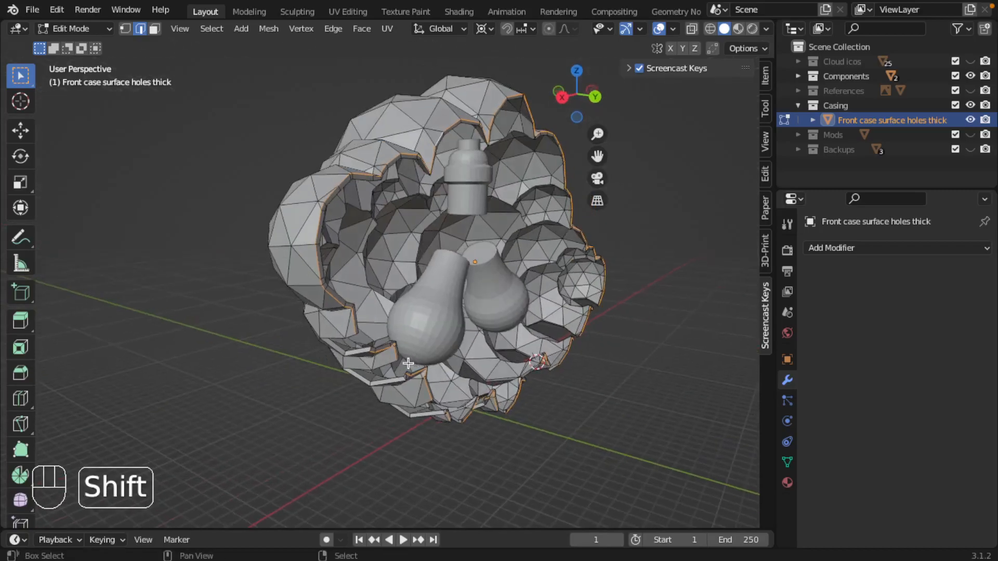
pyautogui.hotkey('shift', 'd')
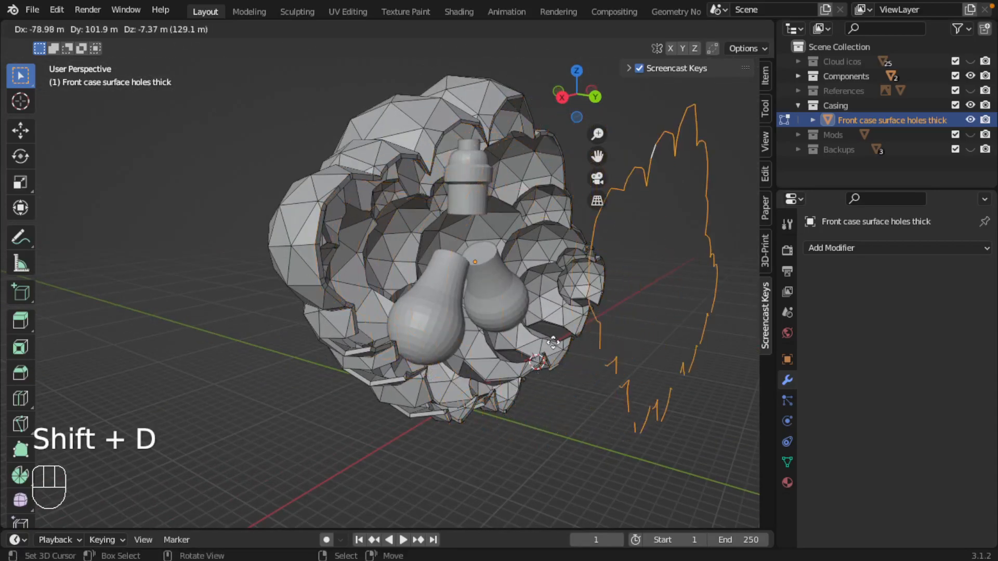
pyautogui.press('Escape')
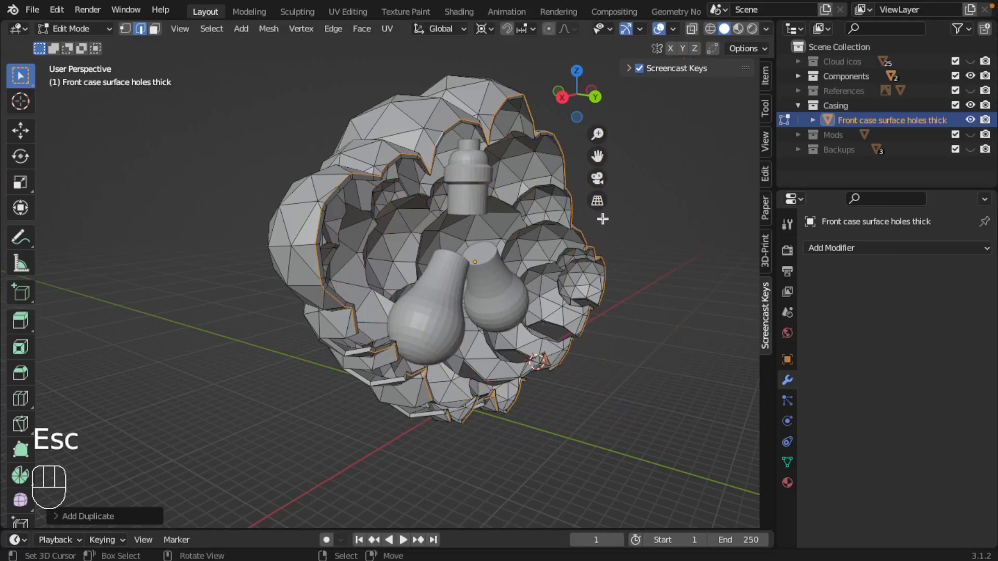
pyautogui.press('p')
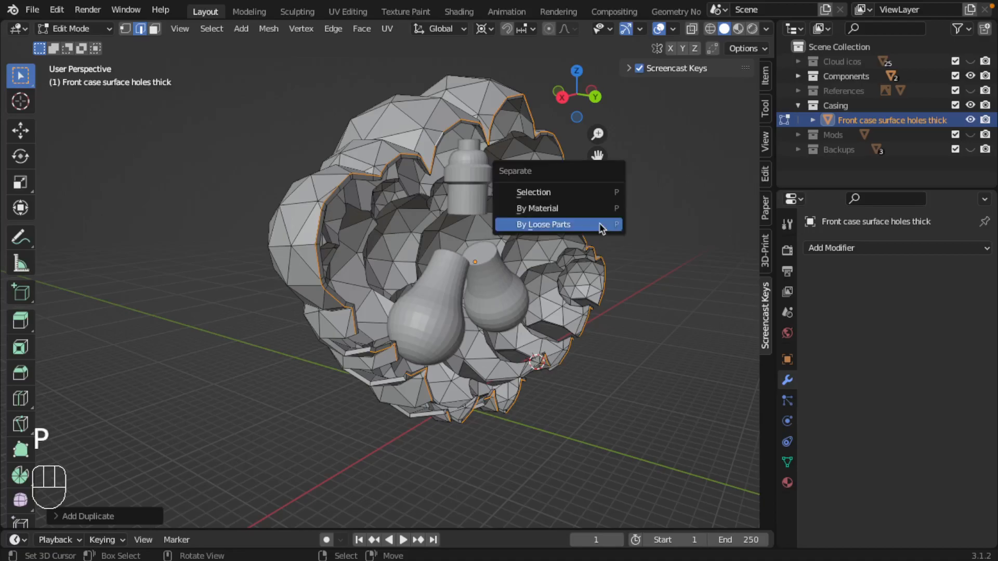
pyautogui.click(575, 193)
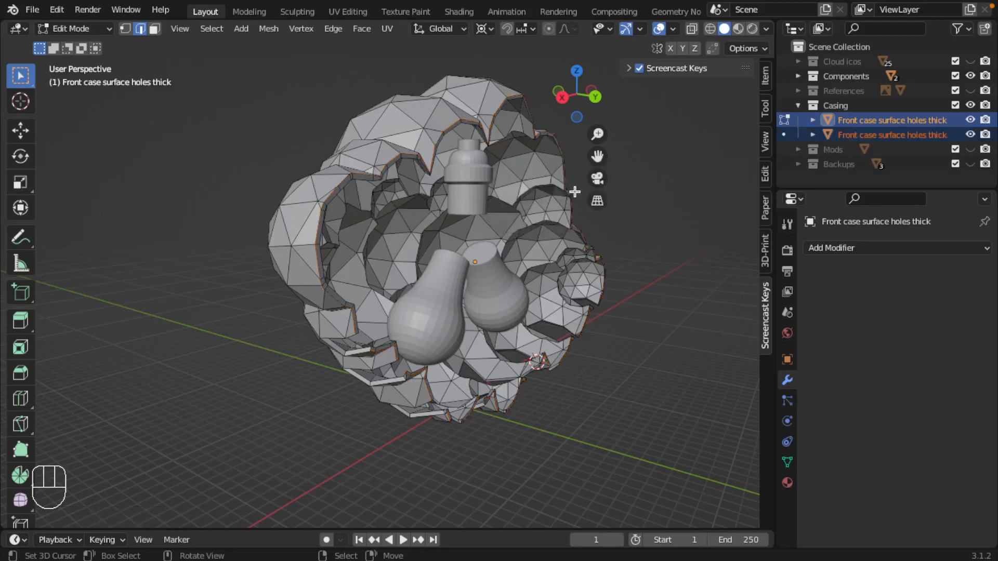
# - Return to Object Mode and rename the separated rim outline "case lid"
pyautogui.press('Tab')
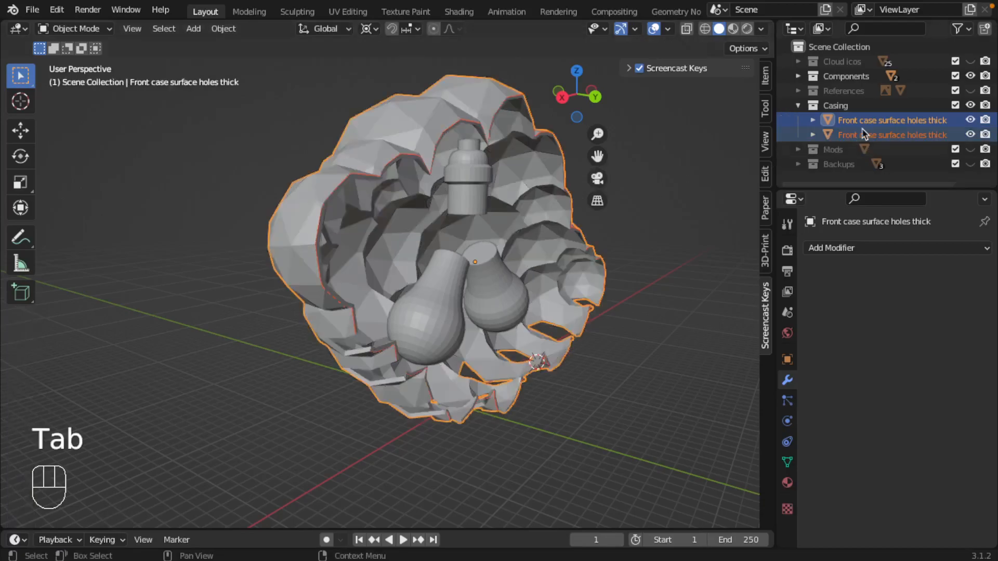
pyautogui.moveTo(775, 136); pyautogui.dragTo(725, 139)
pyautogui.doubleClick(828, 137)
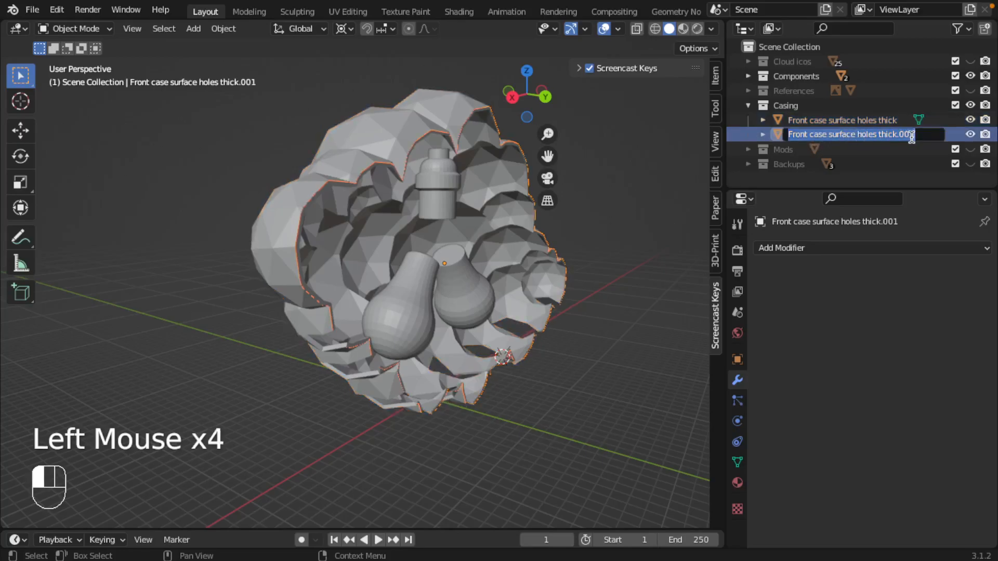
pyautogui.write('case lid')
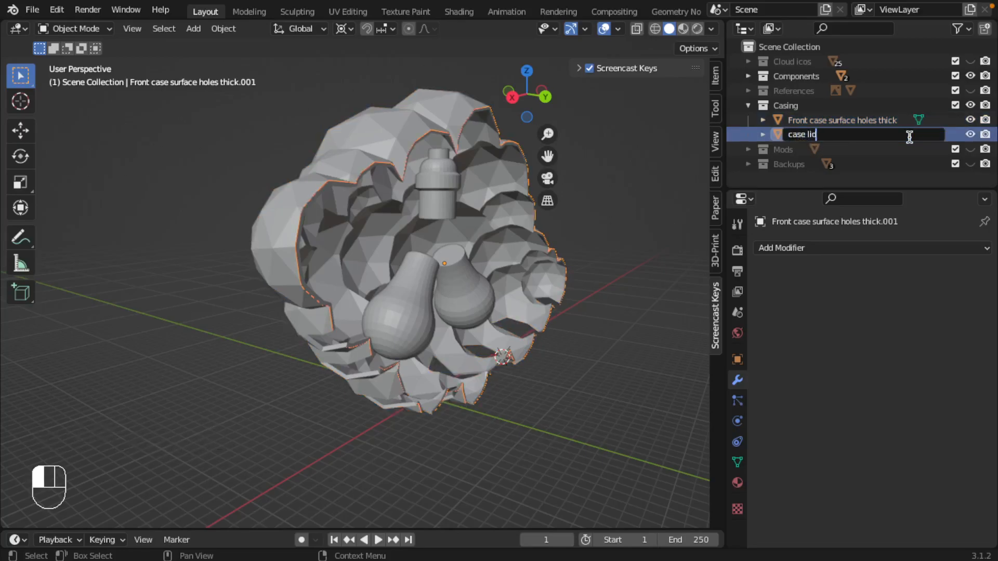
pyautogui.press('Return')
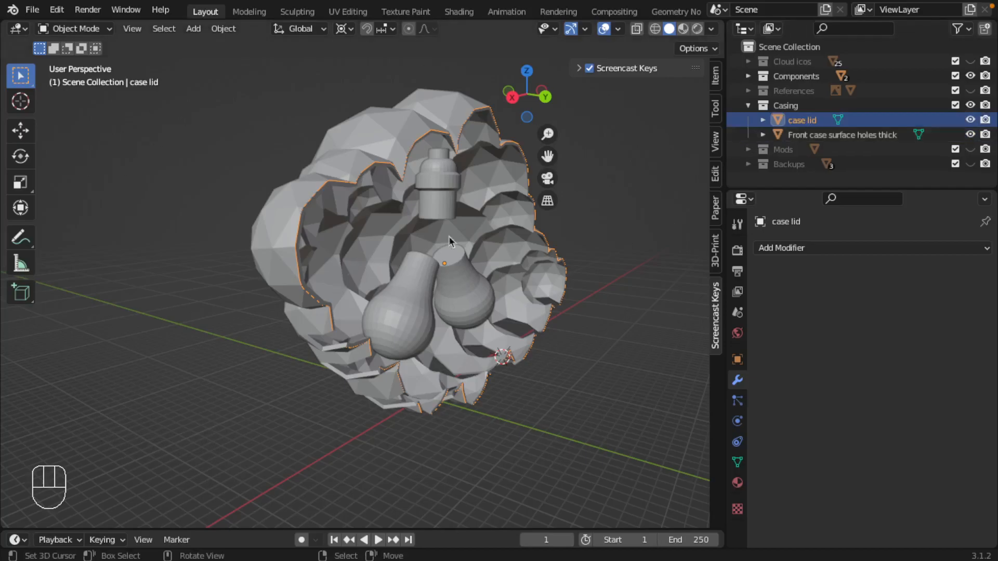
# - Try to fill the entire case lid outline with a face
pyautogui.press('Tab')
pyautogui.press('a')
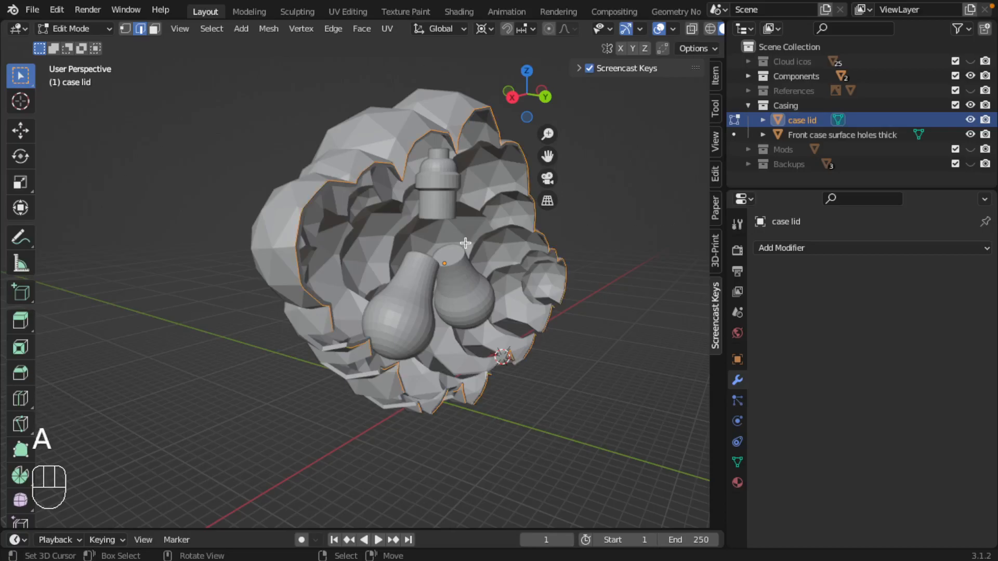
pyautogui.press('f')
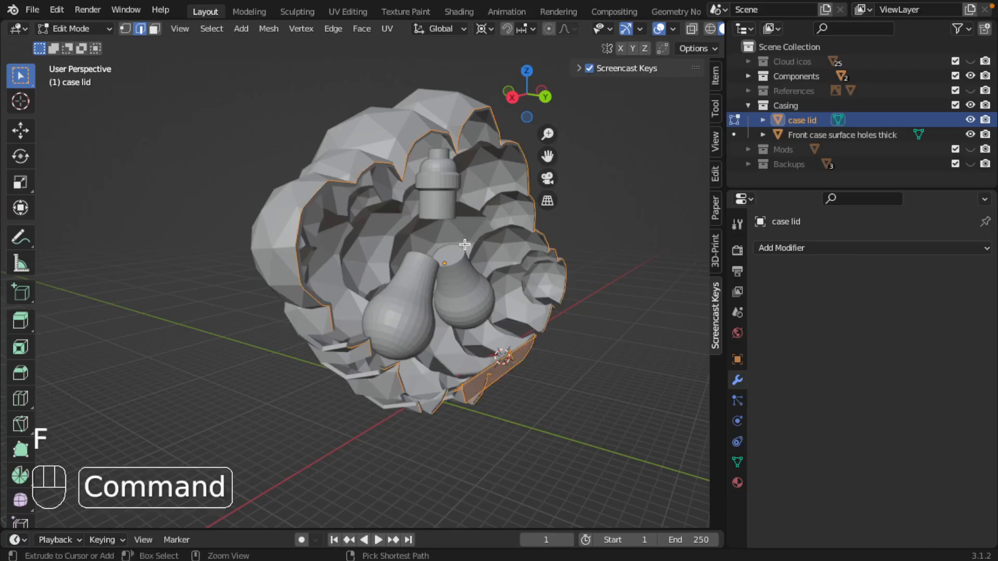
pyautogui.press('super+z')
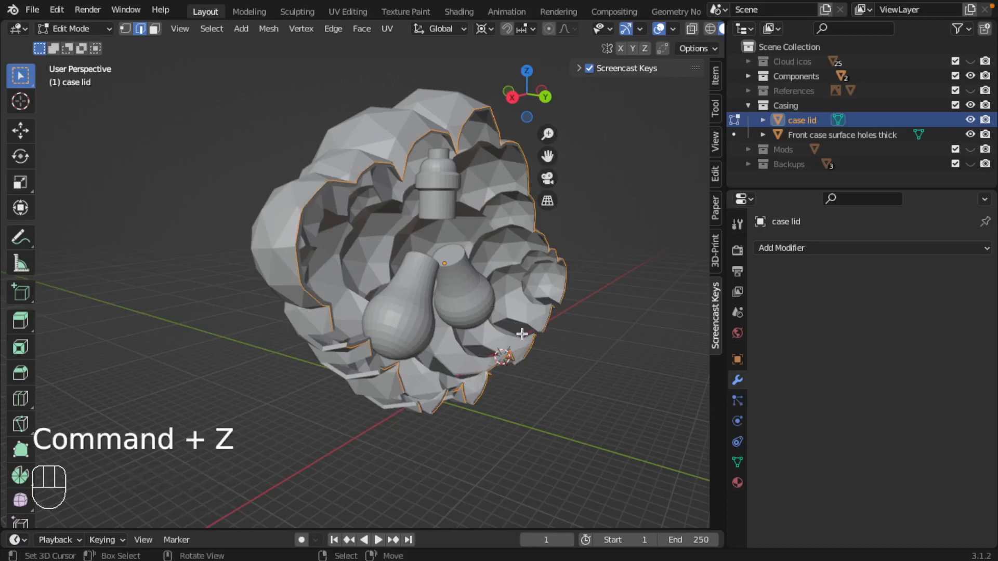
# - Isolate the case lid outline in local view and leave Edit Mode to inspect its lower gaps
pyautogui.click(181, 29)
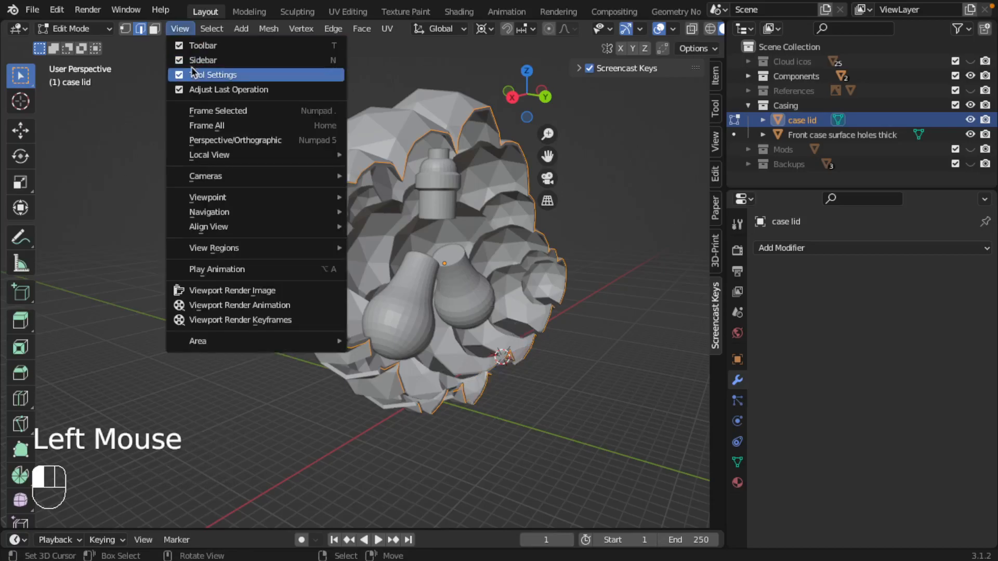
pyautogui.moveTo(210, 156)
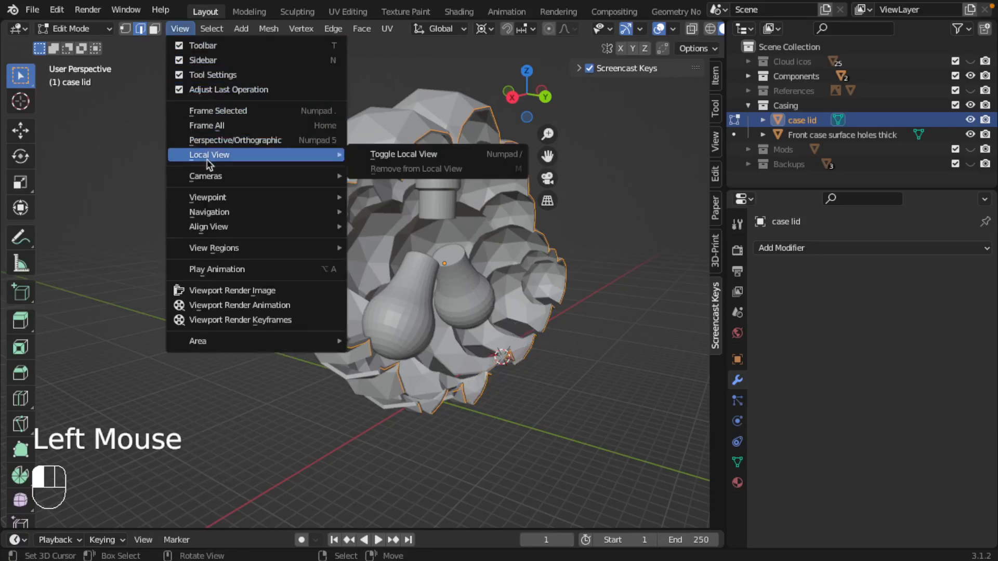
pyautogui.click(378, 156)
pyautogui.scroll(1, 283, 305)
pyautogui.press('Tab')
pyautogui.keyDown('shift'); pyautogui.moveTo(256, 339); pyautogui.dragTo(356, 305, button='middle'); pyautogui.keyUp('shift')
pyautogui.scroll(2, 316, 295)
pyautogui.scroll(1, 312, 297)
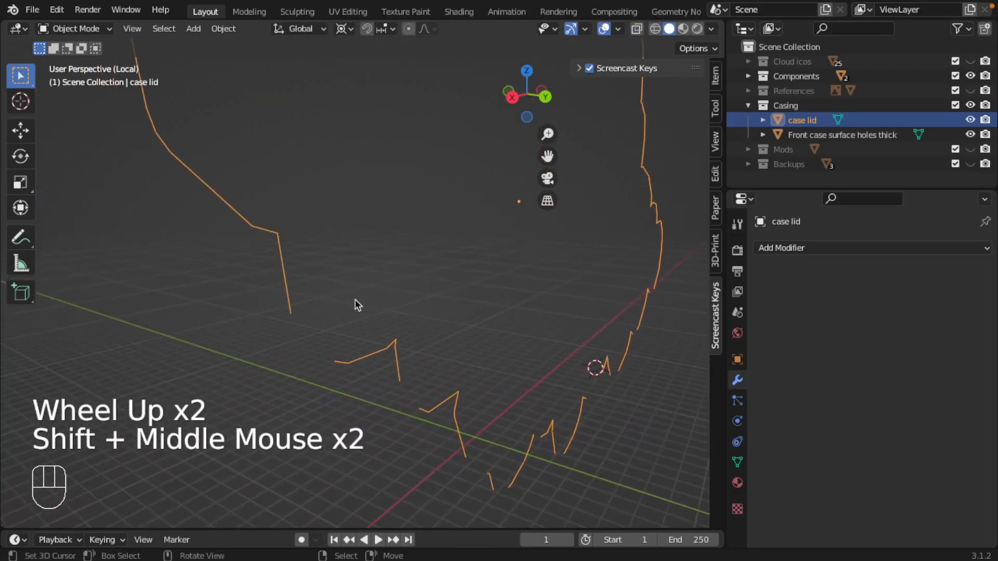
# - Switch to vertex selection and bridge the first lower gap with an edge from the long outline's end to the next fragment
pyautogui.press('Tab')
pyautogui.rightClick(300, 316)
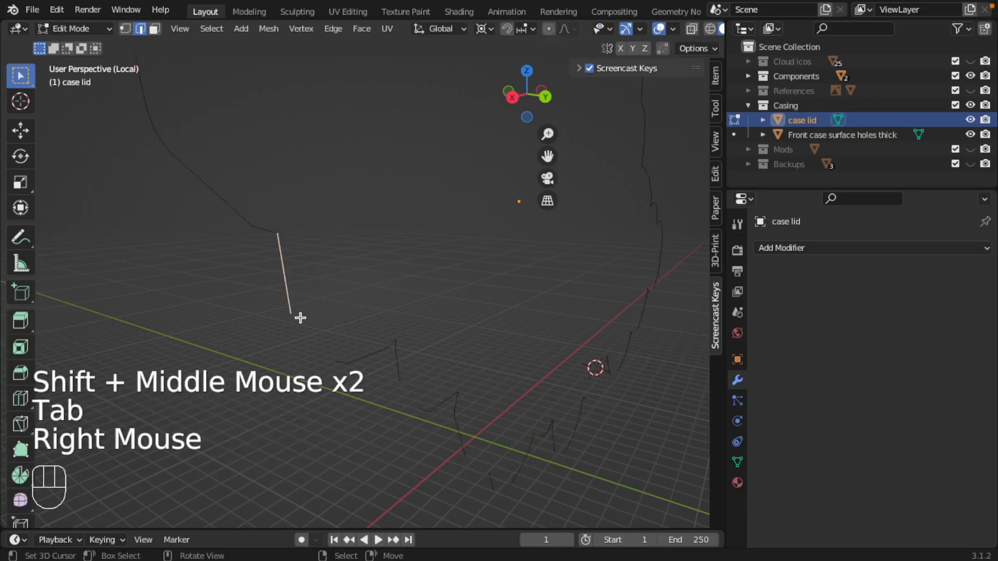
pyautogui.hotkey('ctrl', 'Tab')
pyautogui.click(274, 306)
pyautogui.rightClick(330, 355)
pyautogui.keyDown('shift'); pyautogui.rightClick(349, 362); pyautogui.keyUp('shift')
pyautogui.press('f')
# - Bridge the next two gaps along the lower outline by joining their facing end vertices with edges
pyautogui.moveTo(350, 360)
pyautogui.keyDown('shift'); pyautogui.mouseDown(button='middle')
pyautogui.moveTo(359, 351)
pyautogui.moveTo(352, 357)
pyautogui.mouseUp(button='middle'); pyautogui.keyUp('shift')
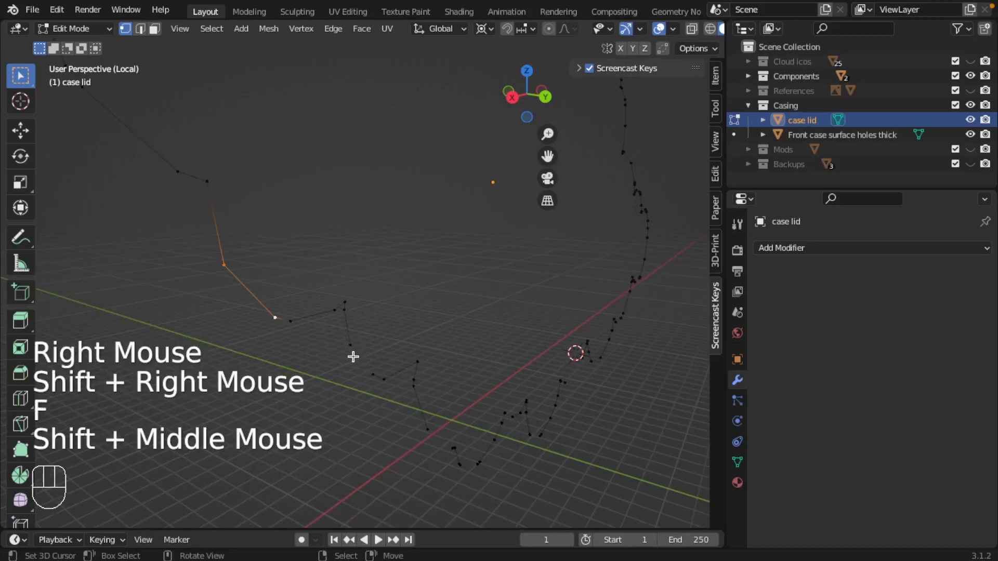
pyautogui.rightClick(356, 363)
pyautogui.keyDown('shift'); pyautogui.rightClick(372, 372); pyautogui.keyUp('shift')
pyautogui.press('f')
pyautogui.keyDown('shift'); pyautogui.moveTo(425, 396); pyautogui.dragTo(356, 370, button='middle'); pyautogui.keyUp('shift')
pyautogui.rightClick(398, 394)
pyautogui.keyDown('shift'); pyautogui.rightClick(407, 392); pyautogui.keyUp('shift')
pyautogui.press('f')
# - Connect the small curved fragment on the lower outline to its neighbours on both sides with edges
pyautogui.rightClick(312, 379)
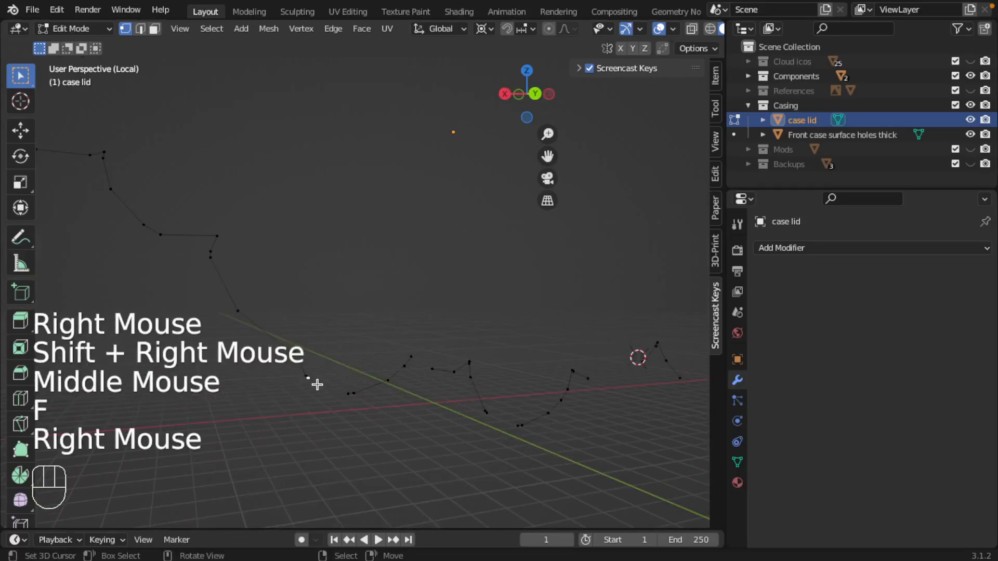
pyautogui.keyDown('shift'); pyautogui.rightClick(342, 395); pyautogui.keyUp('shift')
pyautogui.press('f')
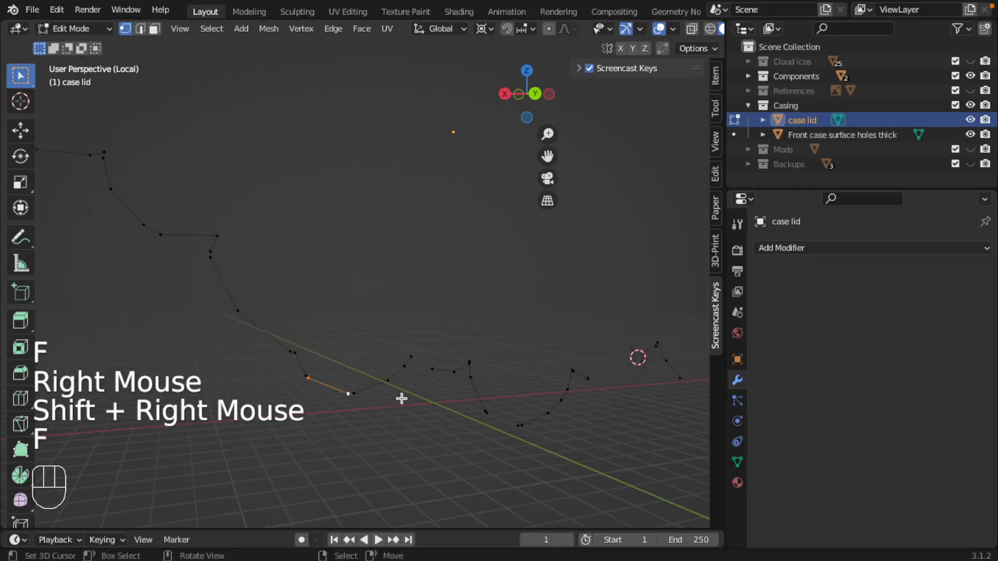
pyautogui.rightClick(412, 357)
pyautogui.keyDown('shift'); pyautogui.rightClick(431, 369); pyautogui.keyUp('shift')
pyautogui.press('f')
pyautogui.keyDown('shift'); pyautogui.moveTo(461, 394); pyautogui.dragTo(403, 382, button='middle'); pyautogui.keyUp('shift')
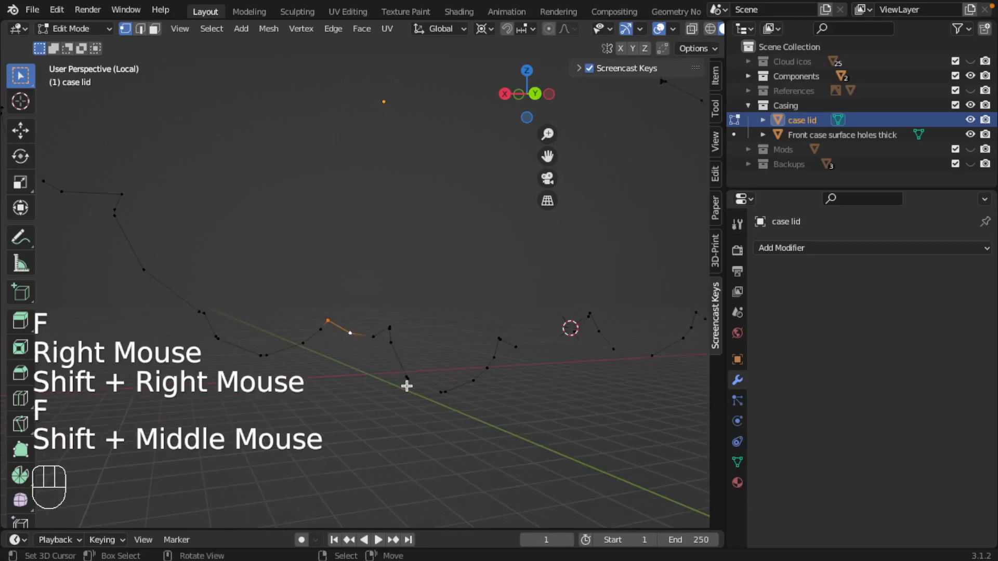
# - Bridge the gap in the lowest dip and the wider gap leading to the fragment beside the 3D cursor
pyautogui.rightClick(410, 384)
pyautogui.keyDown('shift'); pyautogui.rightClick(440, 392); pyautogui.keyUp('shift')
pyautogui.press('f')
pyautogui.keyDown('shift'); pyautogui.moveTo(486, 404); pyautogui.dragTo(457, 385, button='middle'); pyautogui.keyUp('shift')
pyautogui.rightClick(457, 358)
pyautogui.keyDown('shift'); pyautogui.rightClick(508, 336); pyautogui.keyUp('shift')
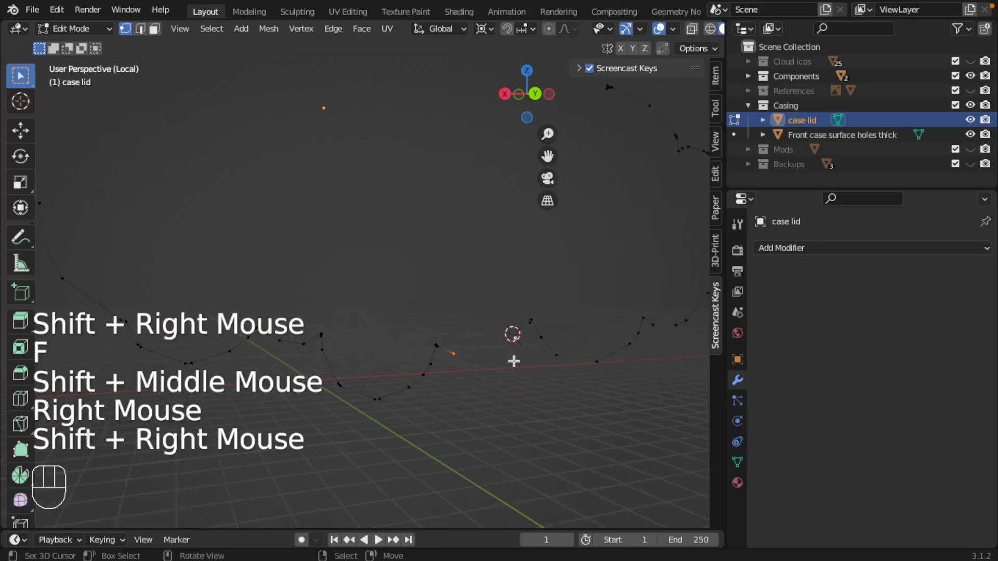
pyautogui.press('f')
# - Bridge the two gaps beyond the 3D cursor with edges between their end vertices
pyautogui.keyDown('shift'); pyautogui.moveTo(584, 367); pyautogui.dragTo(470, 363, button='middle'); pyautogui.keyUp('shift')
pyautogui.rightClick(458, 360)
pyautogui.keyDown('shift'); pyautogui.rightClick(479, 364); pyautogui.keyUp('shift')
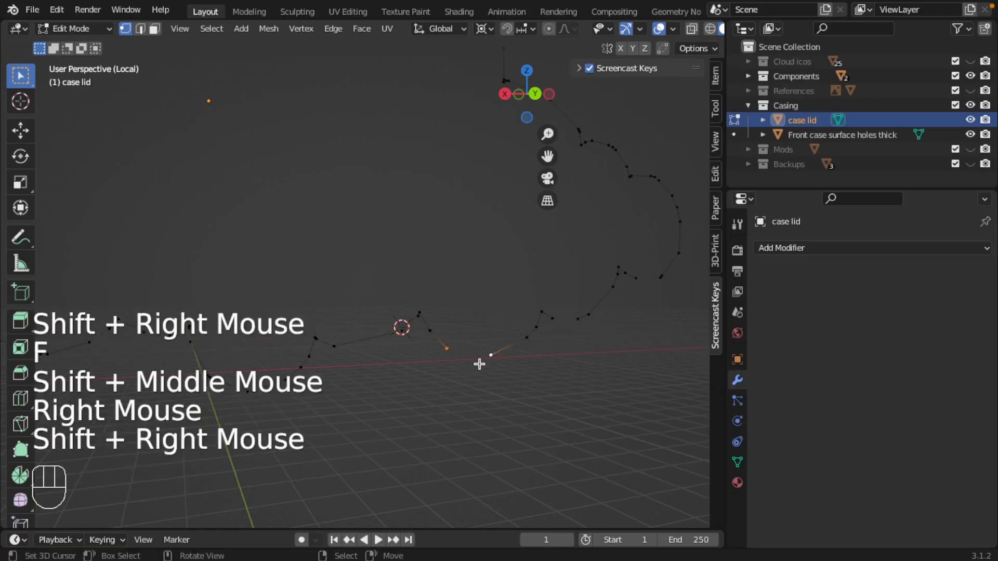
pyautogui.press('f')
pyautogui.rightClick(569, 325)
pyautogui.keyDown('shift'); pyautogui.rightClick(574, 325); pyautogui.keyUp('shift')
pyautogui.press('f')
# - Close the lid outline with an edge across the last gap, beneath the large side lobe
pyautogui.scroll(-1, 572, 329)
pyautogui.rightClick(599, 285)
pyautogui.keyDown('shift'); pyautogui.rightClick(615, 289); pyautogui.keyUp('shift')
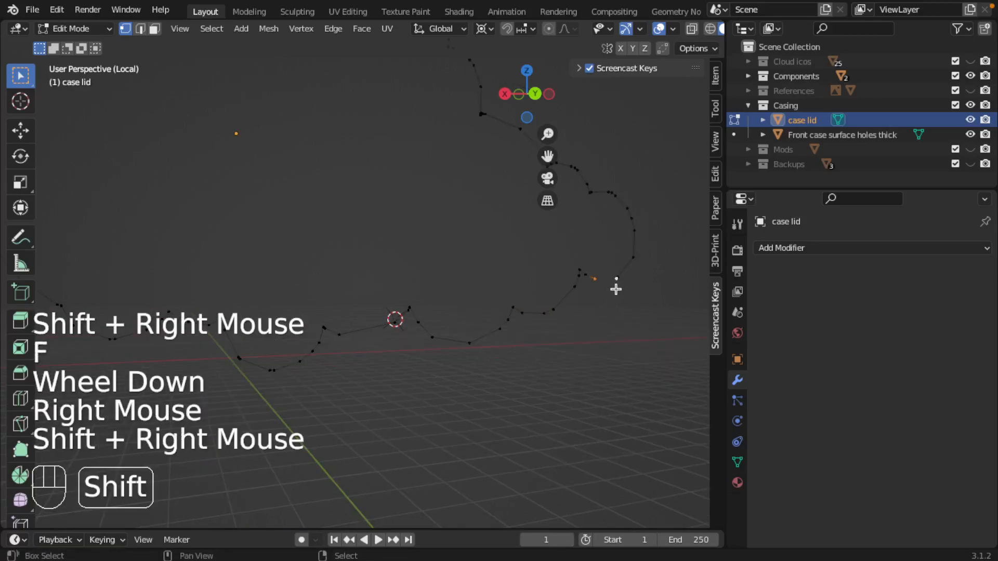
pyautogui.press('f')
pyautogui.keyDown('shift'); pyautogui.moveTo(599, 314); pyautogui.dragTo(298, 270, button='middle'); pyautogui.keyUp('shift')
pyautogui.scroll(2, 478, 400)
pyautogui.scroll(-2, 329, 283)
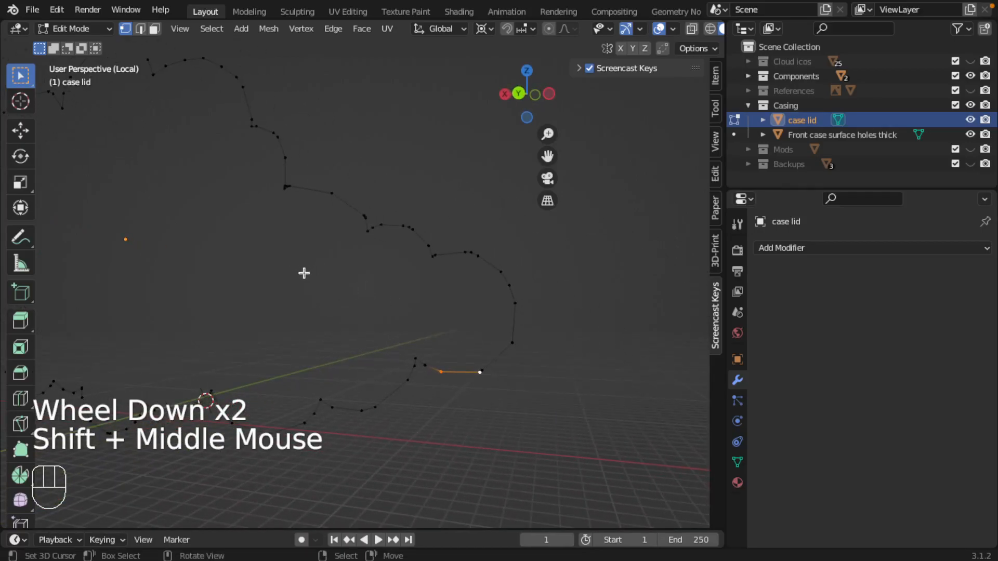
# - Fill the whole closed case lid outline with a face and exit local view in Object Mode
pyautogui.press('a')
pyautogui.press('a')
pyautogui.press('f')
pyautogui.scroll(-2, 333, 291)
pyautogui.keyDown('shift'); pyautogui.moveTo(333, 290); pyautogui.dragTo(392, 282, button='middle'); pyautogui.keyUp('shift')
pyautogui.scroll(-2, 305, 278)
pyautogui.moveTo(305, 278); pyautogui.dragTo(307, 313, button='middle')
pyautogui.press('Tab')
pyautogui.press('/')
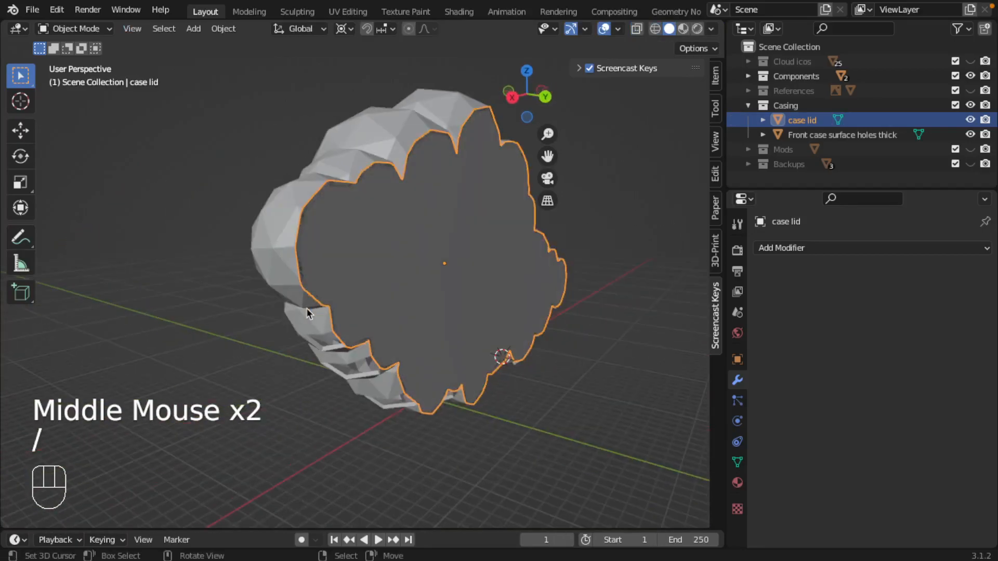
# - Extrude the case lid face by -3 m along its normal, outward from the front case
pyautogui.moveTo(325, 244); pyautogui.dragTo(91, 239, button='middle')
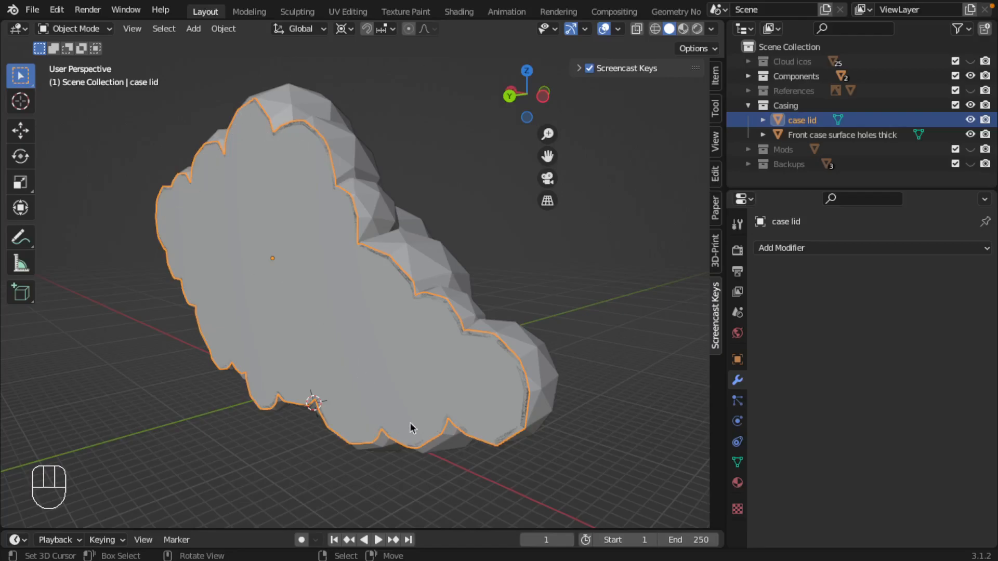
pyautogui.moveTo(561, 337); pyautogui.dragTo(363, 337, button='middle')
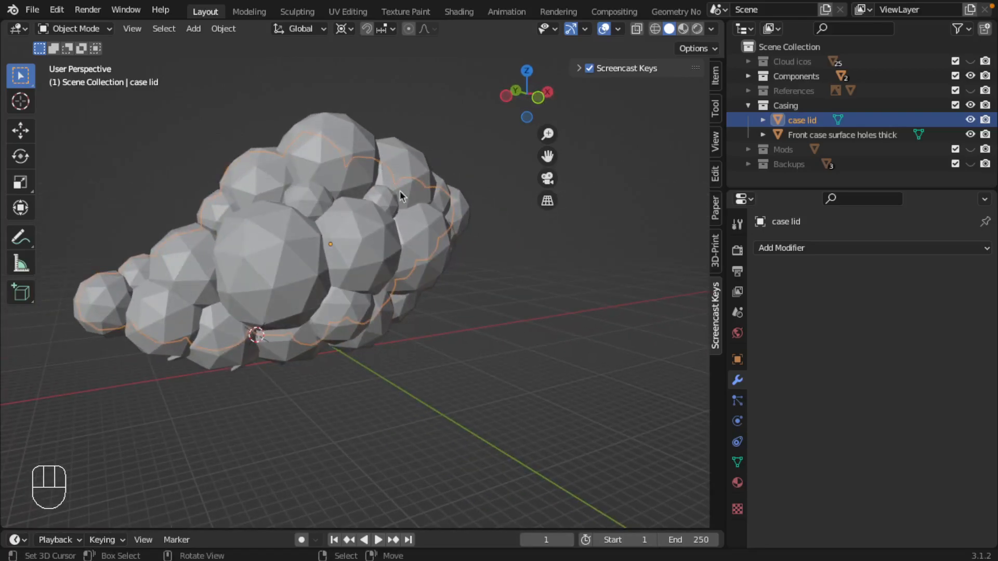
pyautogui.moveTo(285, 369); pyautogui.dragTo(445, 388, button='middle')
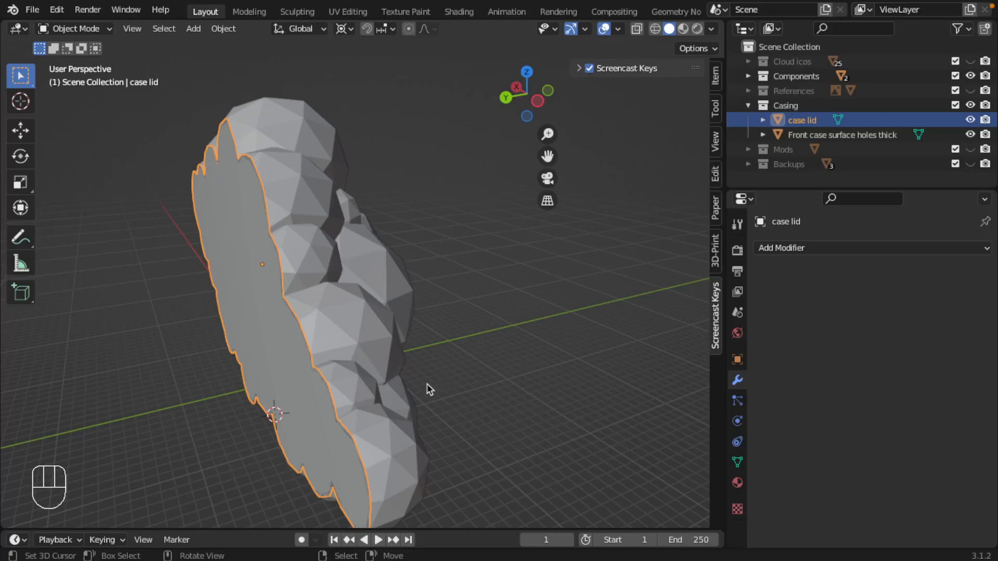
pyautogui.press('Tab')
pyautogui.moveTo(316, 272); pyautogui.dragTo(305, 264, button='middle')
pyautogui.press('e')
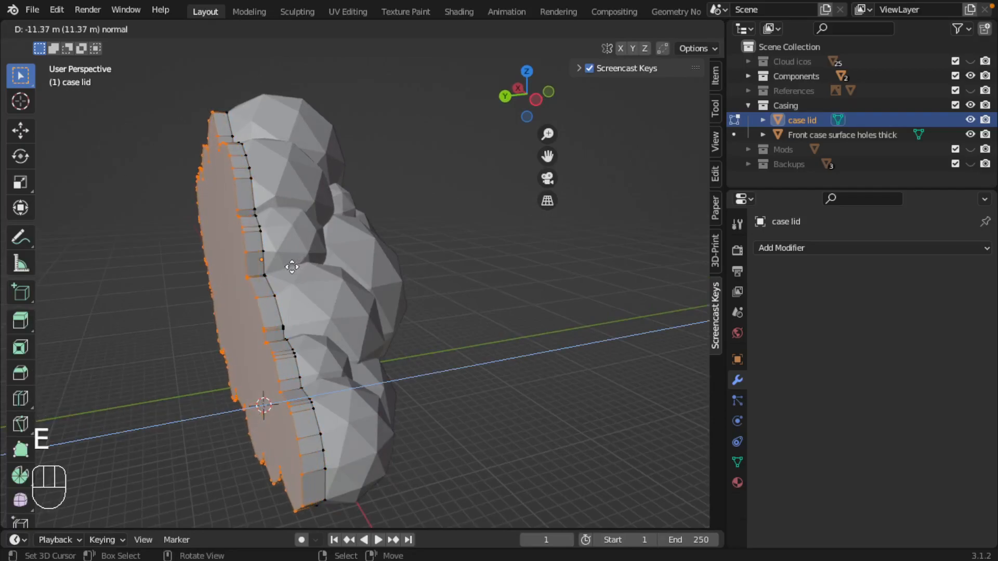
pyautogui.press('KP_Subtract')
pyautogui.press('KP_3')
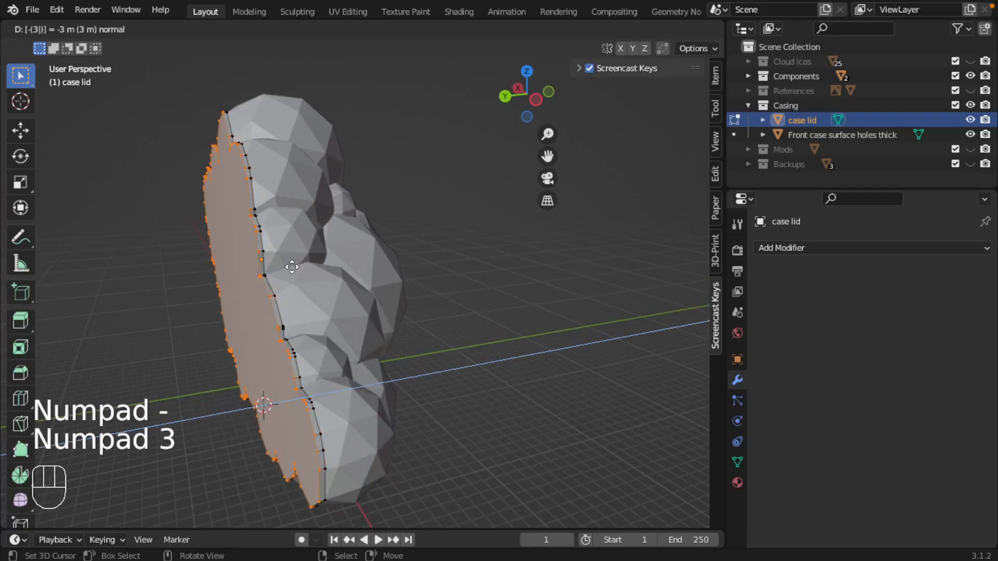
pyautogui.press('Return')
pyautogui.press('Tab')
# - Inspect the case lid and front case in isolation, and check the openings along the underside of the assembled casing
pyautogui.moveTo(292, 267); pyautogui.dragTo(374, 292, button='middle')
pyautogui.press('/')
pyautogui.press('/')
pyautogui.rightClick(382, 207)
pyautogui.press('/')
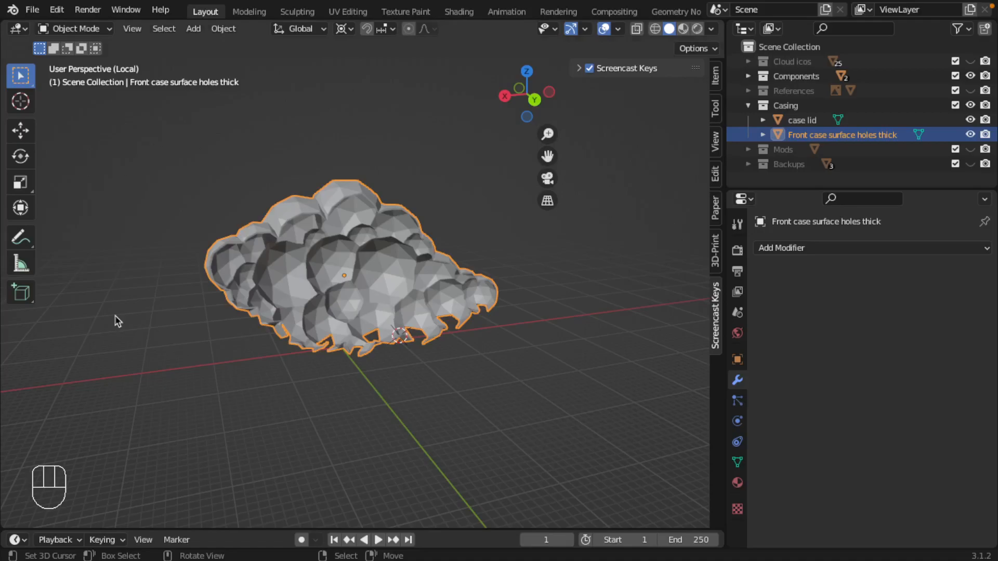
pyautogui.press('/')
pyautogui.moveTo(312, 297); pyautogui.dragTo(431, 221, button='middle')
pyautogui.moveTo(418, 351); pyautogui.dragTo(373, 413, button='middle')
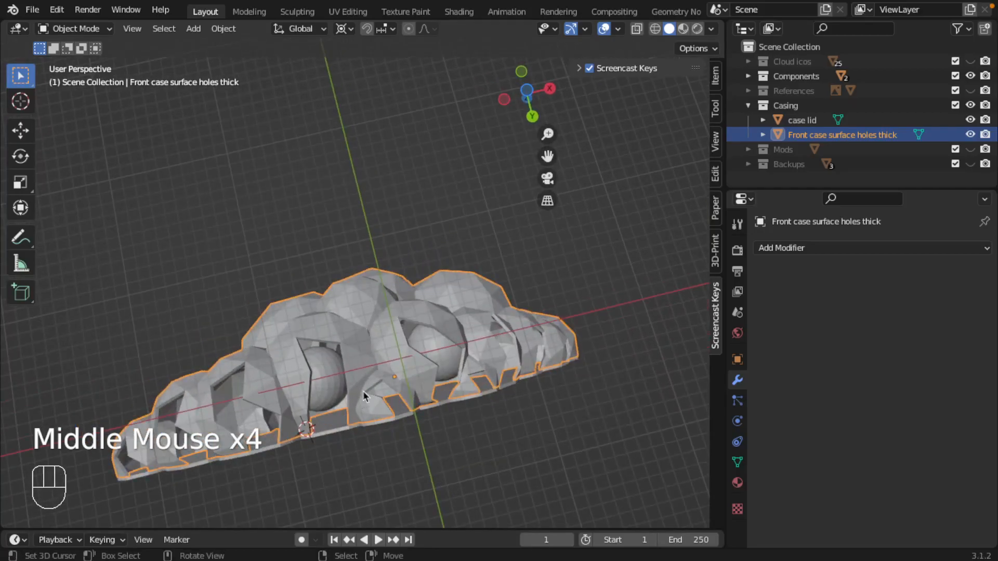
pyautogui.moveTo(396, 406); pyautogui.dragTo(369, 461, button='middle')
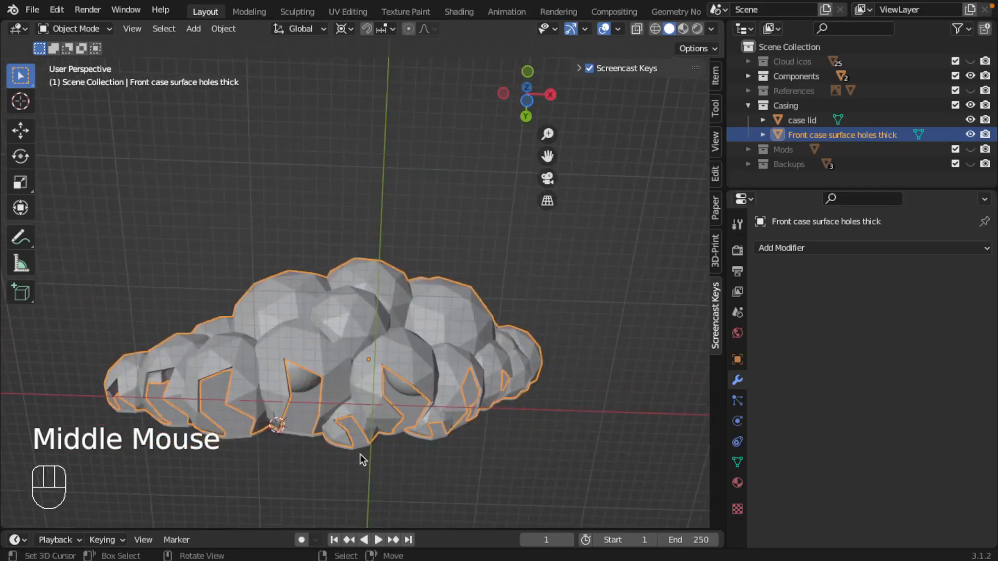
pyautogui.moveTo(390, 440); pyautogui.dragTo(253, 450, button='middle')
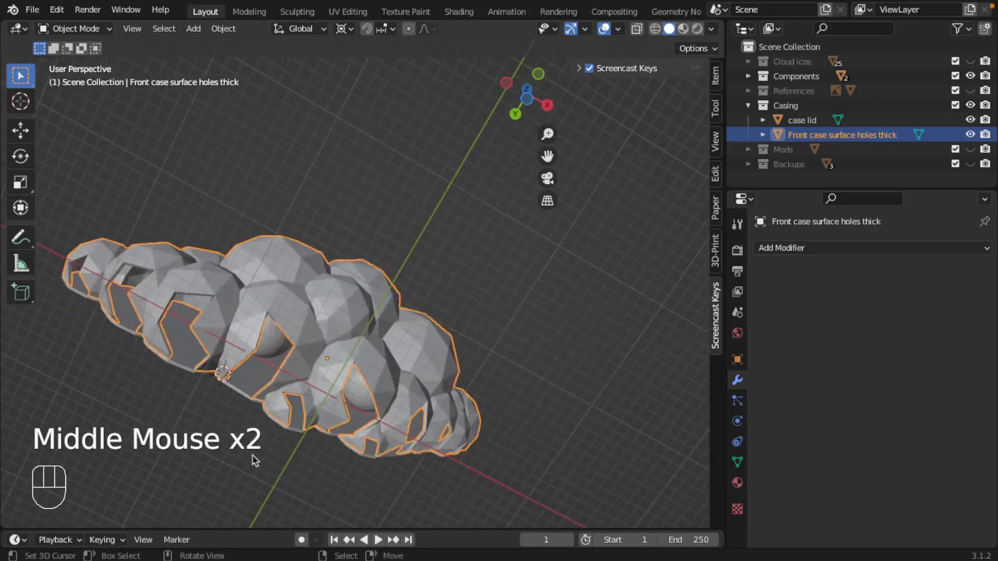
# - Compare the cloud casing with the sketch by temporarily showing the References collection, and examine the casing from several sides
pyautogui.press('KP_1')
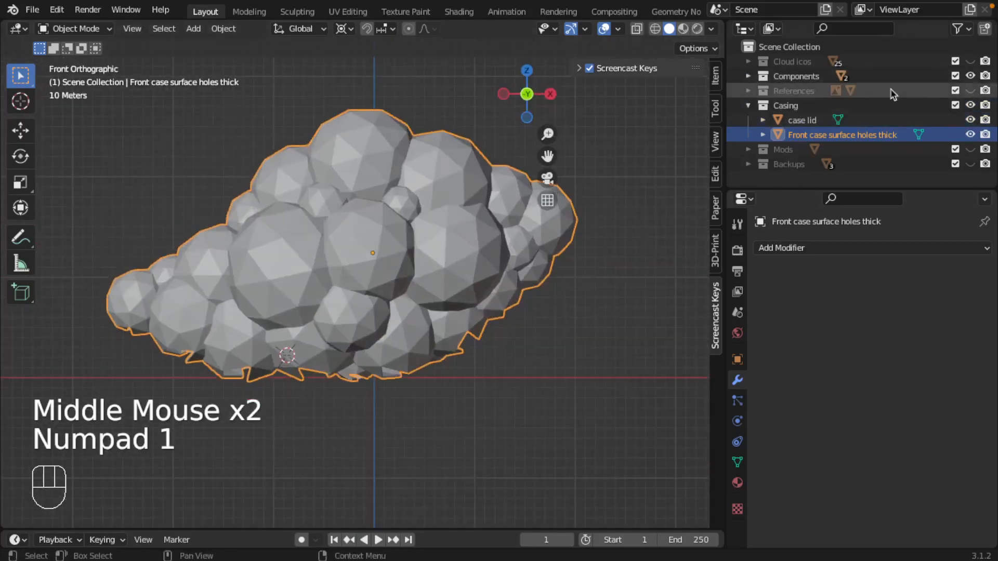
pyautogui.click(970, 91)
pyautogui.moveTo(384, 358)
pyautogui.mouseDown(button='middle')
pyautogui.moveTo(400, 308)
pyautogui.moveTo(356, 410)
pyautogui.mouseUp(button='middle')
pyautogui.scroll(-2, 355, 413)
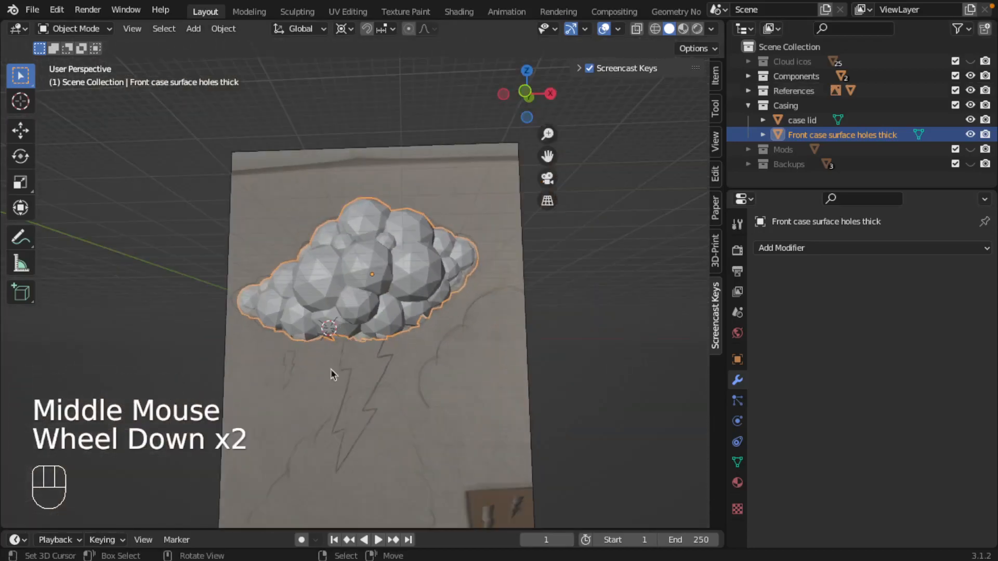
pyautogui.moveTo(399, 361); pyautogui.dragTo(421, 319, button='middle')
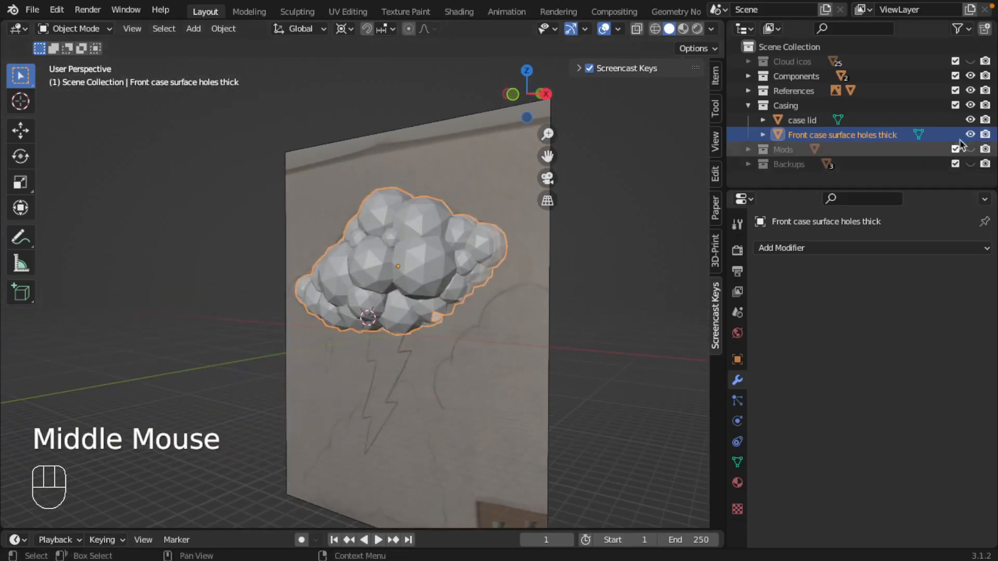
pyautogui.click(970, 91)
pyautogui.moveTo(416, 368); pyautogui.dragTo(265, 393, button='middle')
pyautogui.moveTo(472, 289); pyautogui.dragTo(494, 306, button='middle')
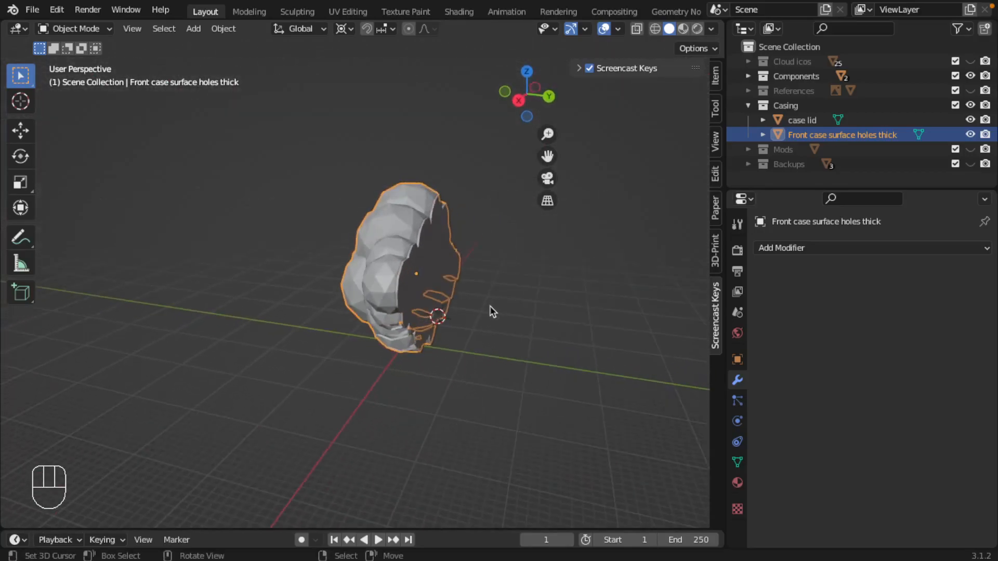
pyautogui.moveTo(490, 307); pyautogui.dragTo(514, 299, button='middle')
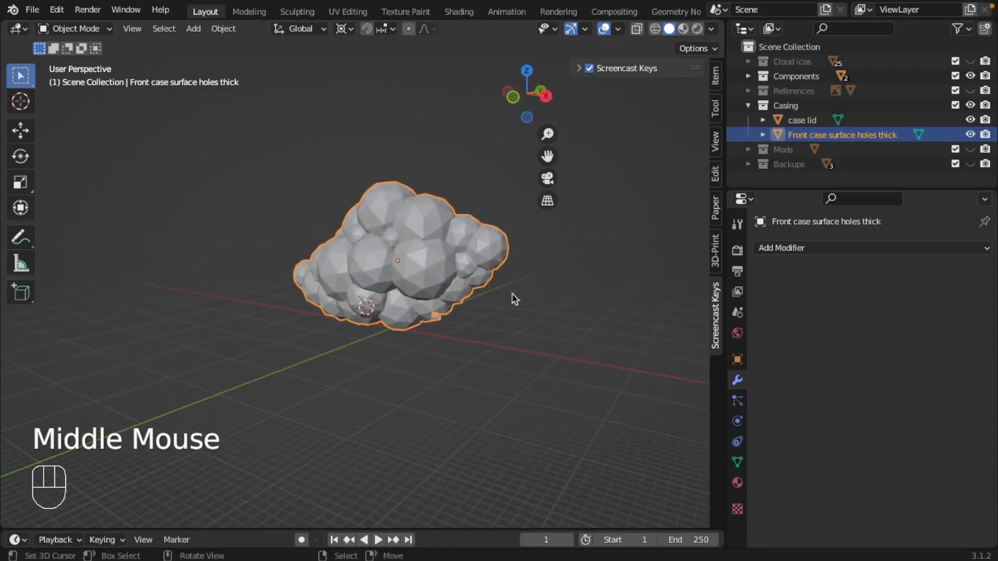